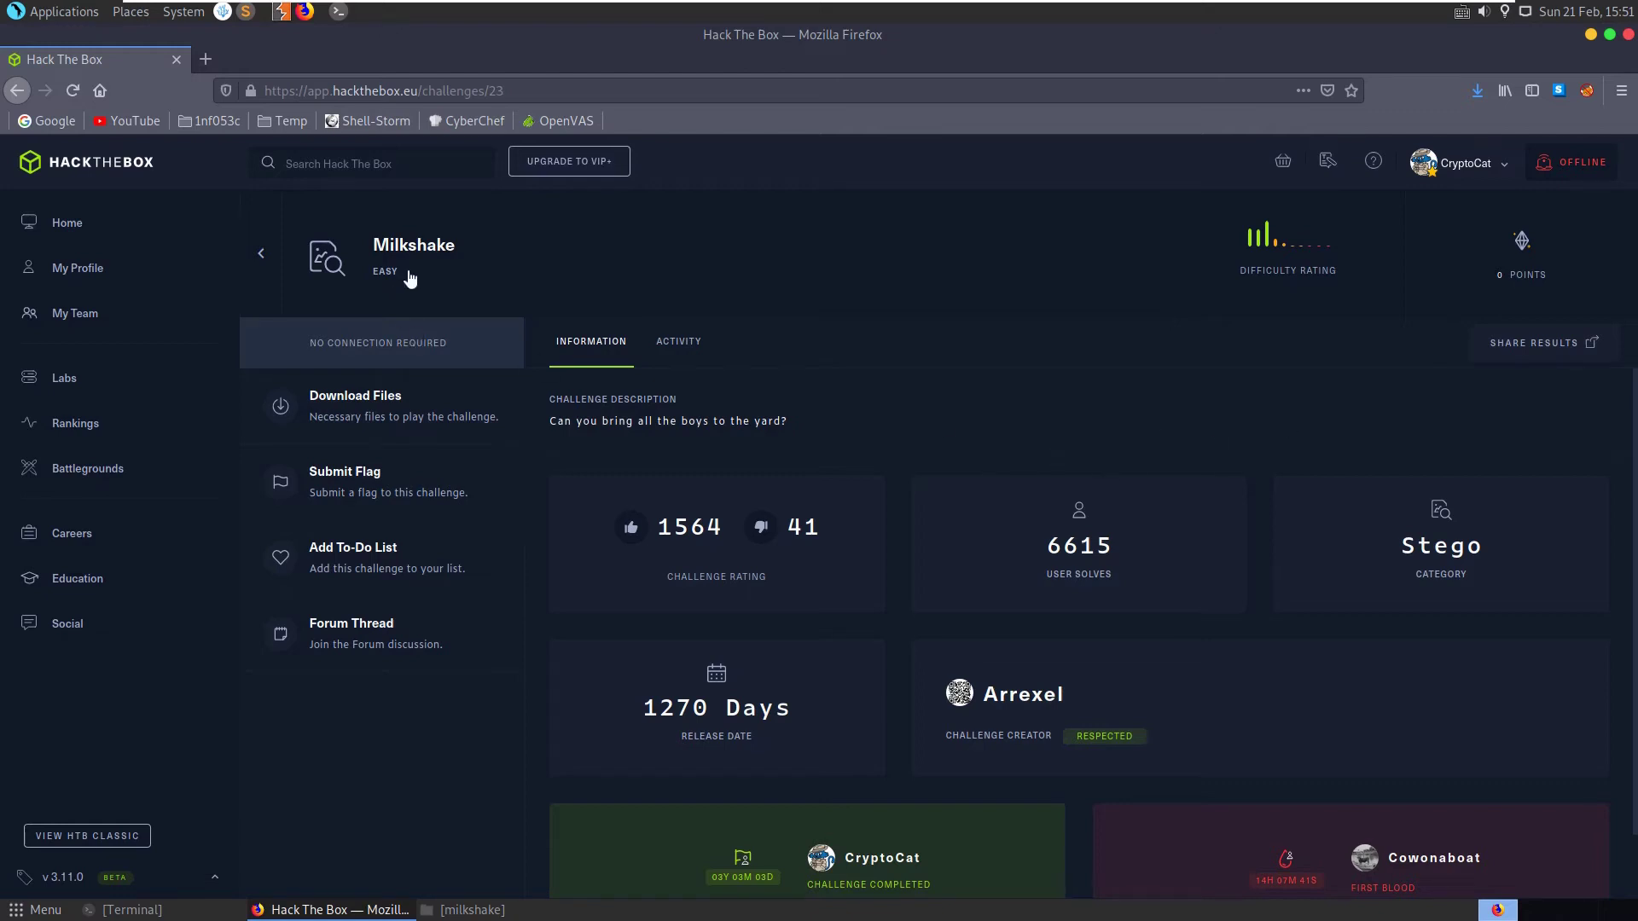
- Review the Milkshake challenge's name, difficulty, description and details on its Hack The Box page
{"action": "left_click_drag", "start_coordinate": [458, 256], "coordinate": [374, 253]}
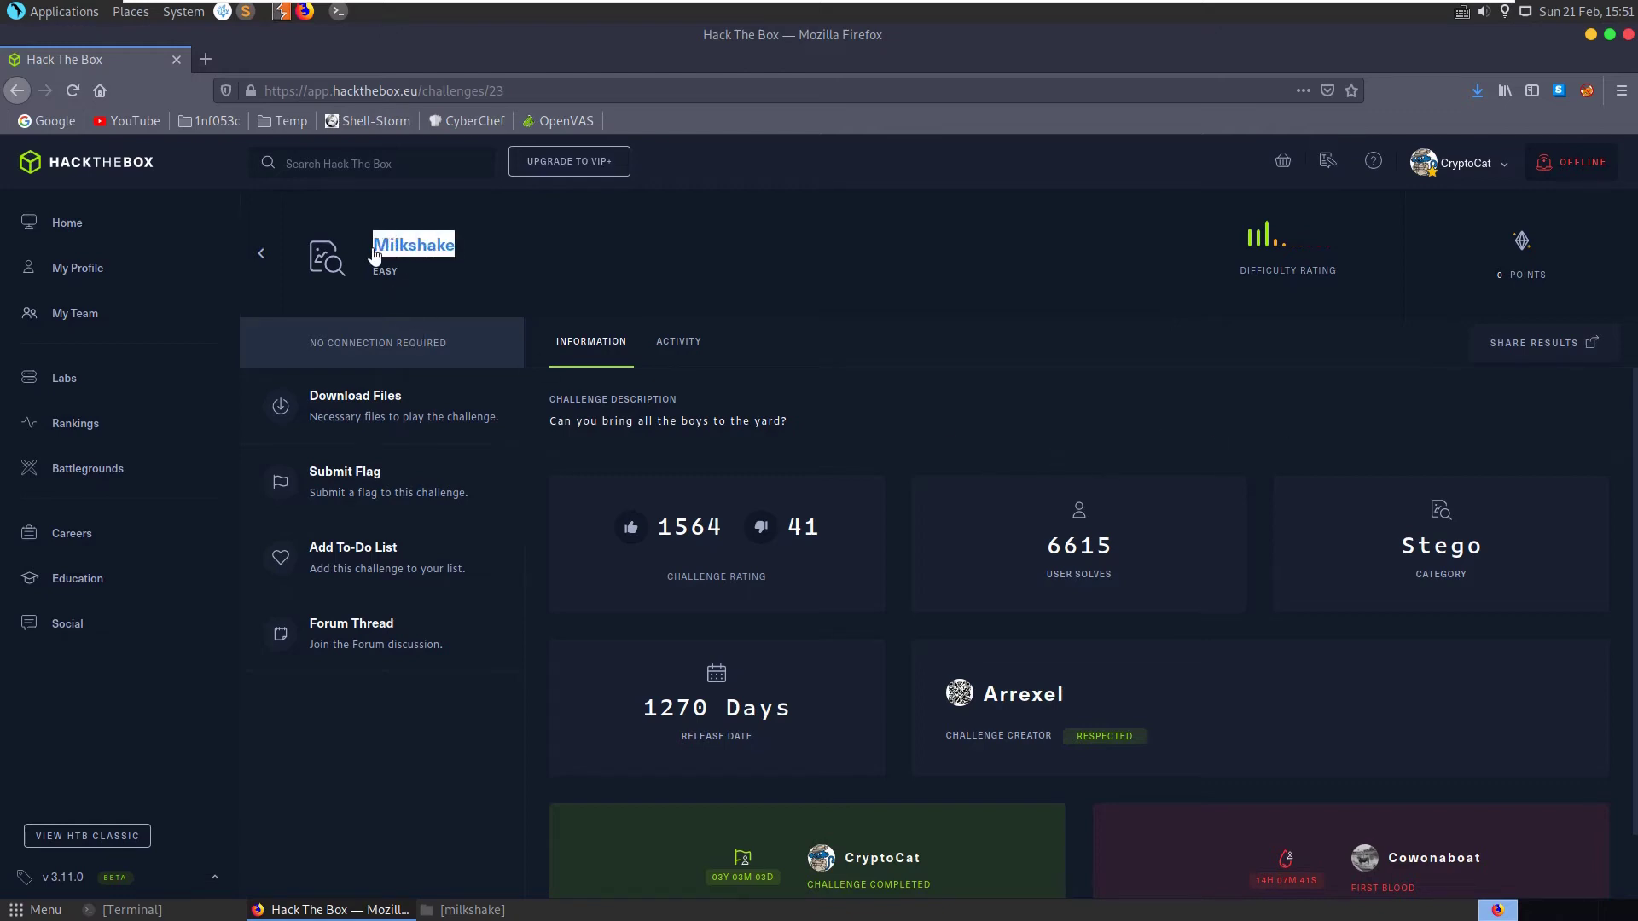
{"action": "left_click", "coordinate": [416, 266]}
{"action": "double_click", "coordinate": [375, 273]}
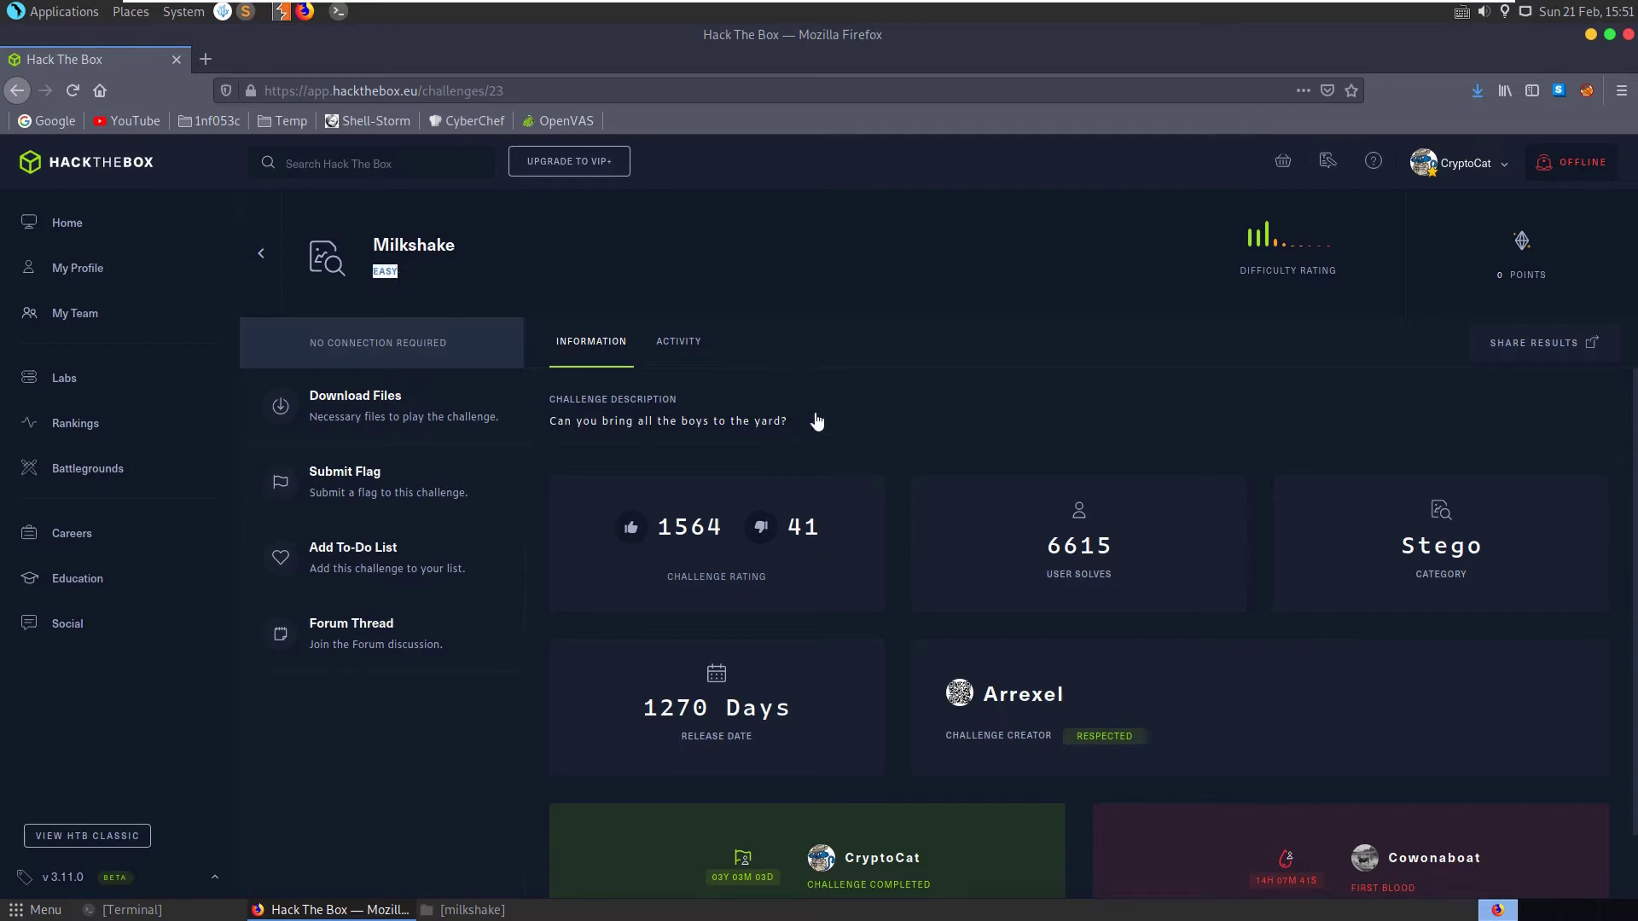
{"action": "left_click_drag", "start_coordinate": [811, 423], "coordinate": [745, 427]}
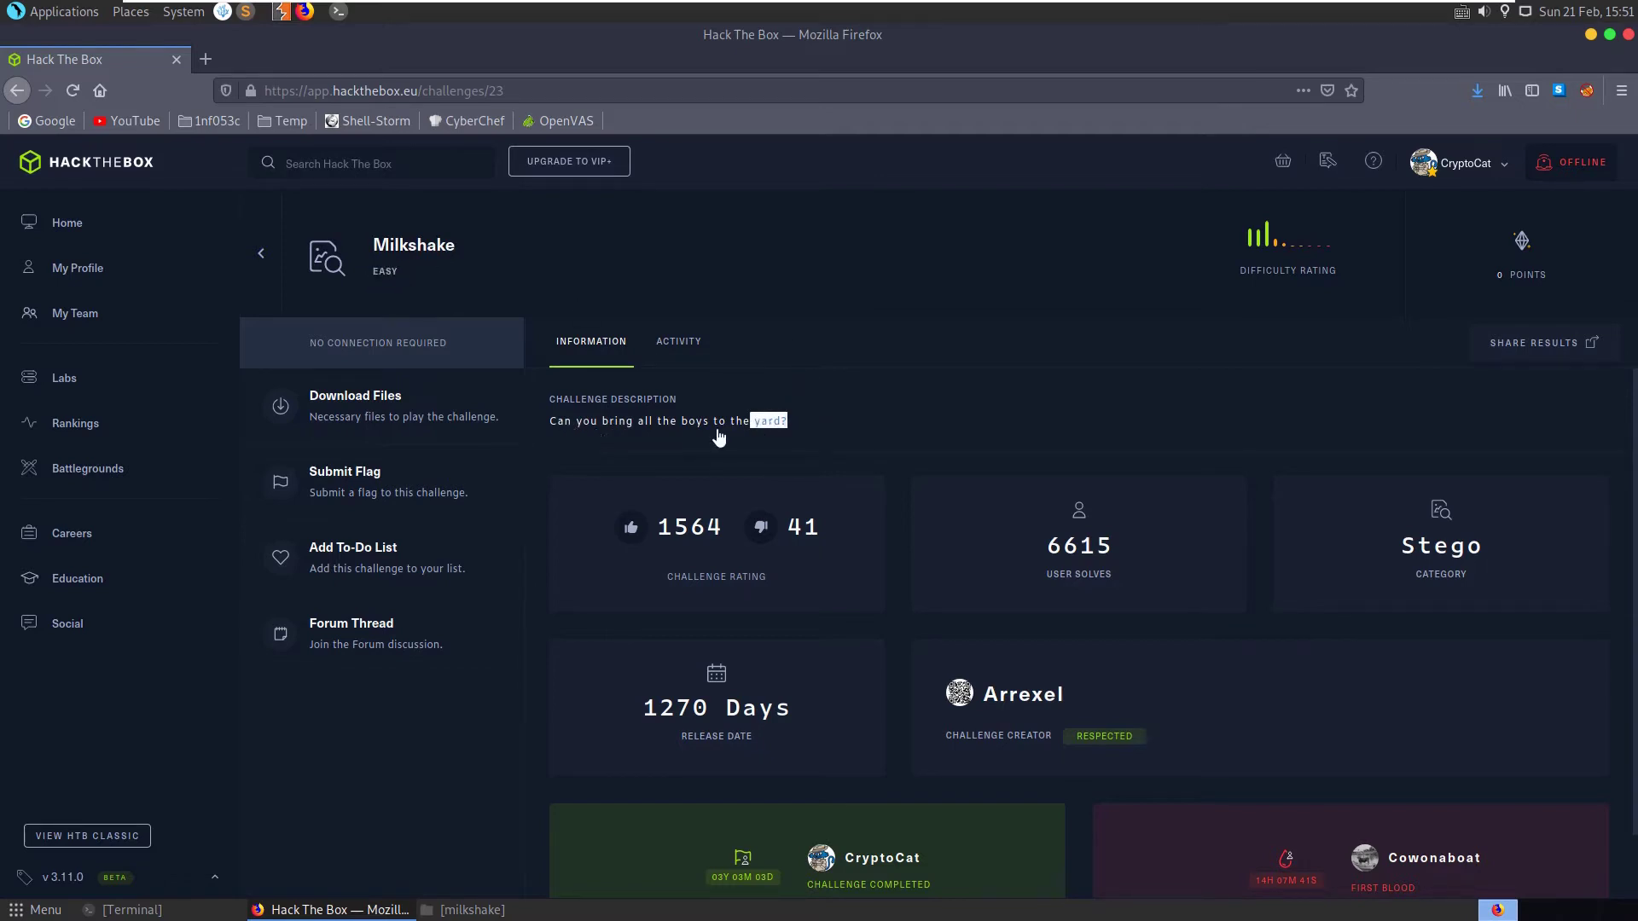
{"action": "left_click", "coordinate": [745, 439]}
{"action": "scroll", "coordinate": [970, 781], "scroll_direction": "down", "scroll_amount": 1}
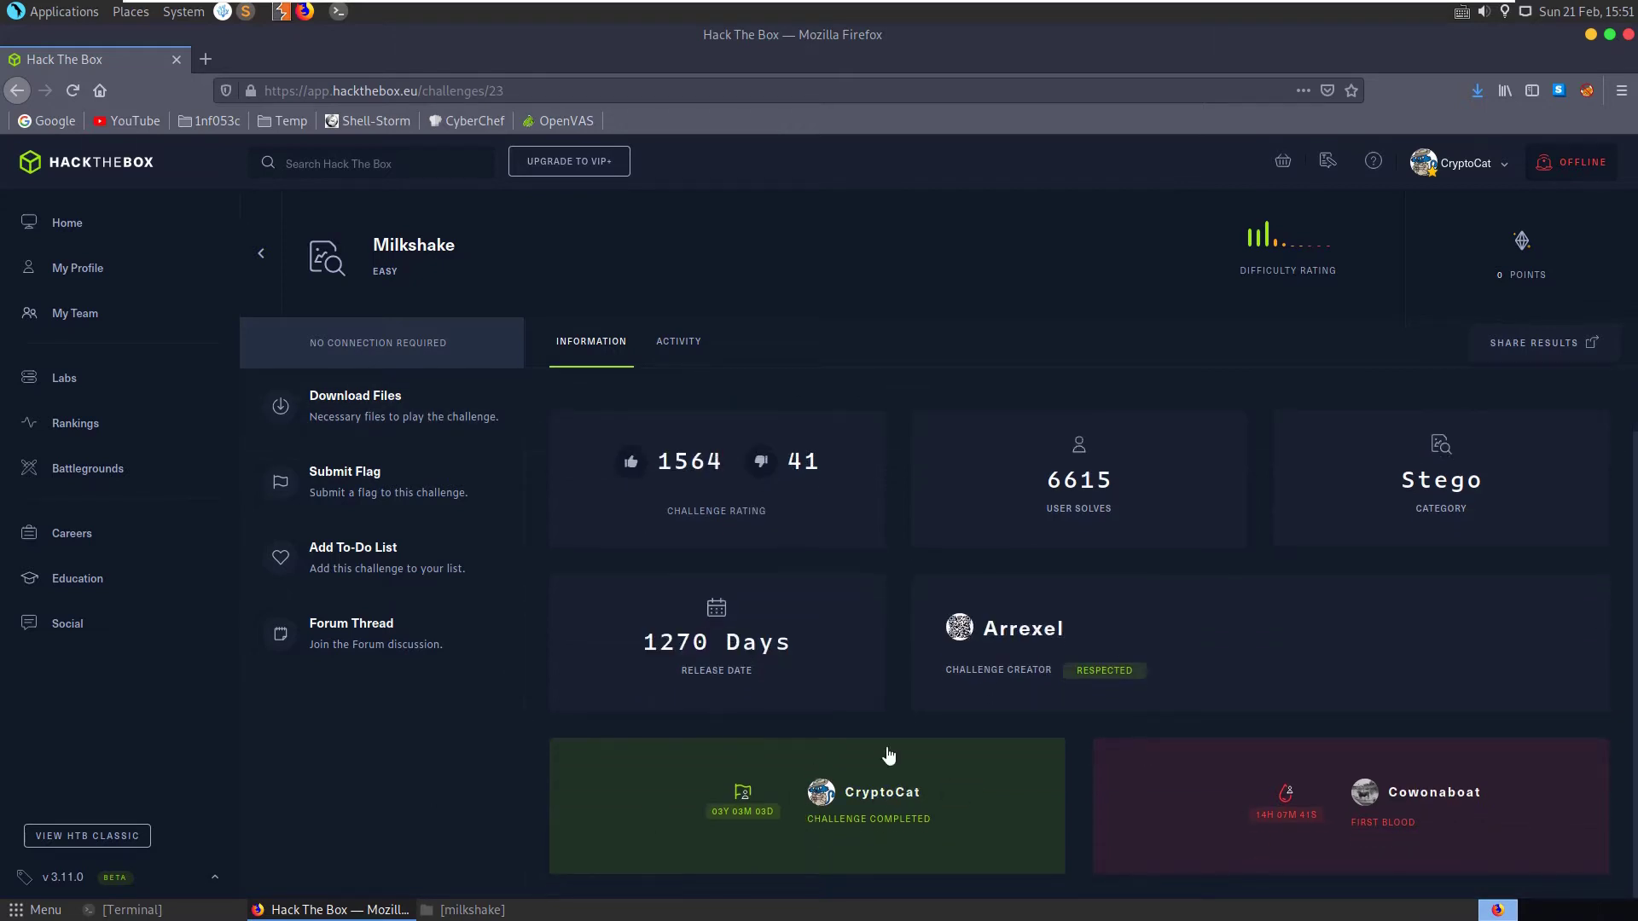
- Download the Milkshake challenge files and bring the opened Milkshake.zip archive into view
{"action": "left_click", "coordinate": [395, 414]}
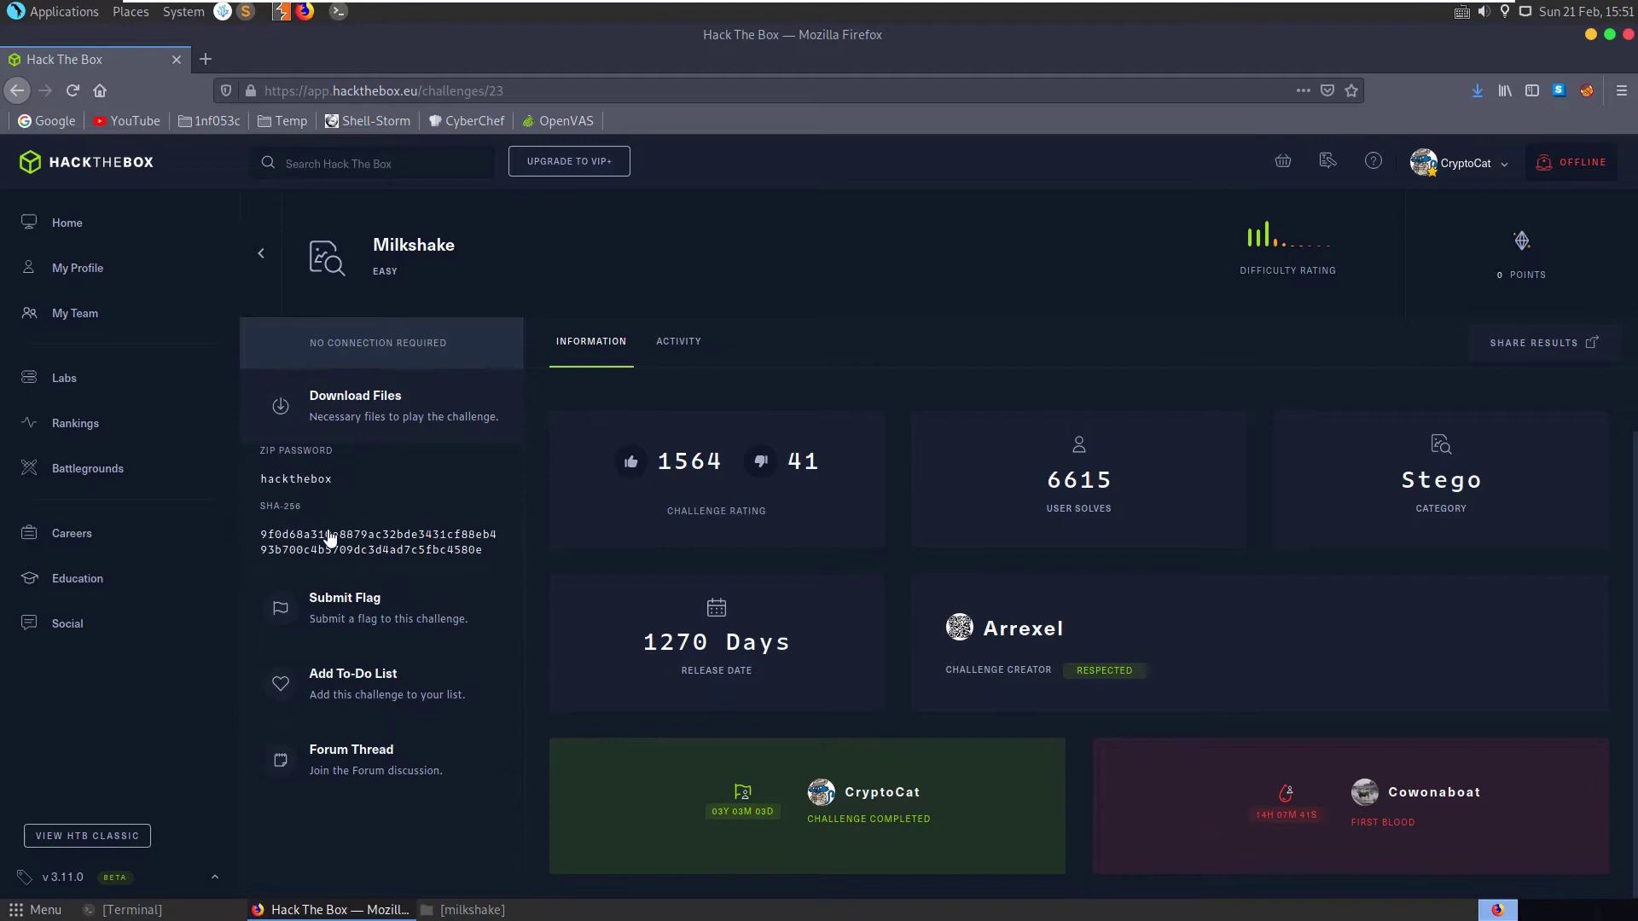
{"action": "left_click", "coordinate": [975, 543]}
{"action": "left_click", "coordinate": [1591, 36]}
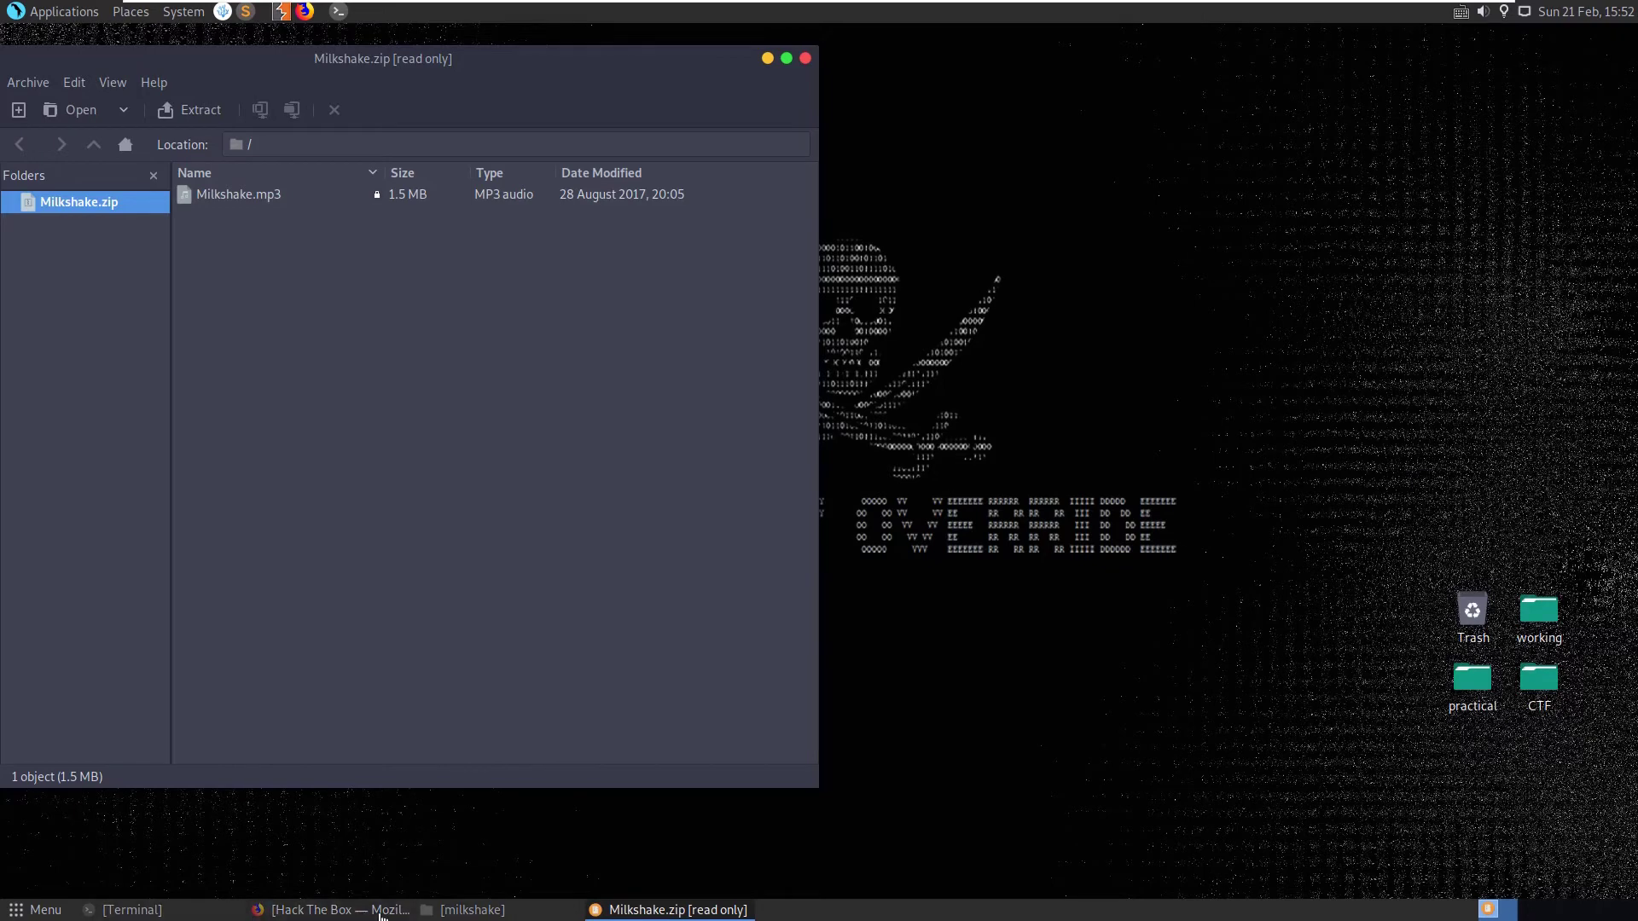
- Extract Milkshake.mp3 from Milkshake.zip into the milkshake folder, entering the archive password, and close the archive manager
{"action": "left_click", "coordinate": [467, 910]}
{"action": "left_click_drag", "start_coordinate": [219, 202], "coordinate": [981, 424]}
{"action": "type", "text": "•••••••"}
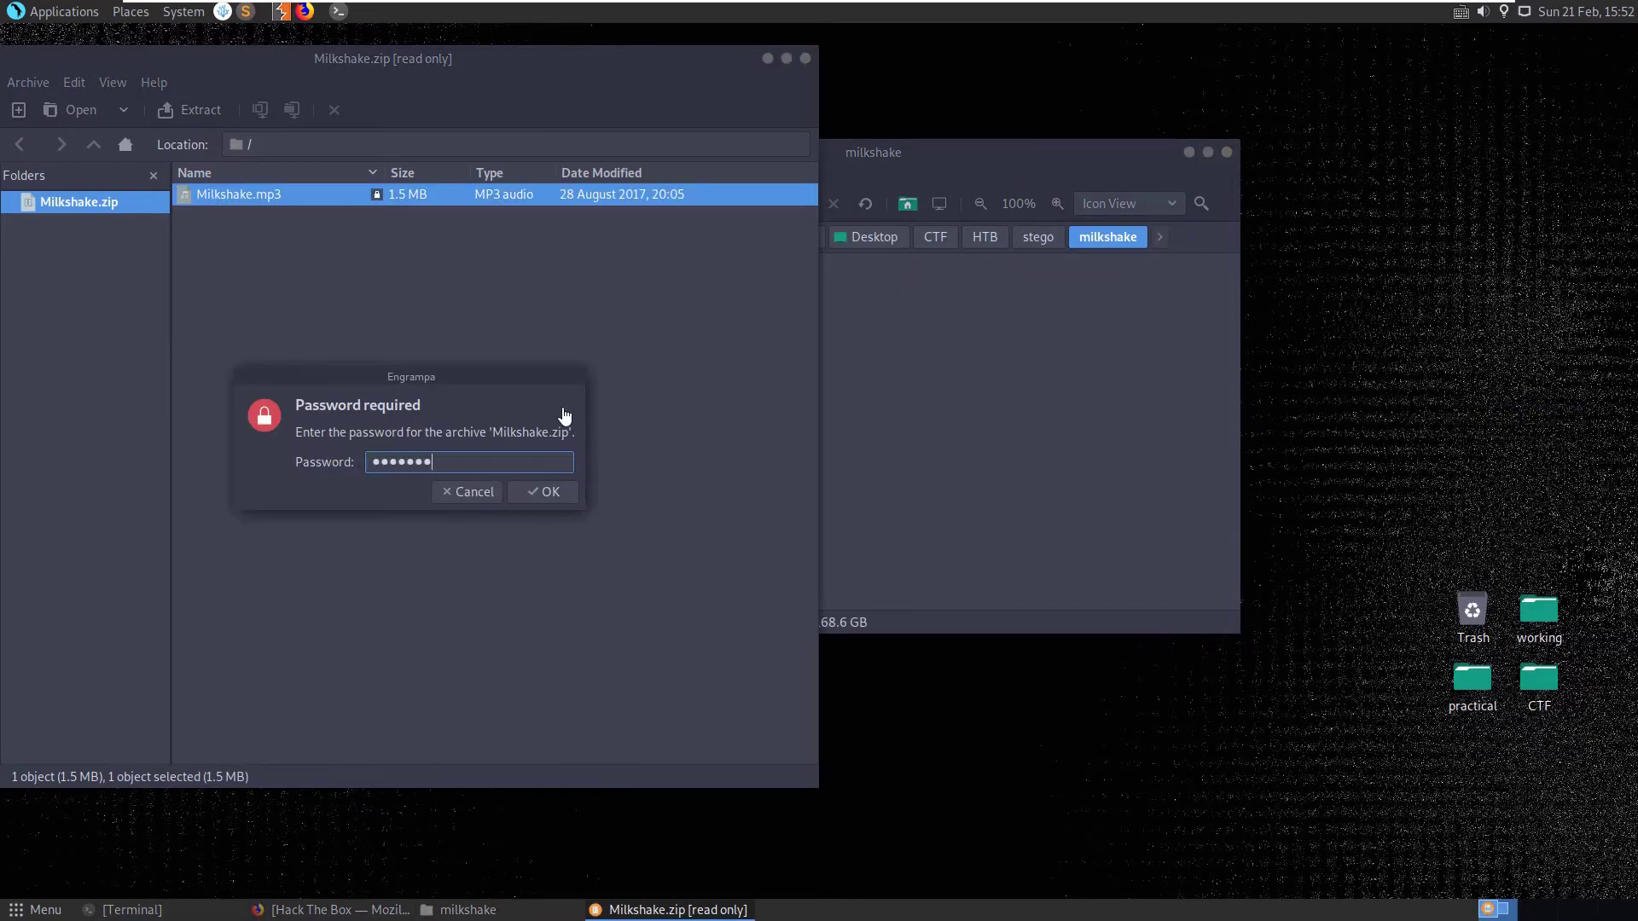
{"action": "key", "text": "Return"}
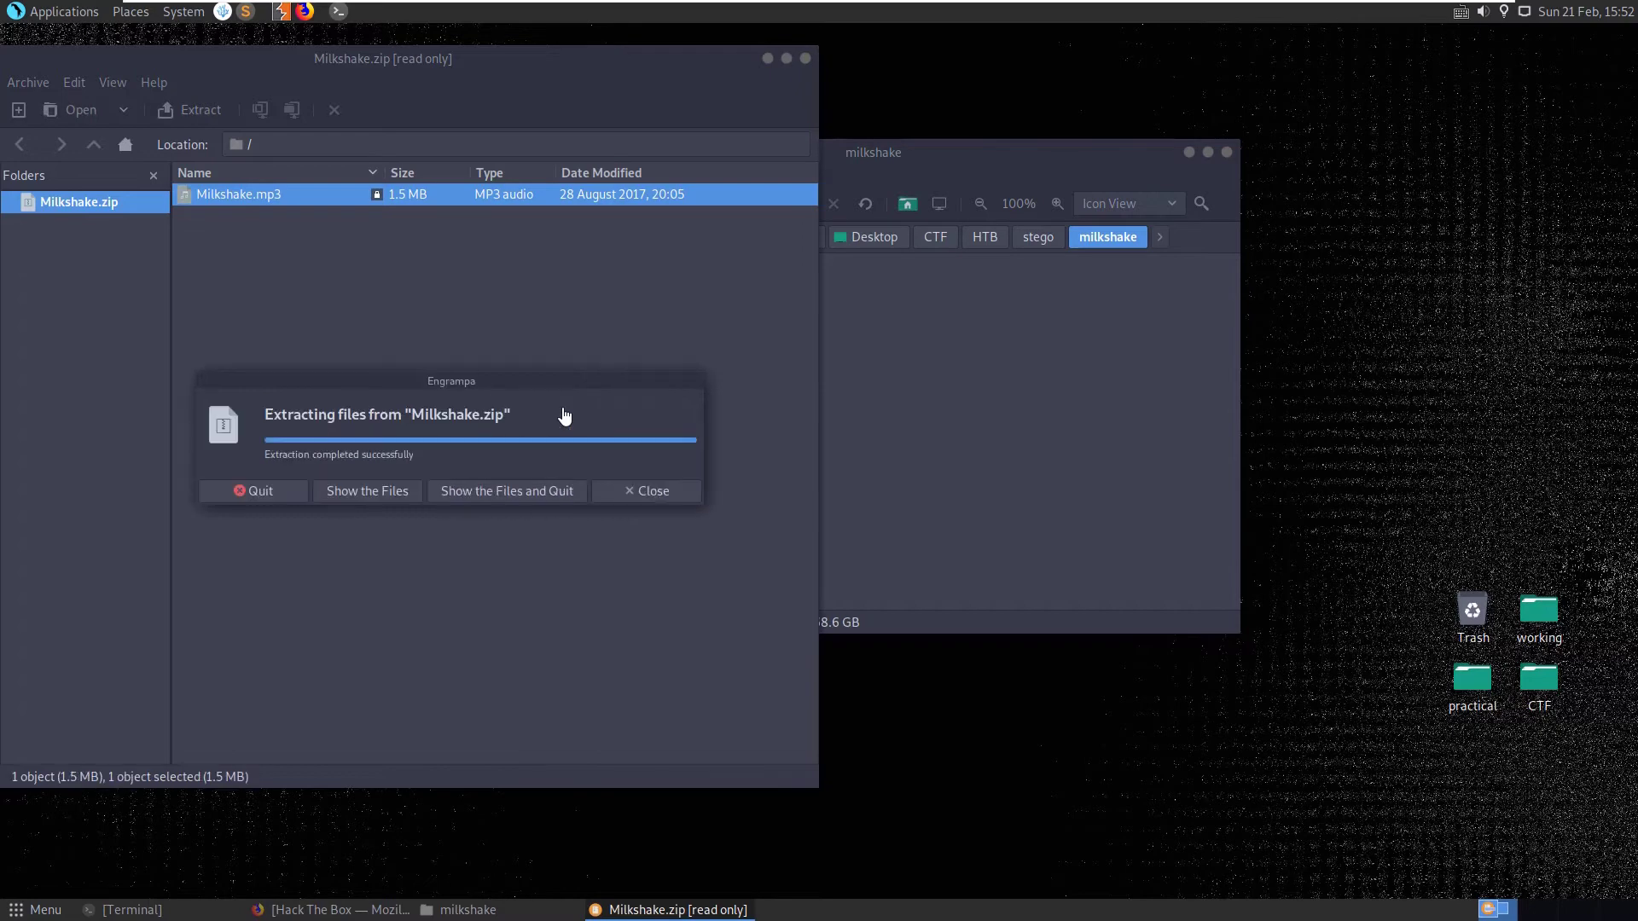
{"action": "left_click", "coordinate": [658, 493]}
{"action": "left_click", "coordinate": [806, 60]}
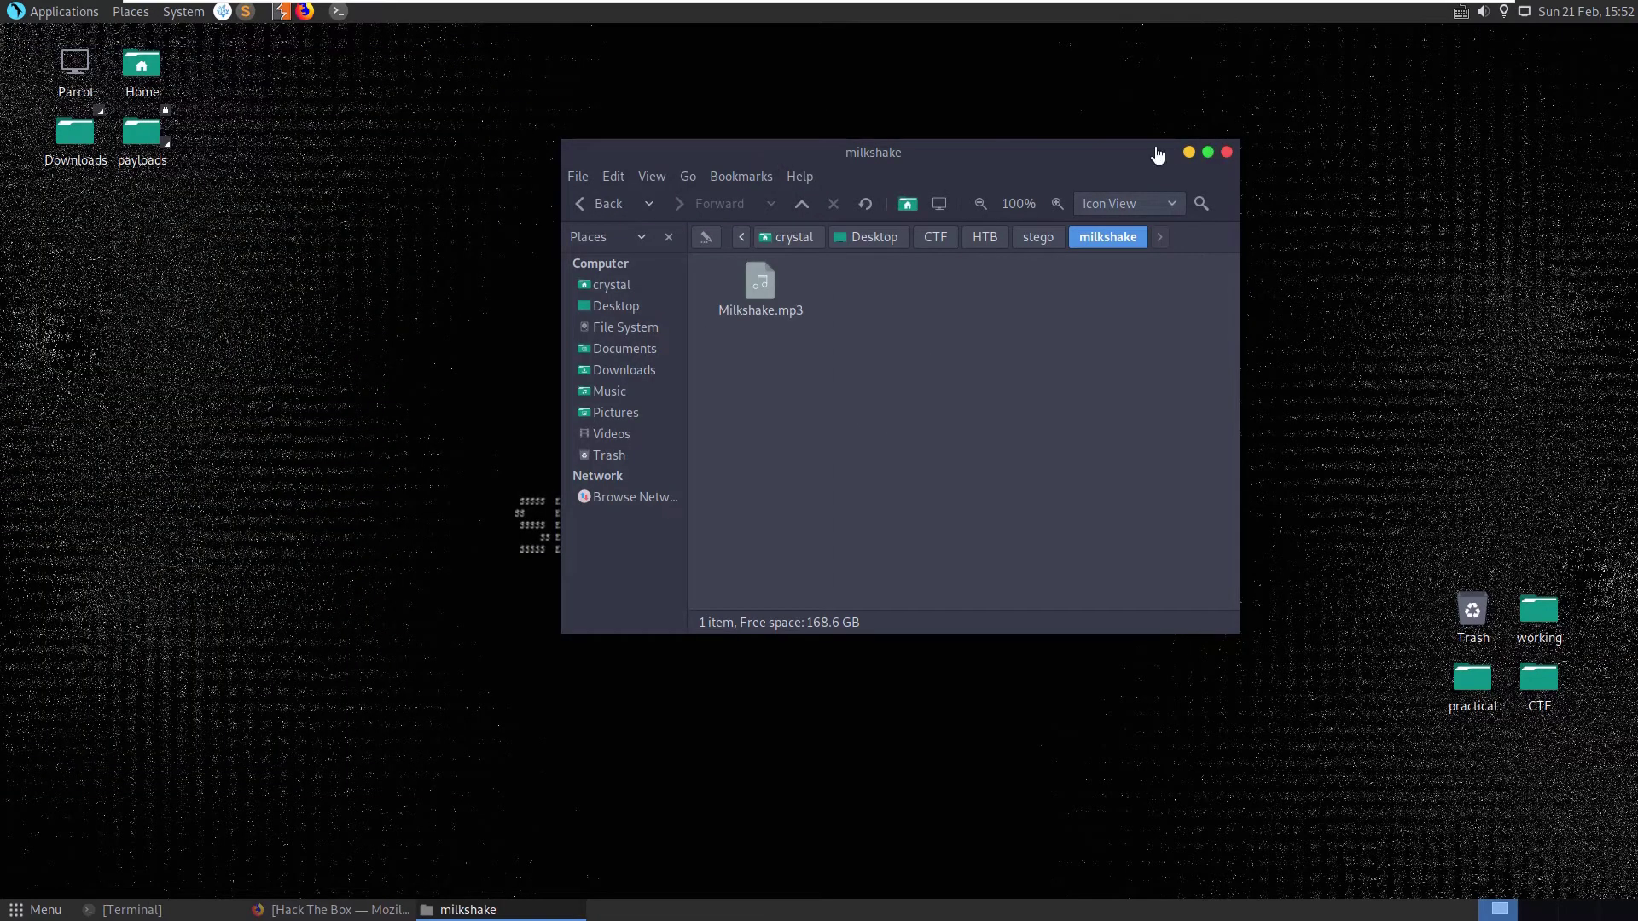
- Switch to the terminal and identify the type of Milkshake.mp3 with the file command
{"action": "left_click", "coordinate": [1190, 153]}
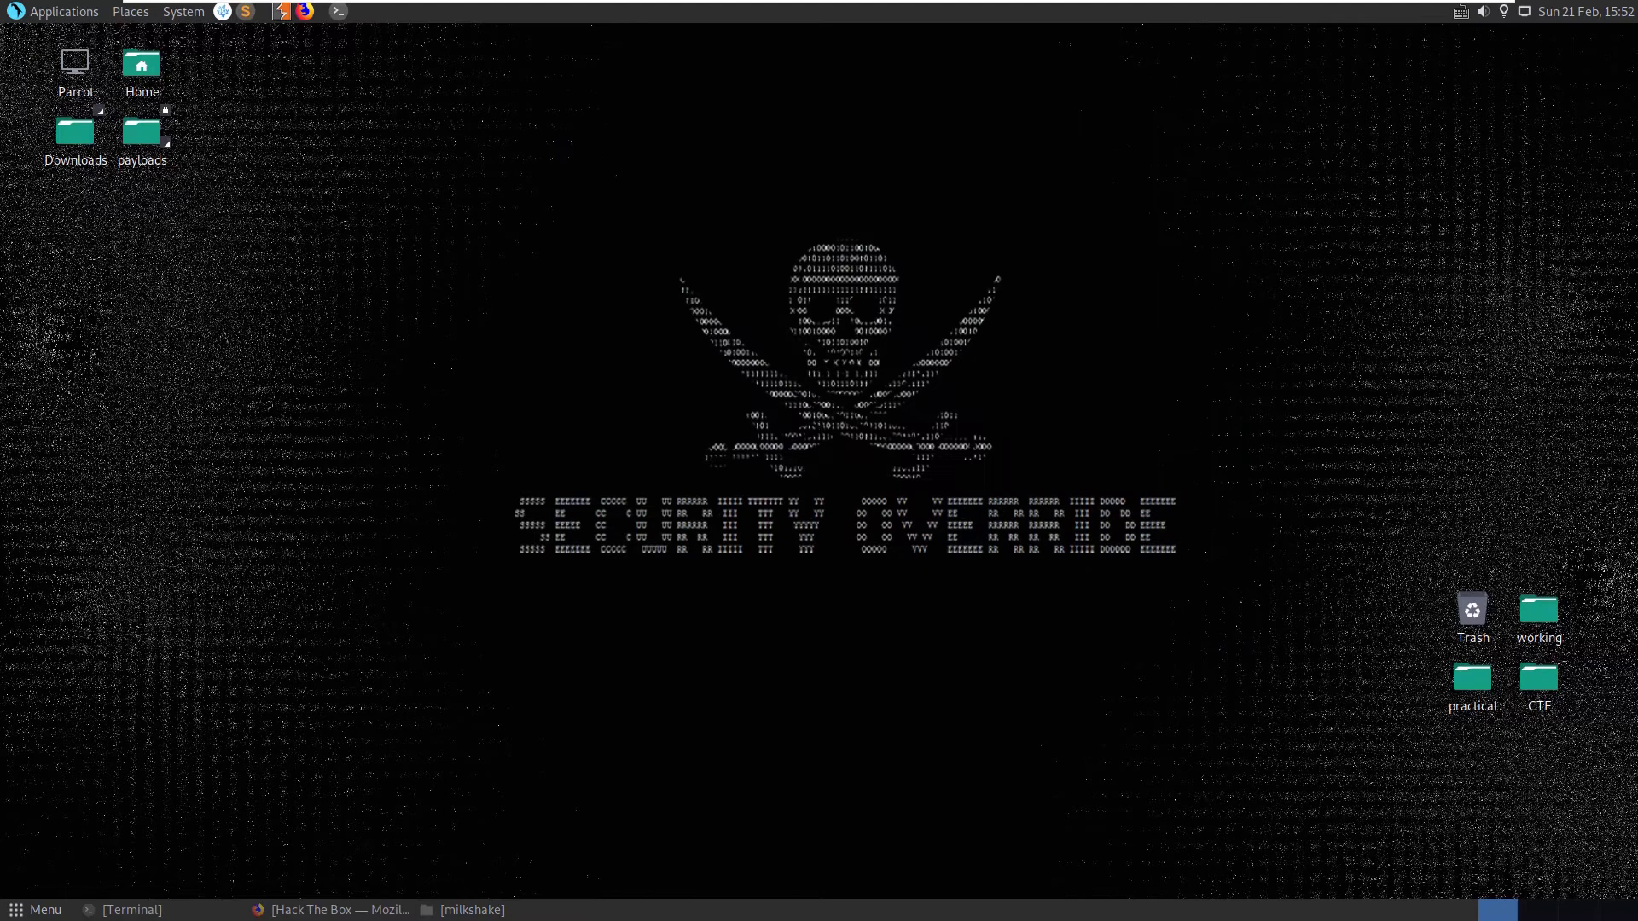
{"action": "left_click", "coordinate": [194, 913]}
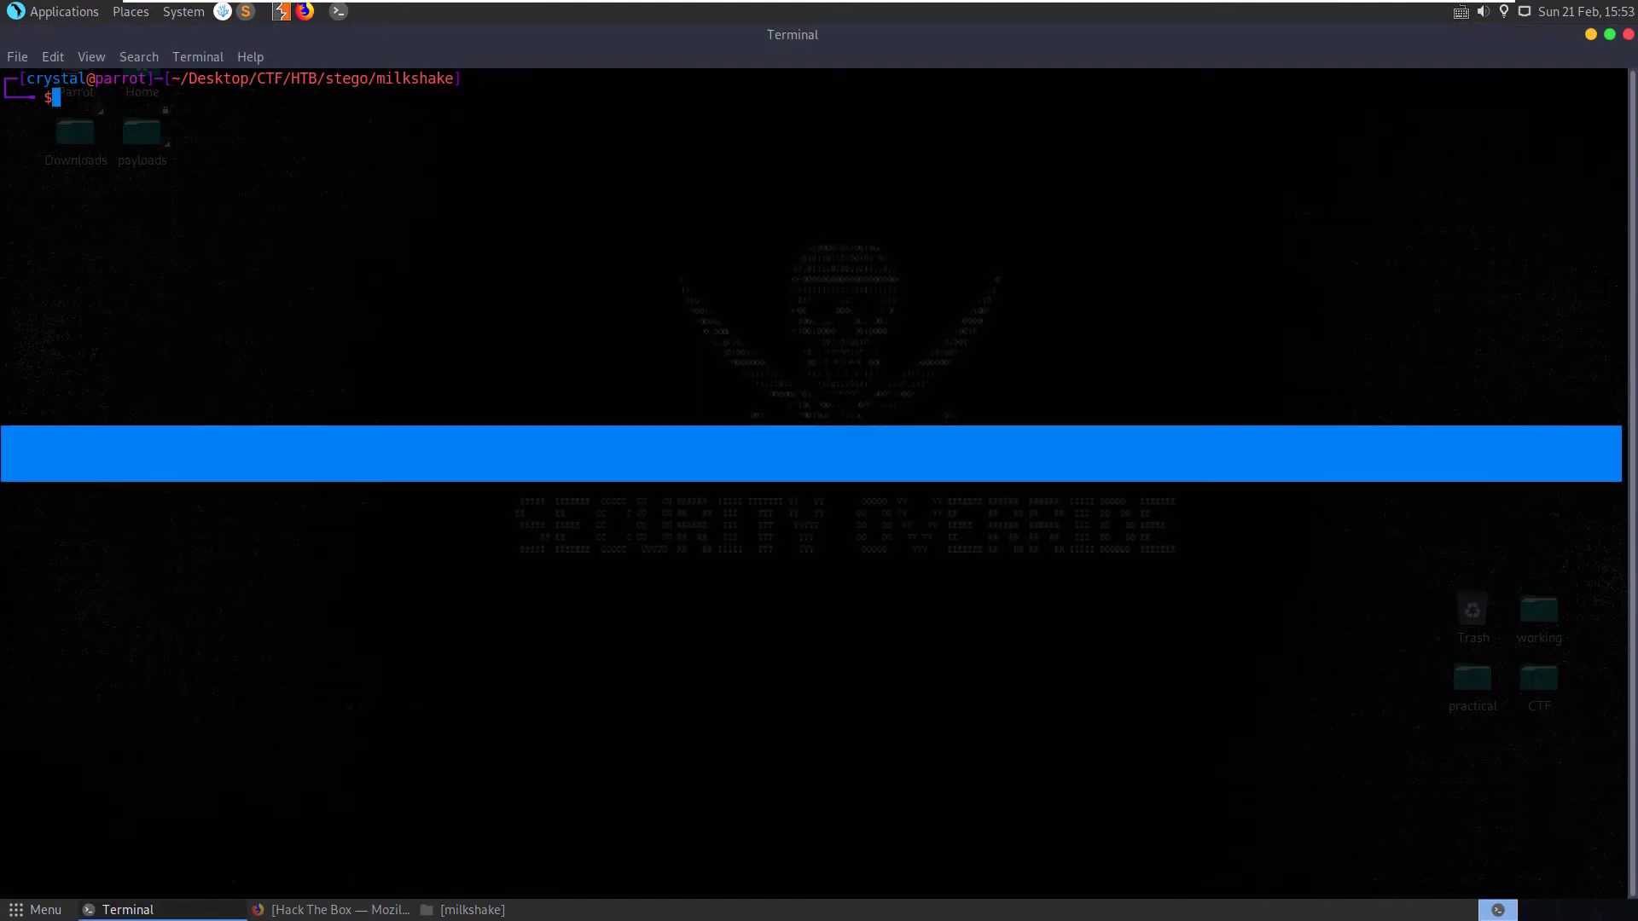
{"action": "type", "text": "file Milkshake.mp3"}
{"action": "key", "text": "Return"}
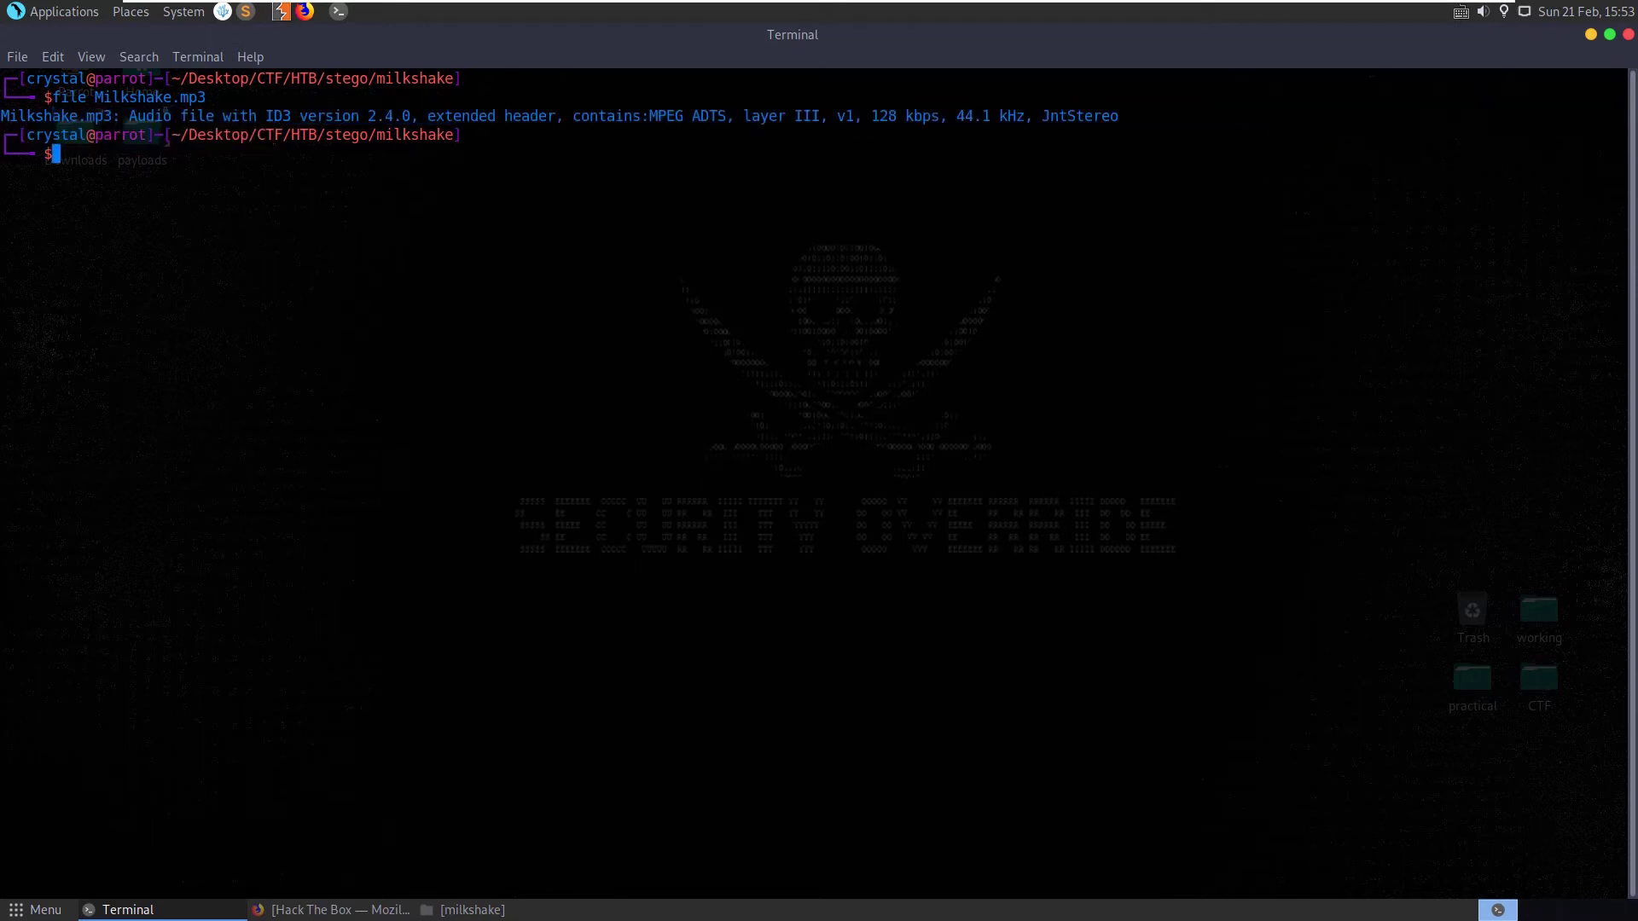
- Run strings on Milkshake.mp3 with a minimum length of 10 and examine the output back to its beginning
{"action": "type", "text": "strings -n 10 Milkshake.mp3"}
{"action": "key", "text": "Return"}
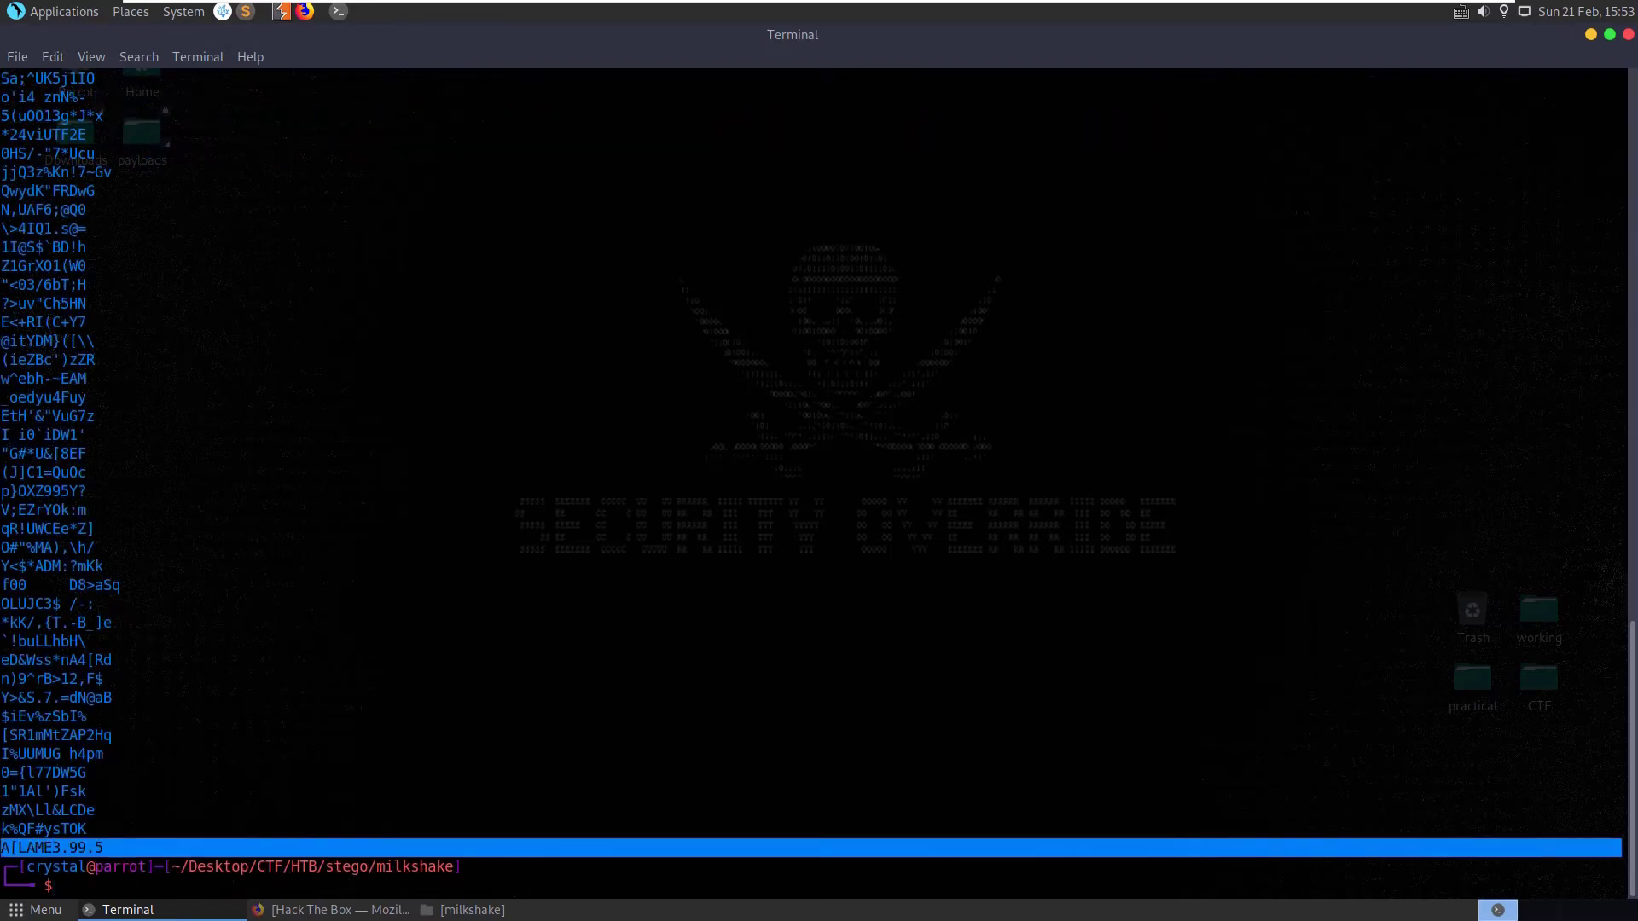
{"action": "scroll", "coordinate": [819, 477], "scroll_direction": "up", "scroll_amount": 20}
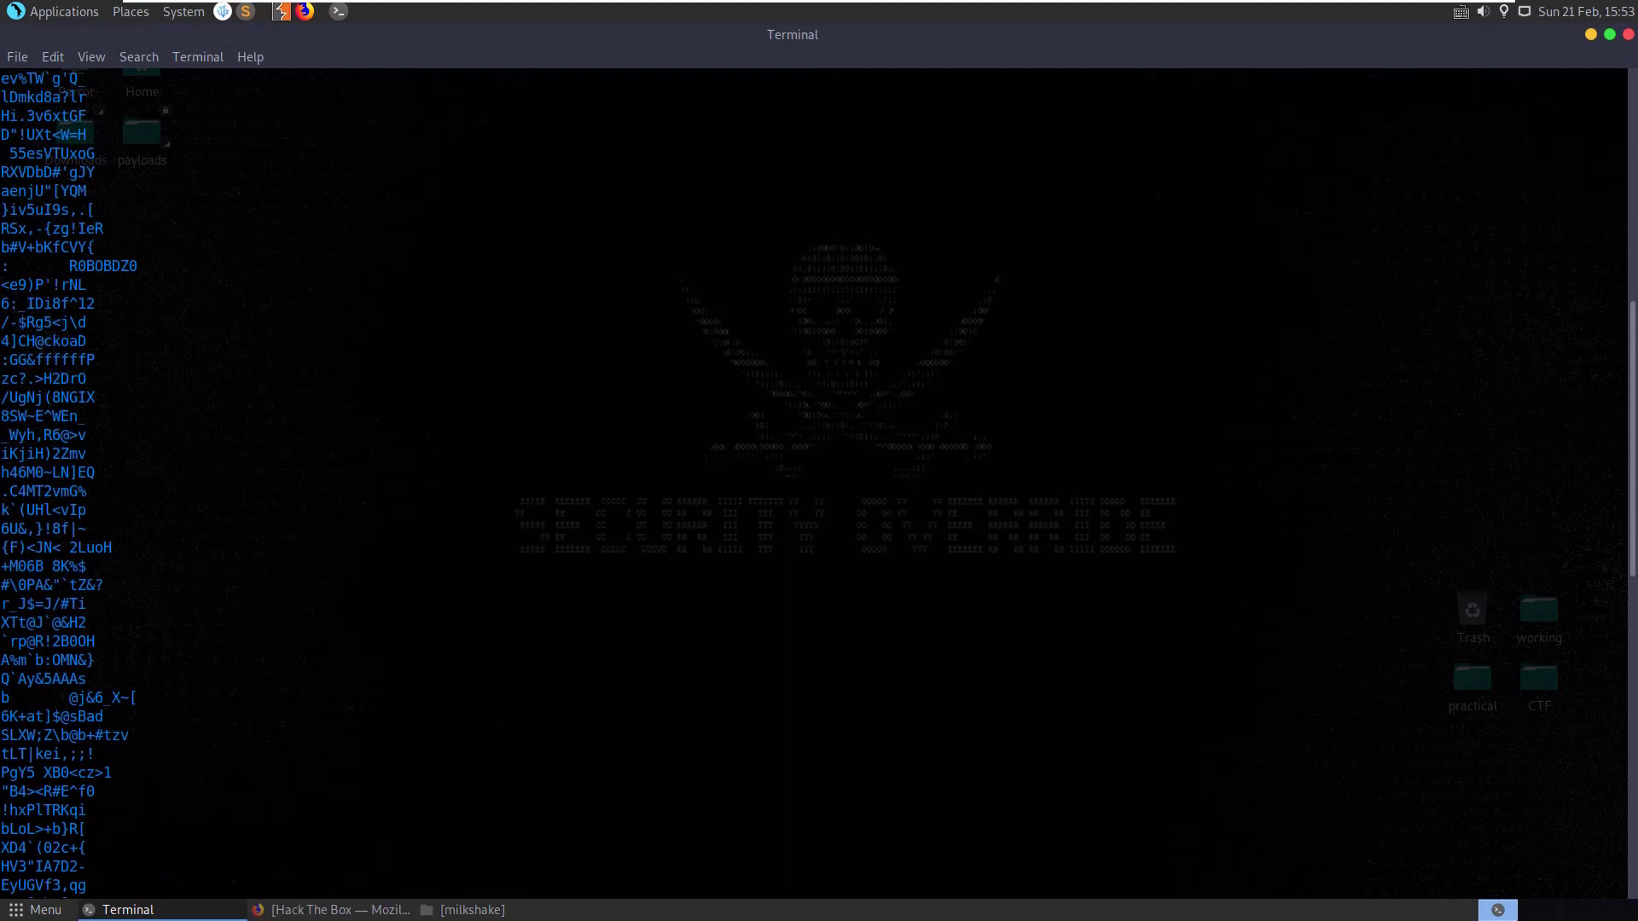
{"action": "scroll", "coordinate": [819, 478], "scroll_direction": "up", "scroll_amount": 4}
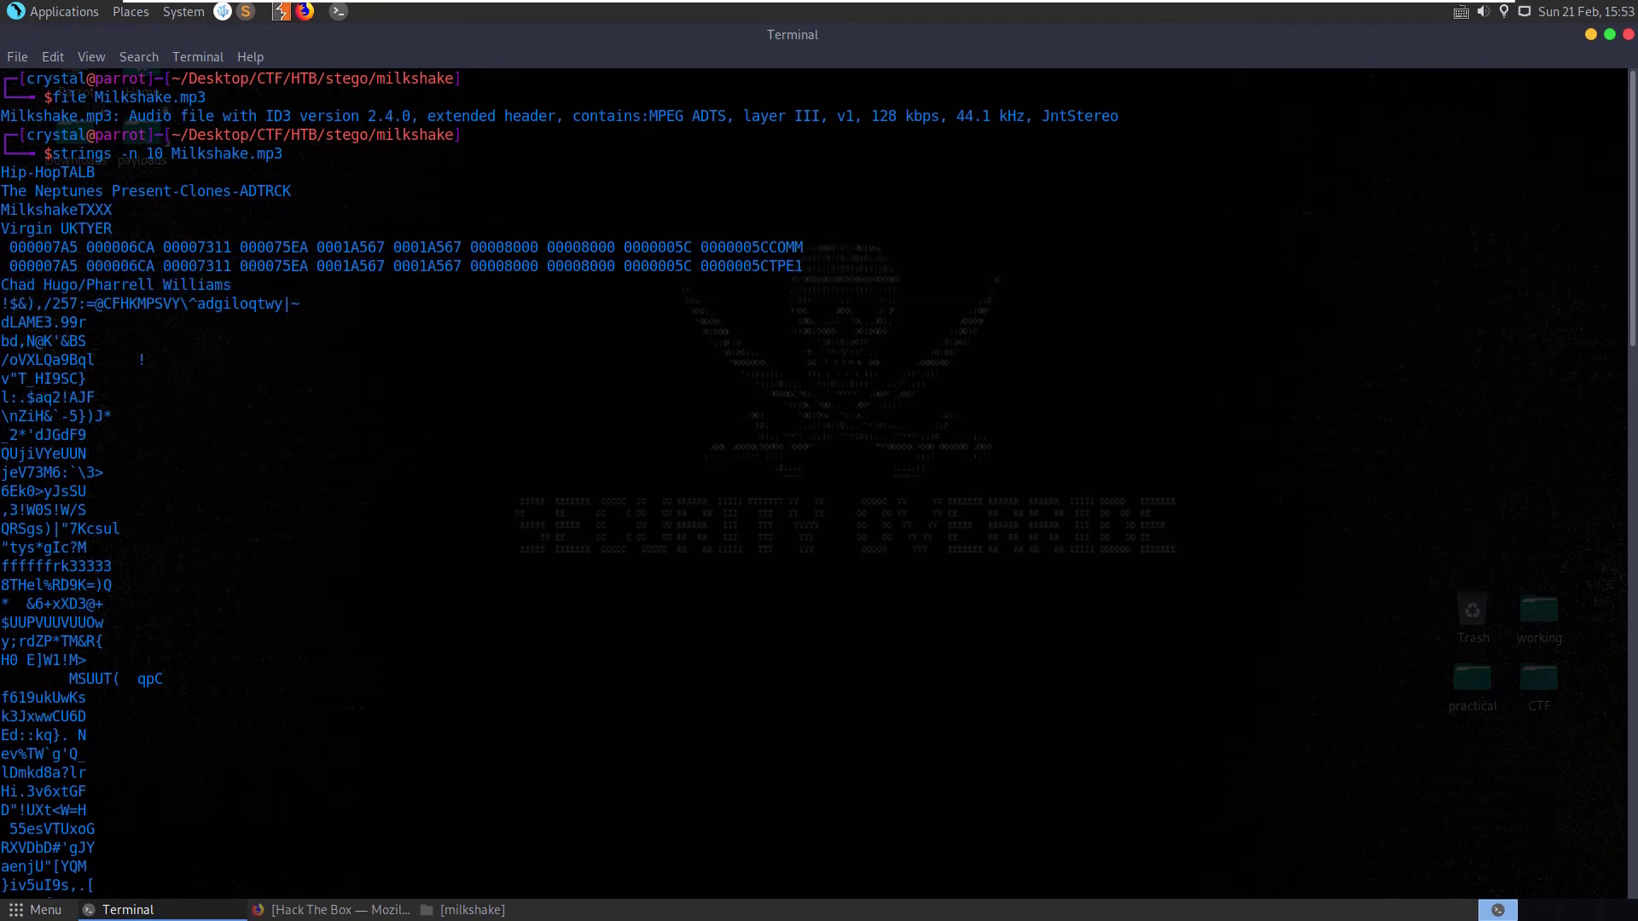
- Run exiftool on Milkshake.mp3, check its Warning entry and compare the metadata with the first lines of the strings output
{"action": "type", "text": "exif"}
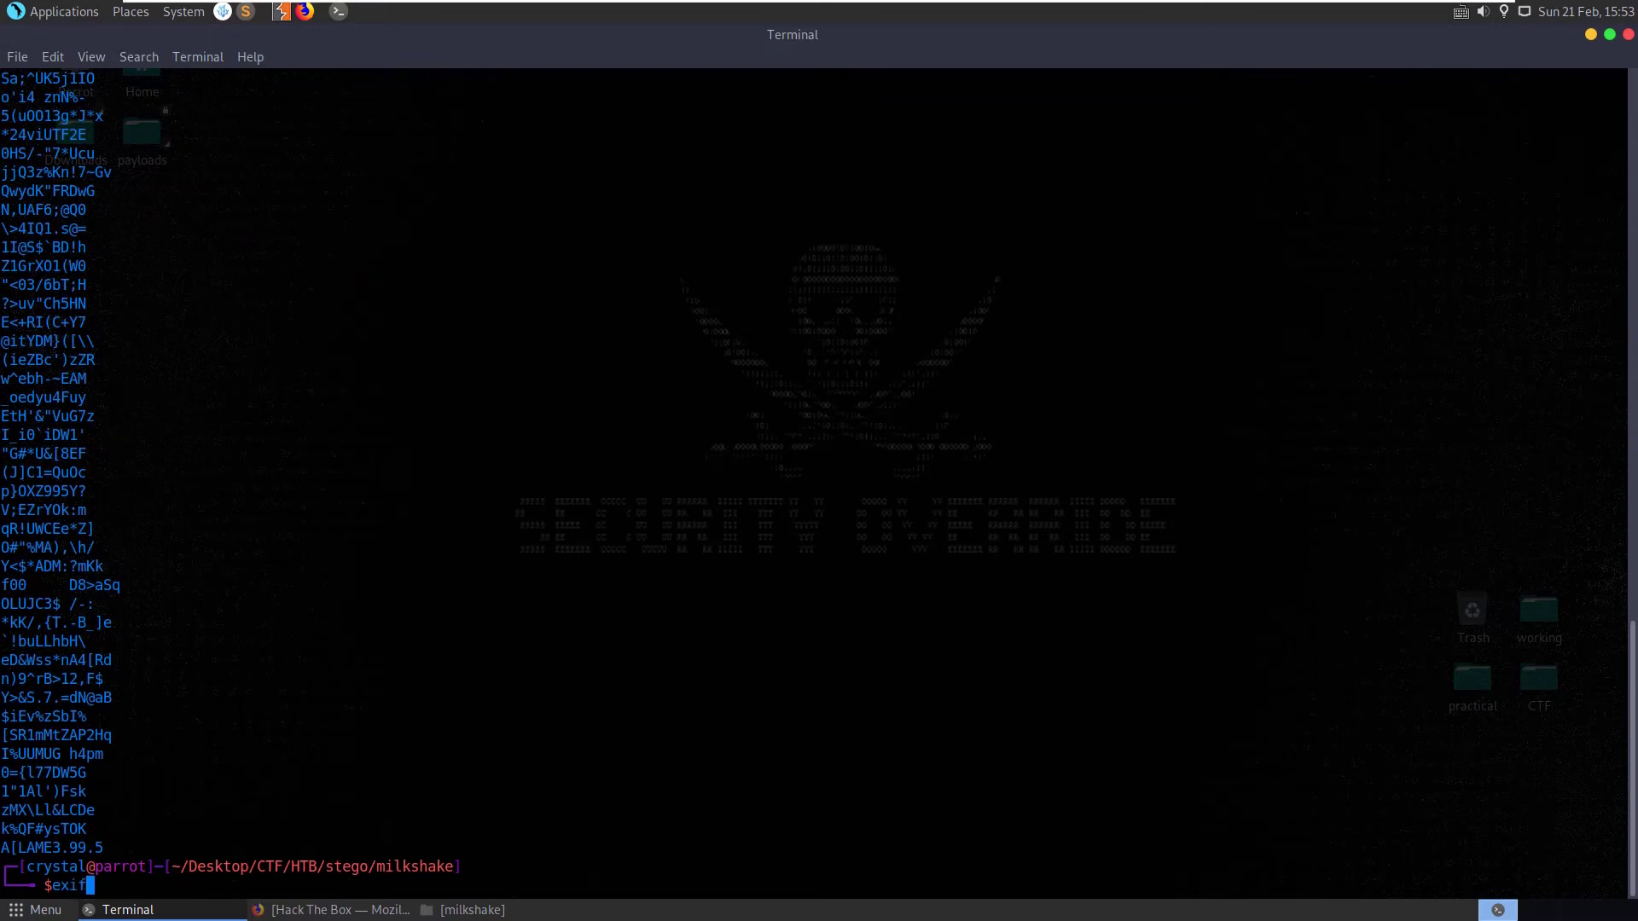
{"action": "type", "text": "tool Milkshake.mp3"}
{"action": "key", "text": "Return"}
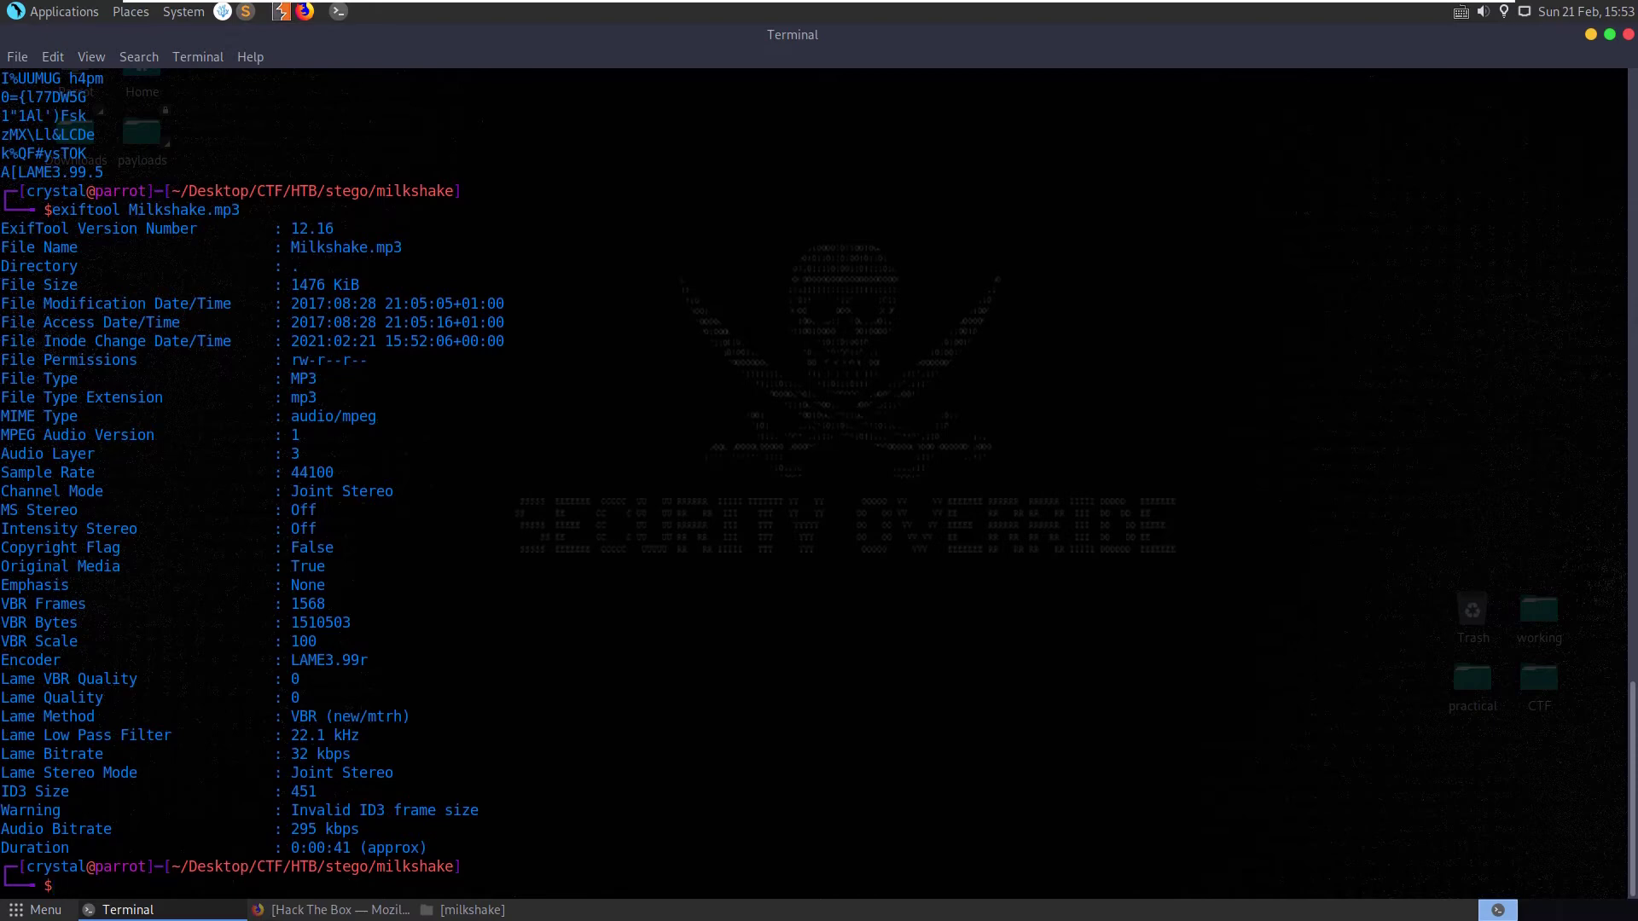
{"action": "left_click_drag", "start_coordinate": [342, 811], "coordinate": [470, 810]}
{"action": "left_click", "coordinate": [471, 810]}
{"action": "scroll", "coordinate": [814, 483], "scroll_direction": "up", "scroll_amount": 13}
{"action": "scroll", "coordinate": [819, 477], "scroll_direction": "up", "scroll_amount": 15}
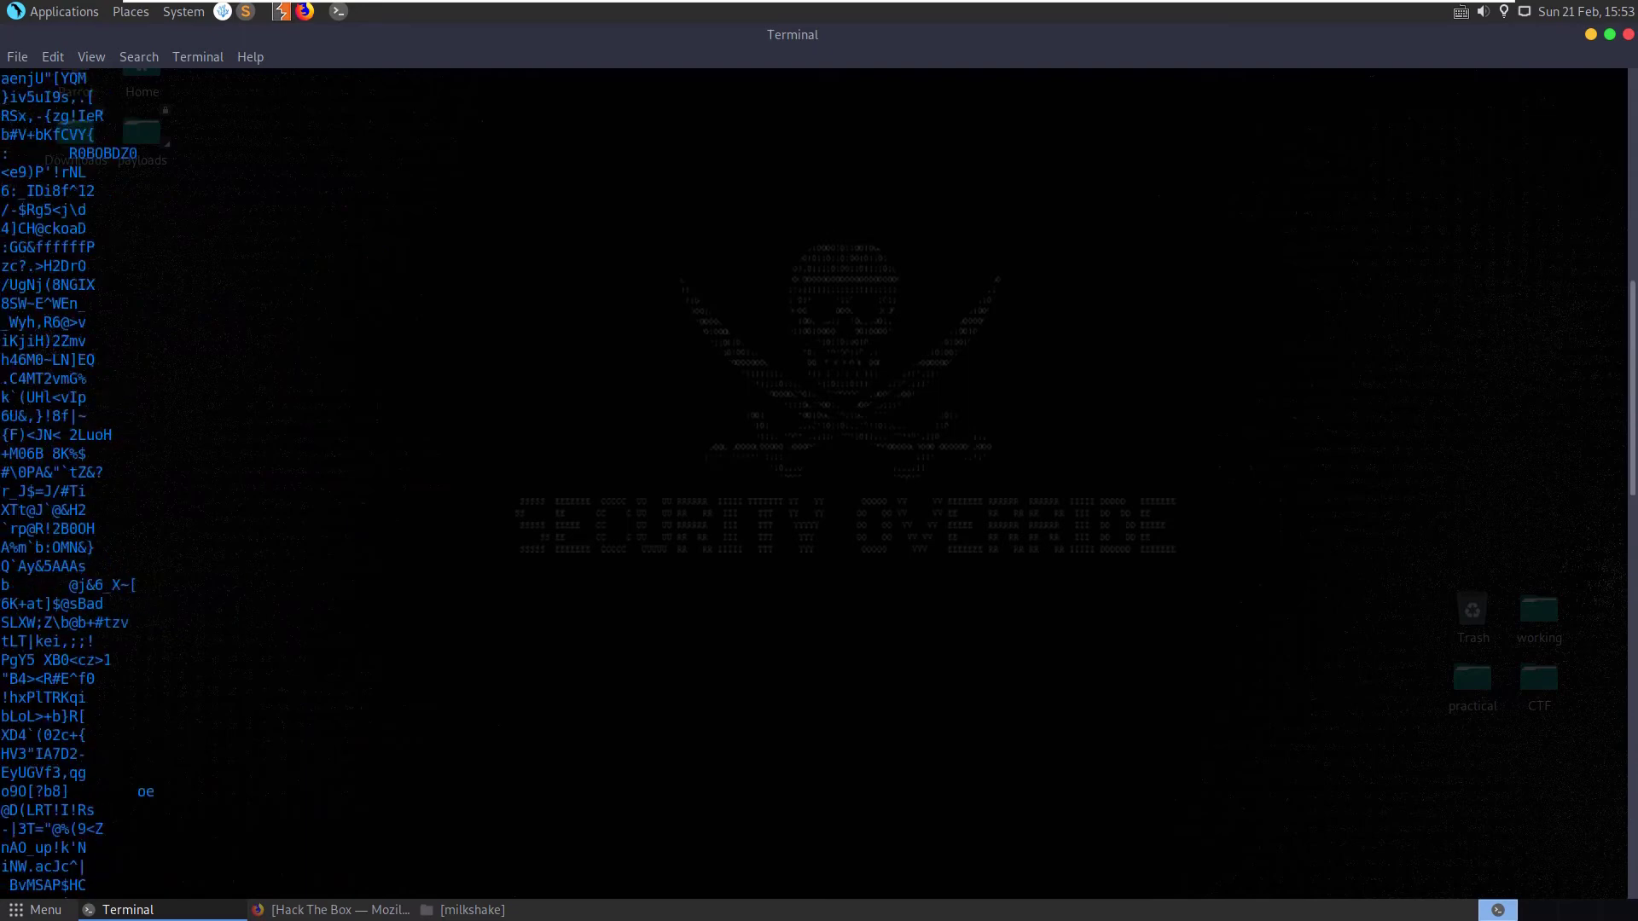
{"action": "left_click_drag", "start_coordinate": [232, 247], "coordinate": [17, 248]}
{"action": "left_click", "coordinate": [17, 247]}
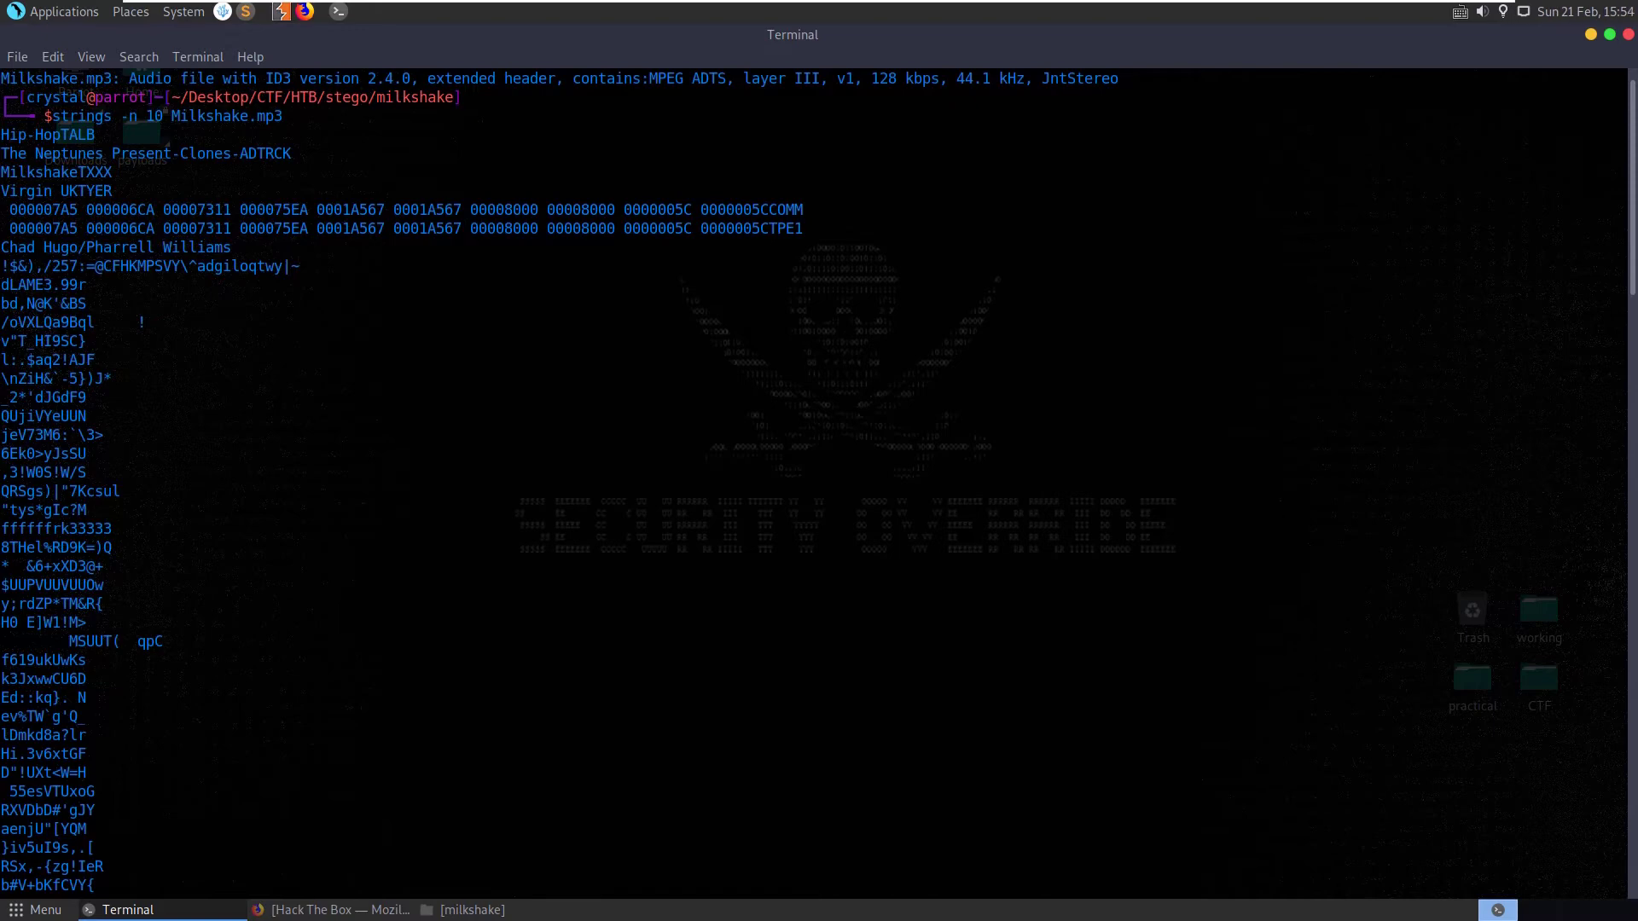
{"action": "scroll", "coordinate": [810, 478], "scroll_direction": "down", "scroll_amount": 20}
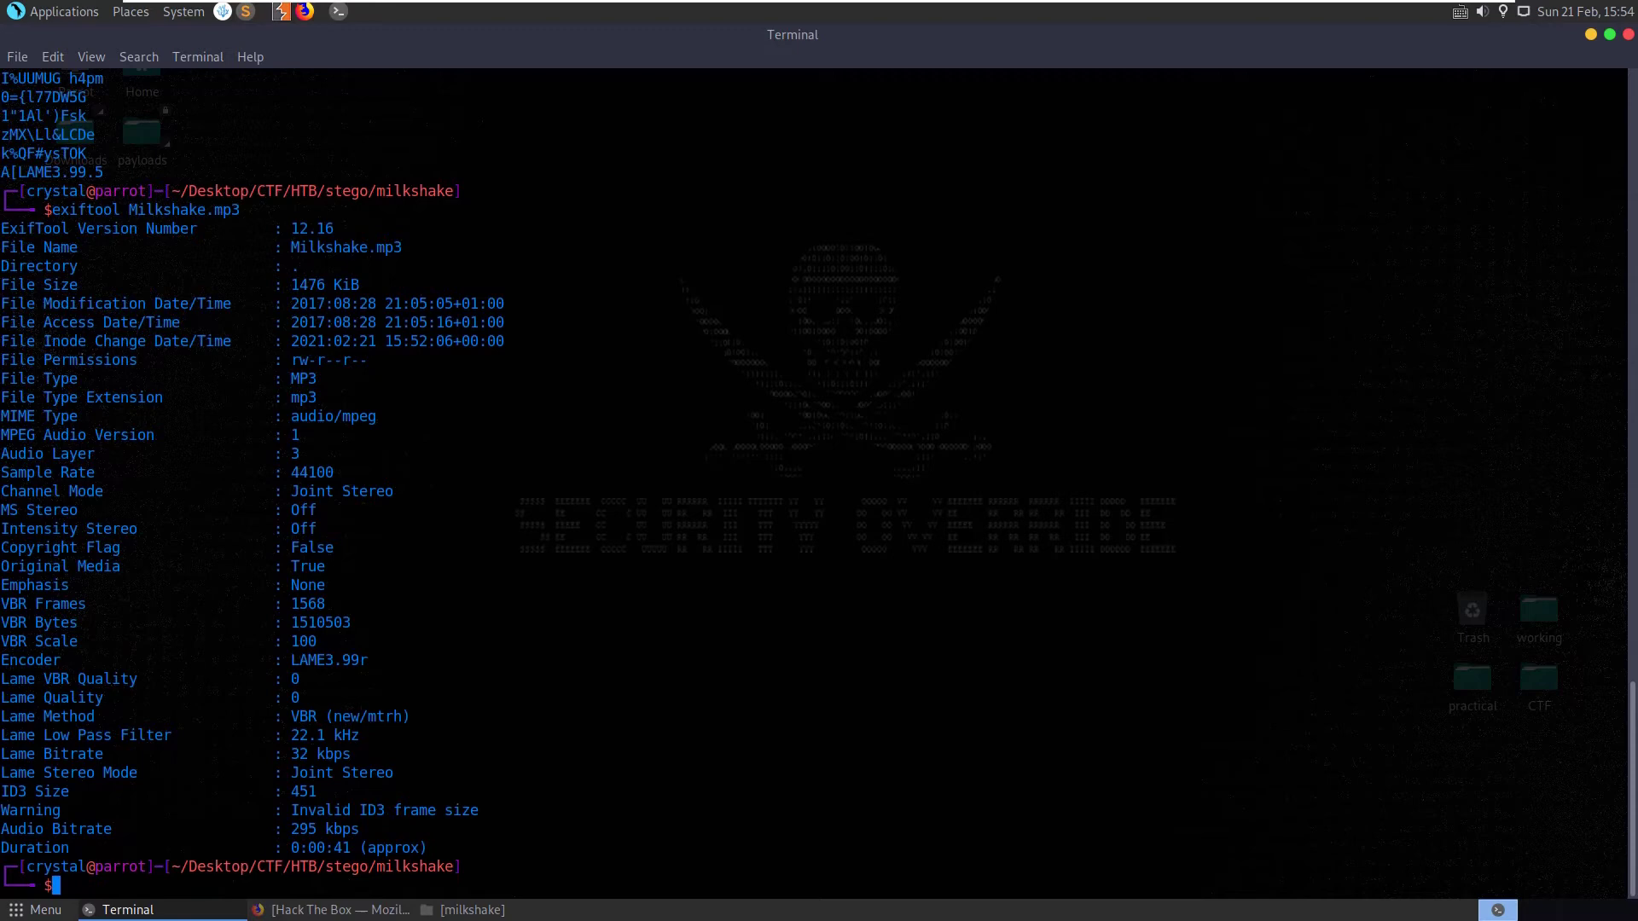
- Run foremost on Milkshake.mp3 to carve embedded files and list the resulting directory contents with tree
{"action": "type", "text": "foremost Milkshake.mp3"}
{"action": "key", "text": "Return"}
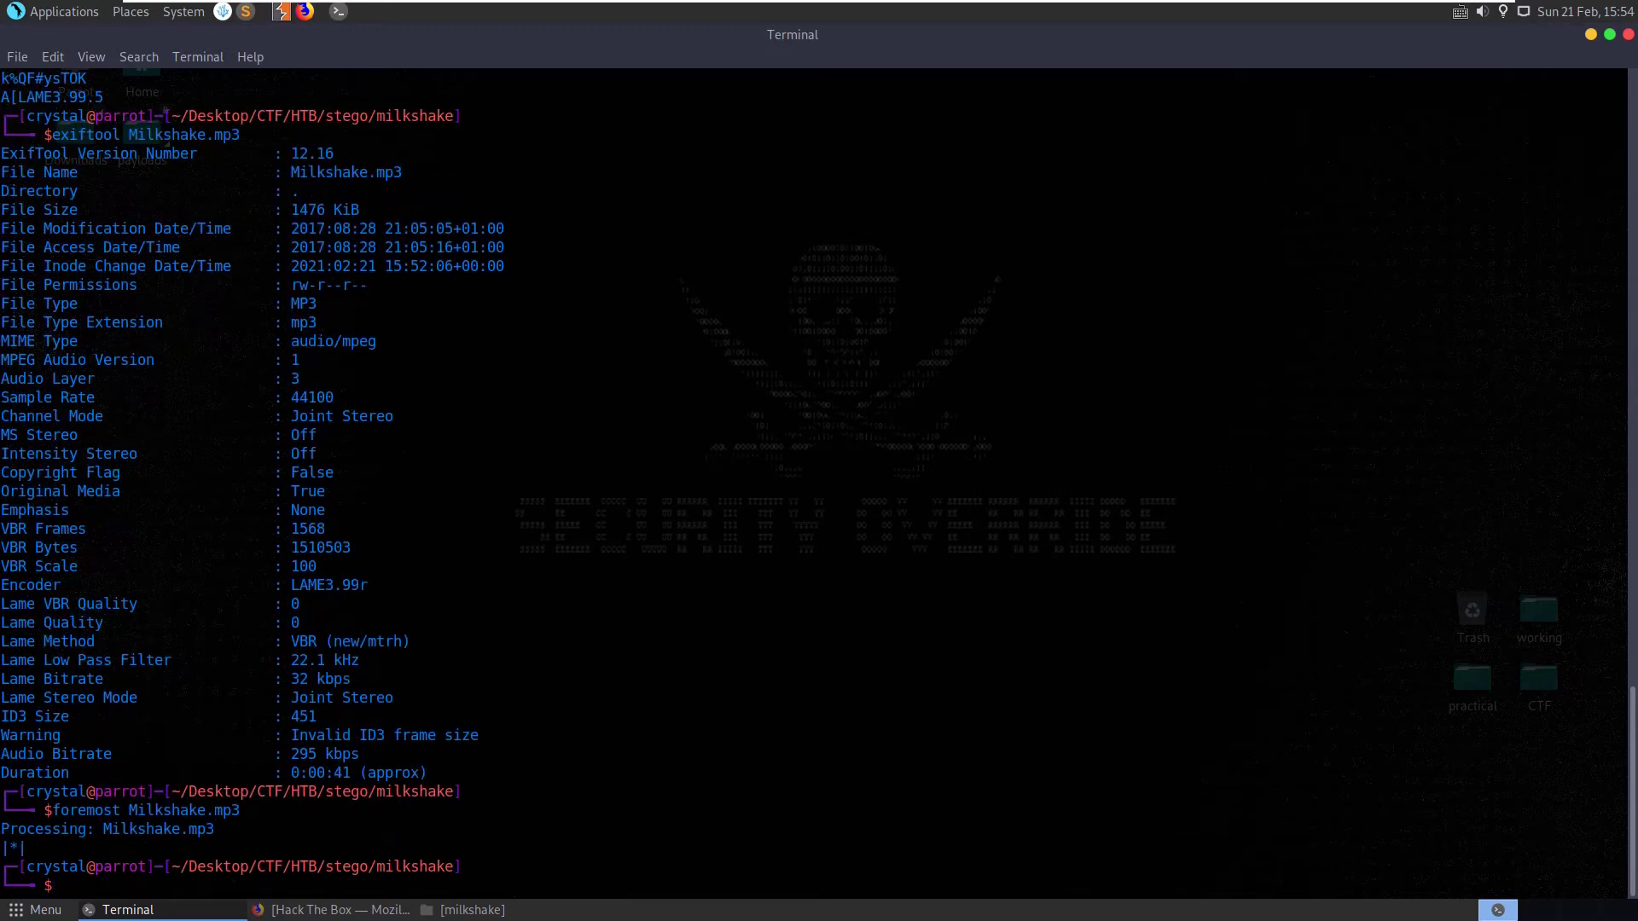
{"action": "type", "text": "tree"}
{"action": "key", "text": "Return"}
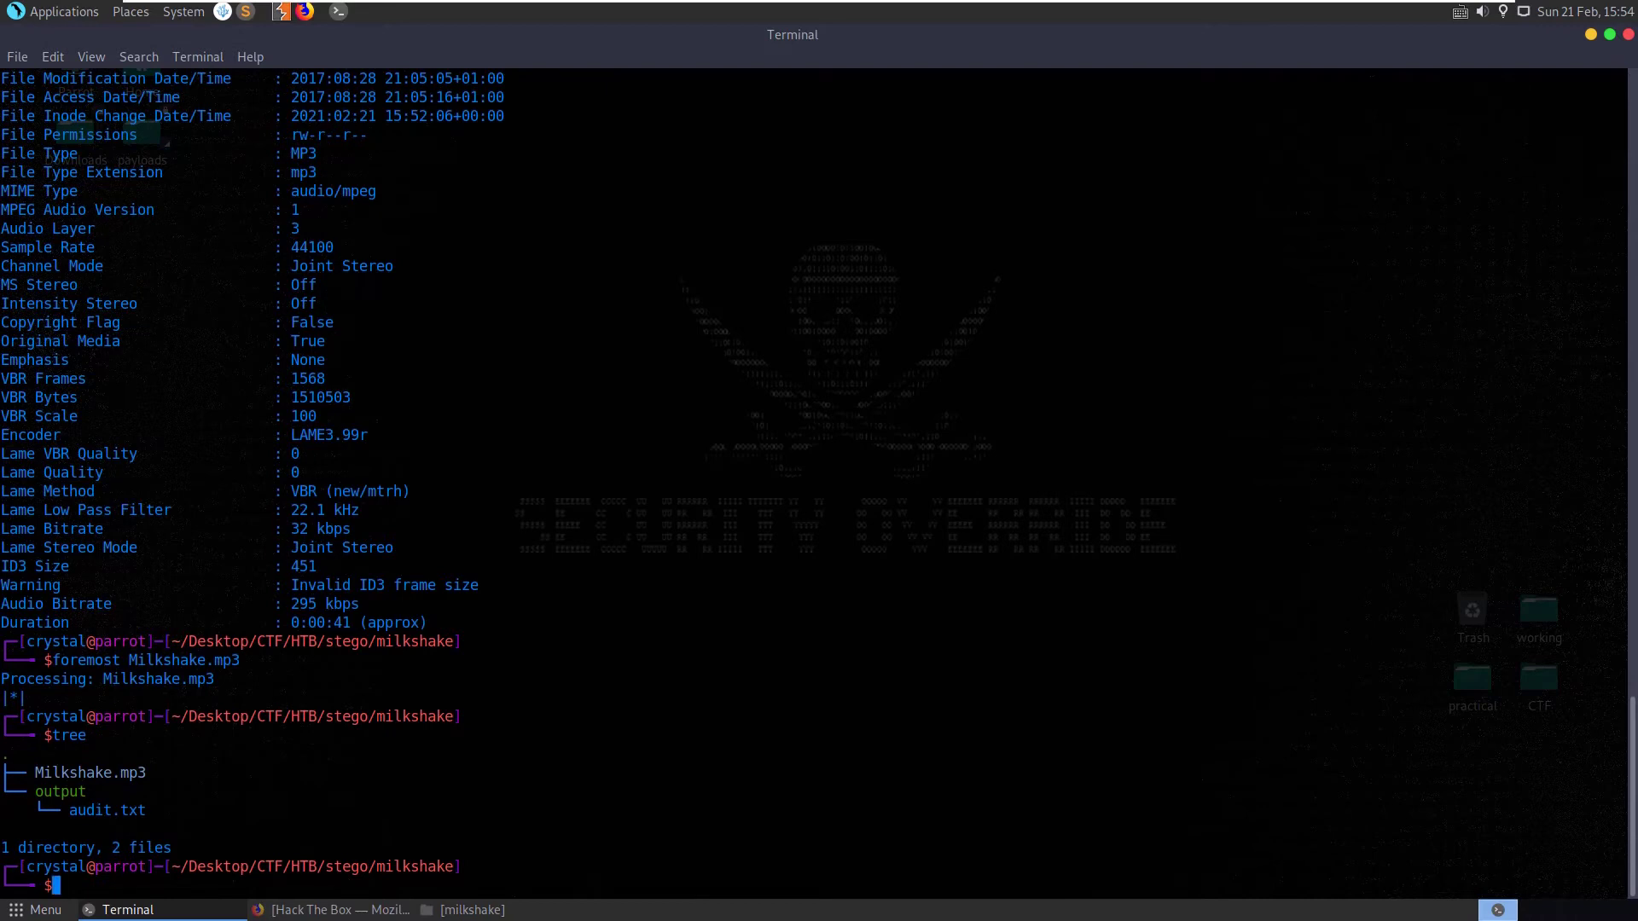
- Delete the output directory with rm -rf and clear the terminal
{"action": "type", "text": "rm -rf output/"}
{"action": "key", "text": "Return"}
{"action": "type", "text": "clear"}
{"action": "key", "text": "Return"}
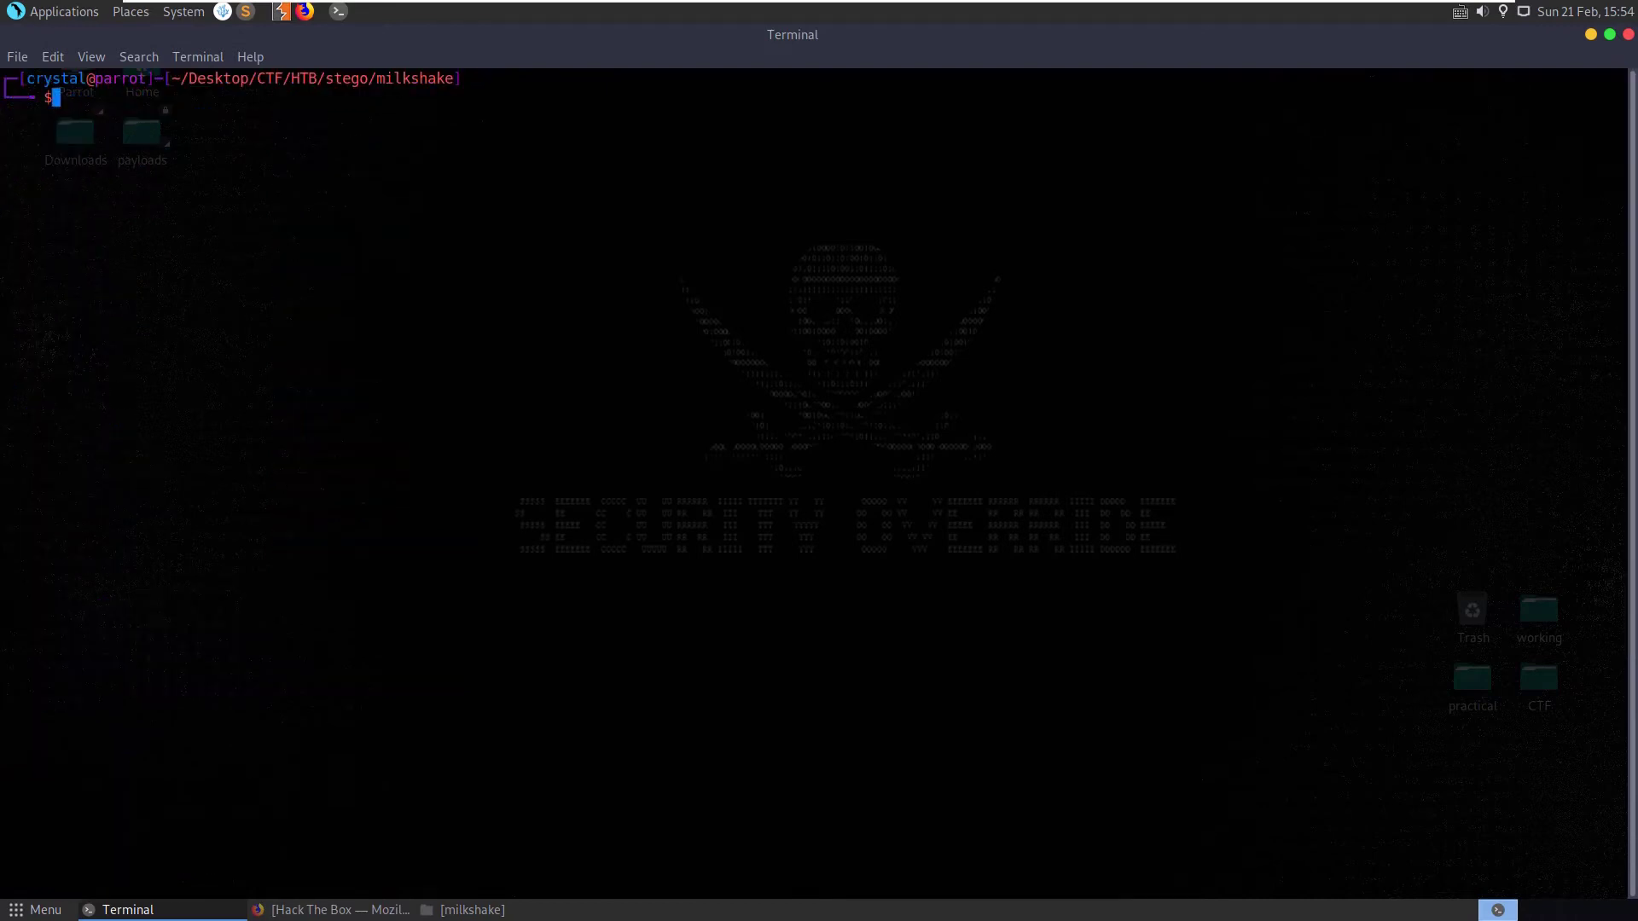
- Search the apt package cache for mp3 and for steg, and examine the stegcracker entry in the listing
{"action": "type", "text": "apt-cache search mp3"}
{"action": "key", "text": "Return"}
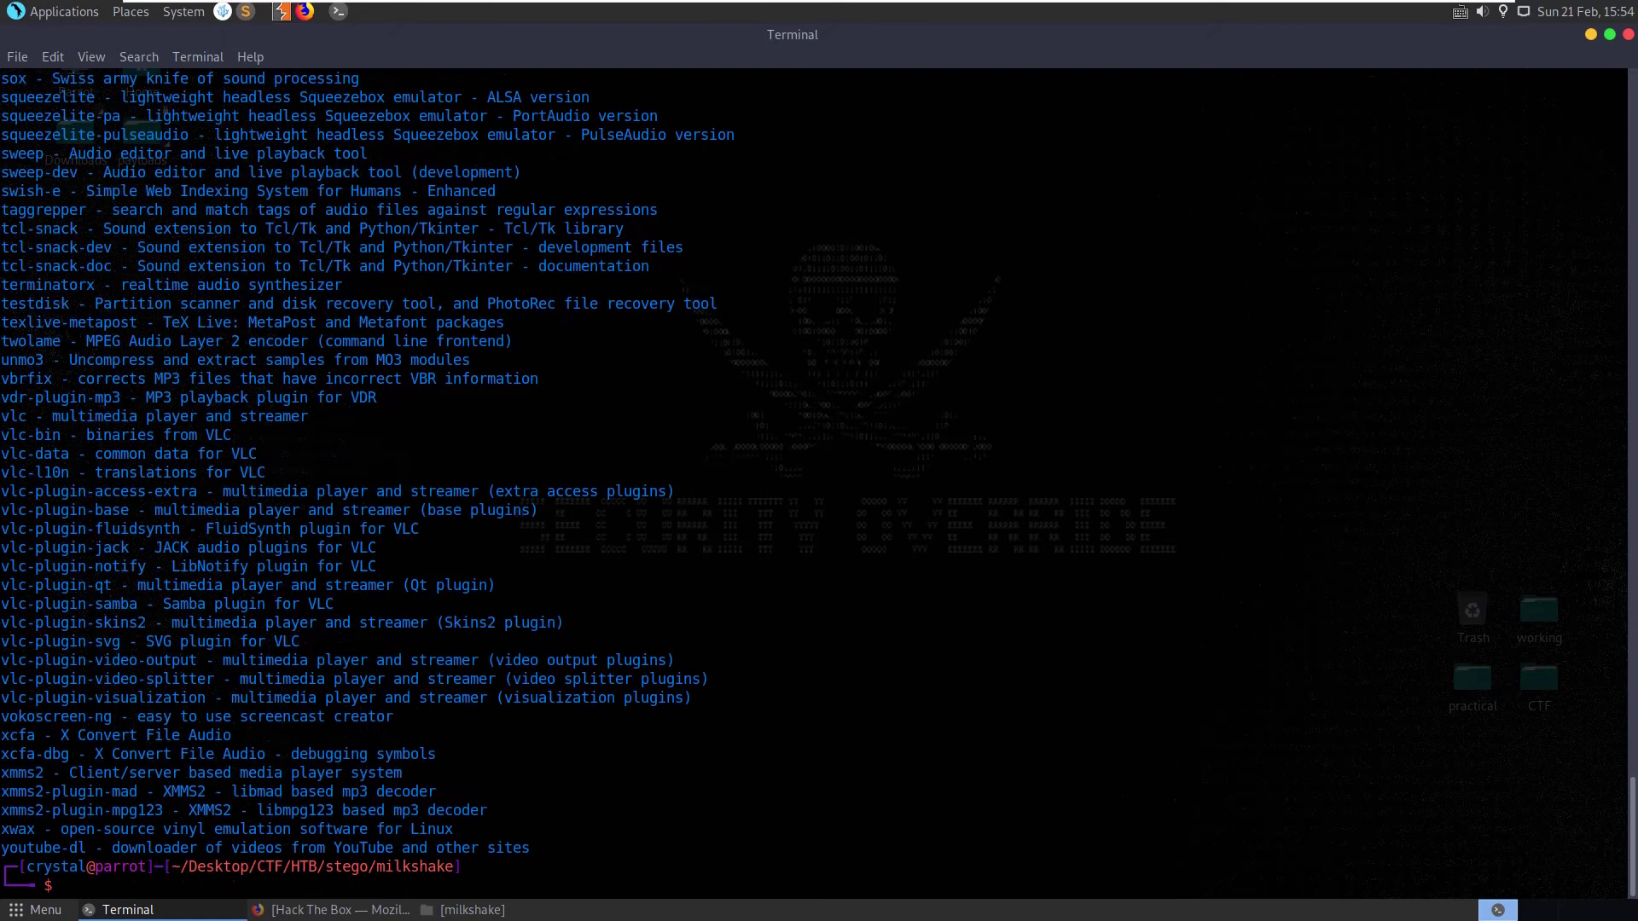
{"action": "key", "text": "Up"}
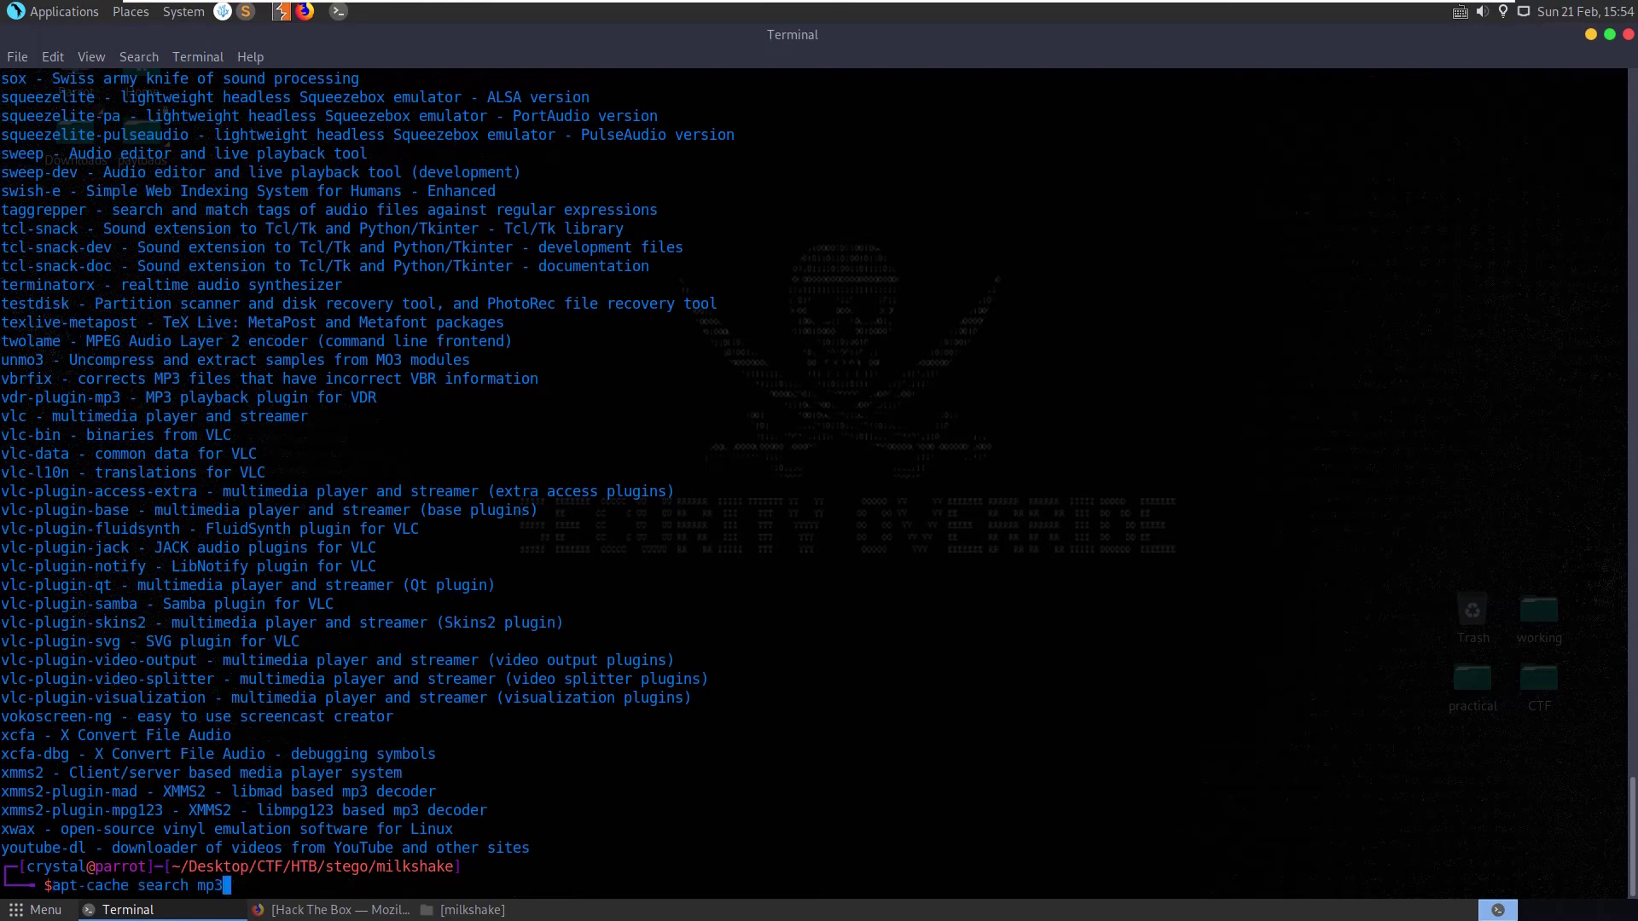
{"action": "key", "text": "BackSpace"}
{"action": "key", "text": "BackSpace"}
{"action": "key", "text": "BackSpace"}
{"action": "type", "text": "steg"}
{"action": "key", "text": "Return"}
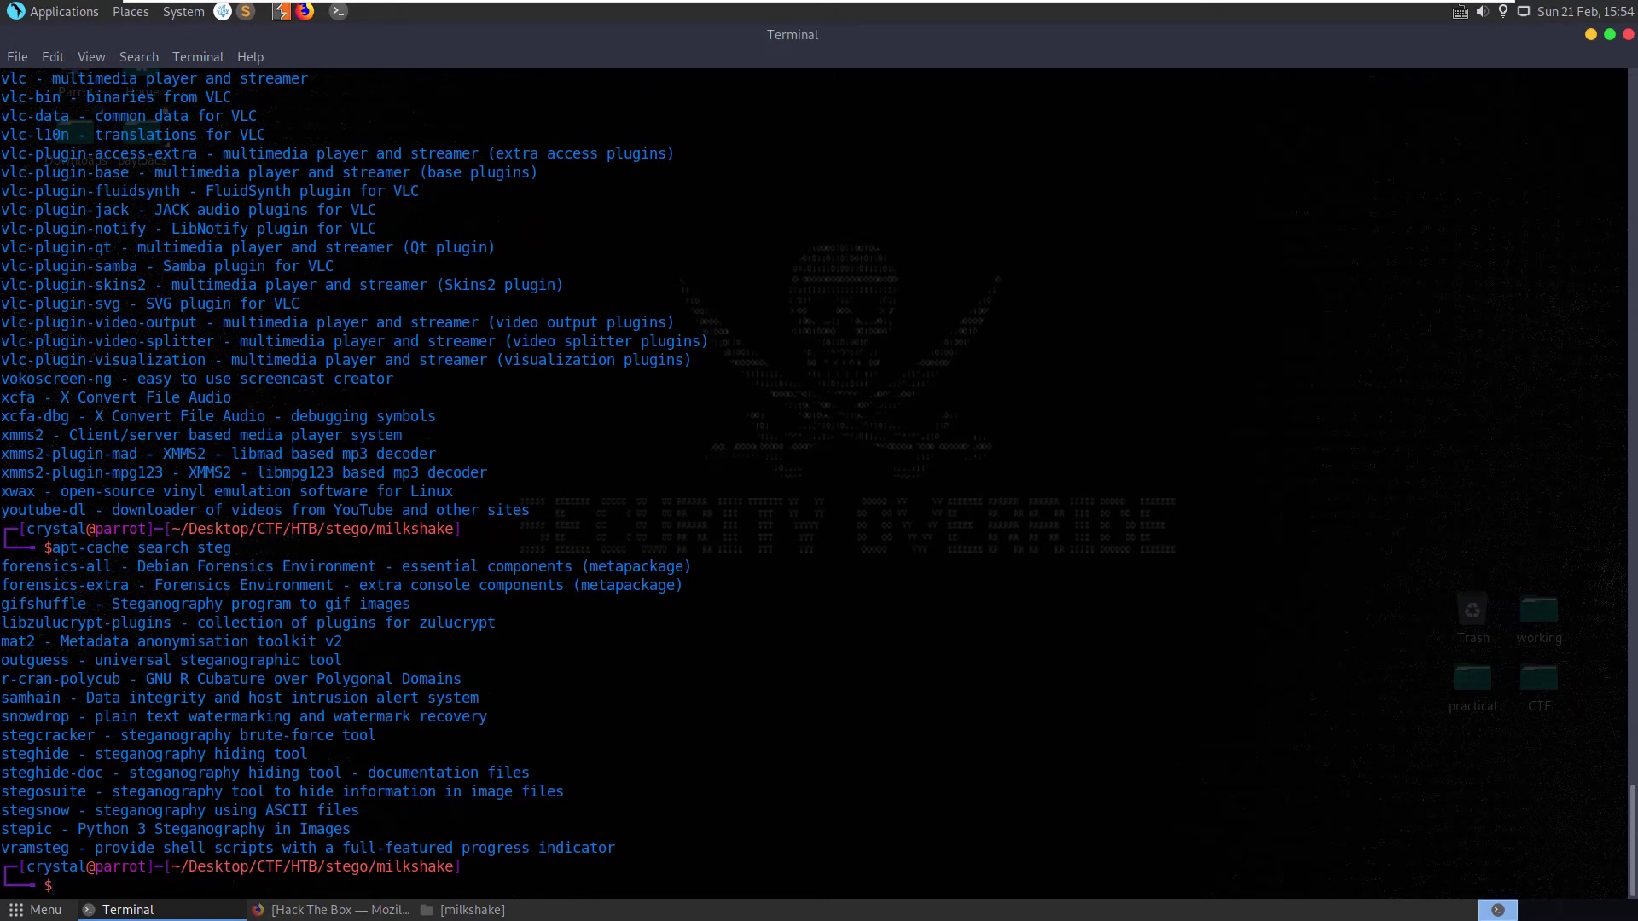
{"action": "double_click", "coordinate": [285, 735]}
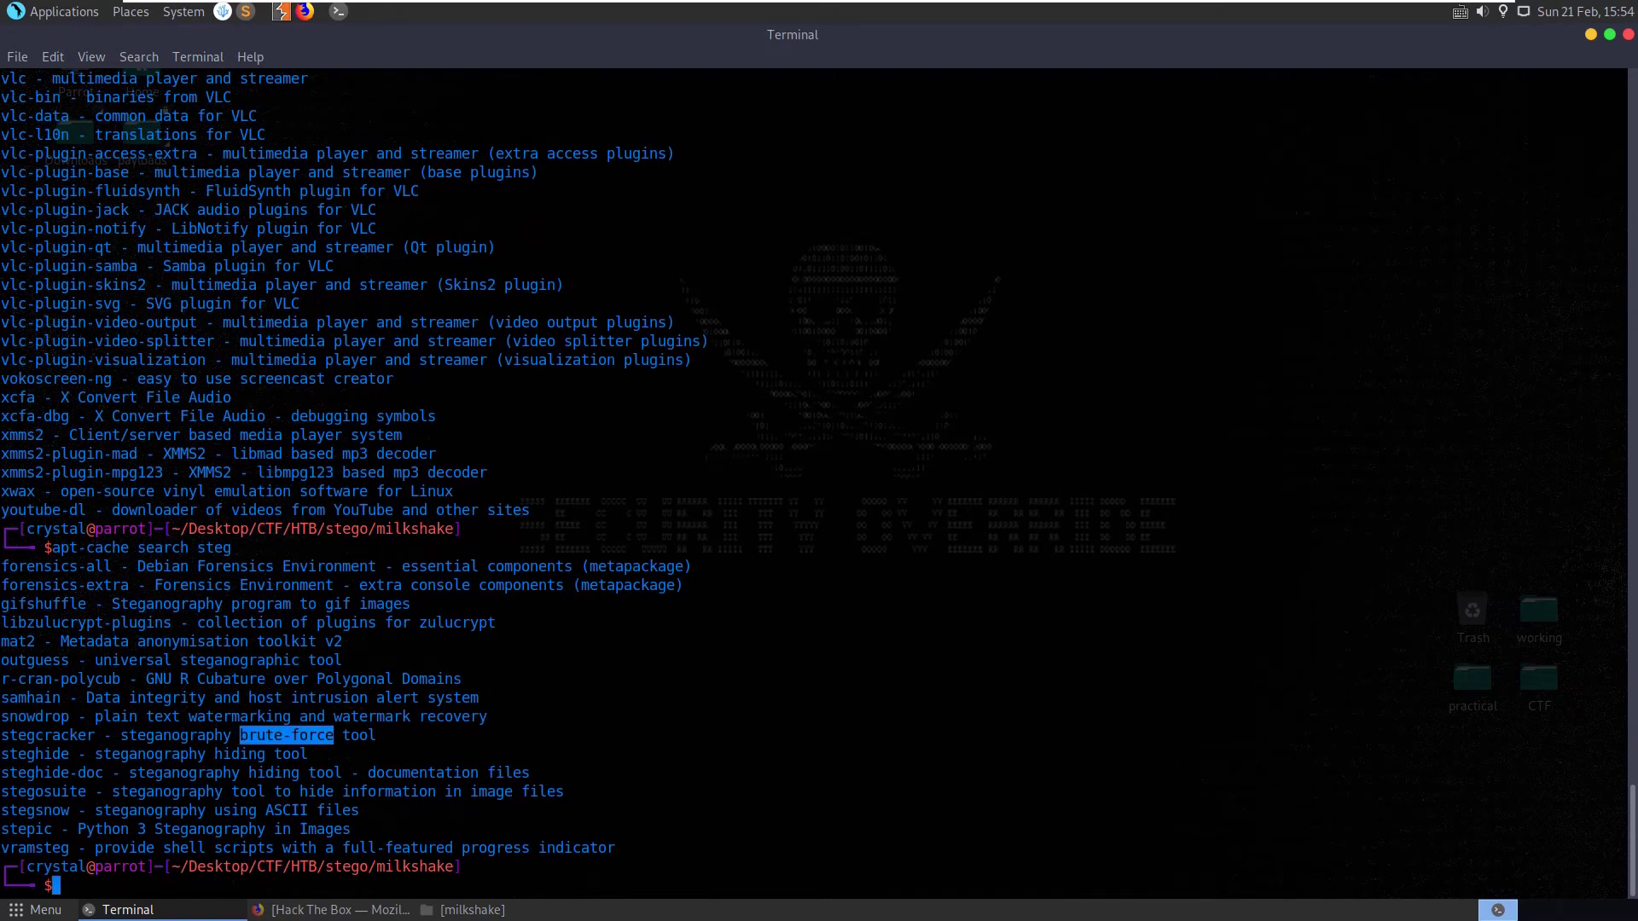
{"action": "double_click", "coordinate": [47, 735]}
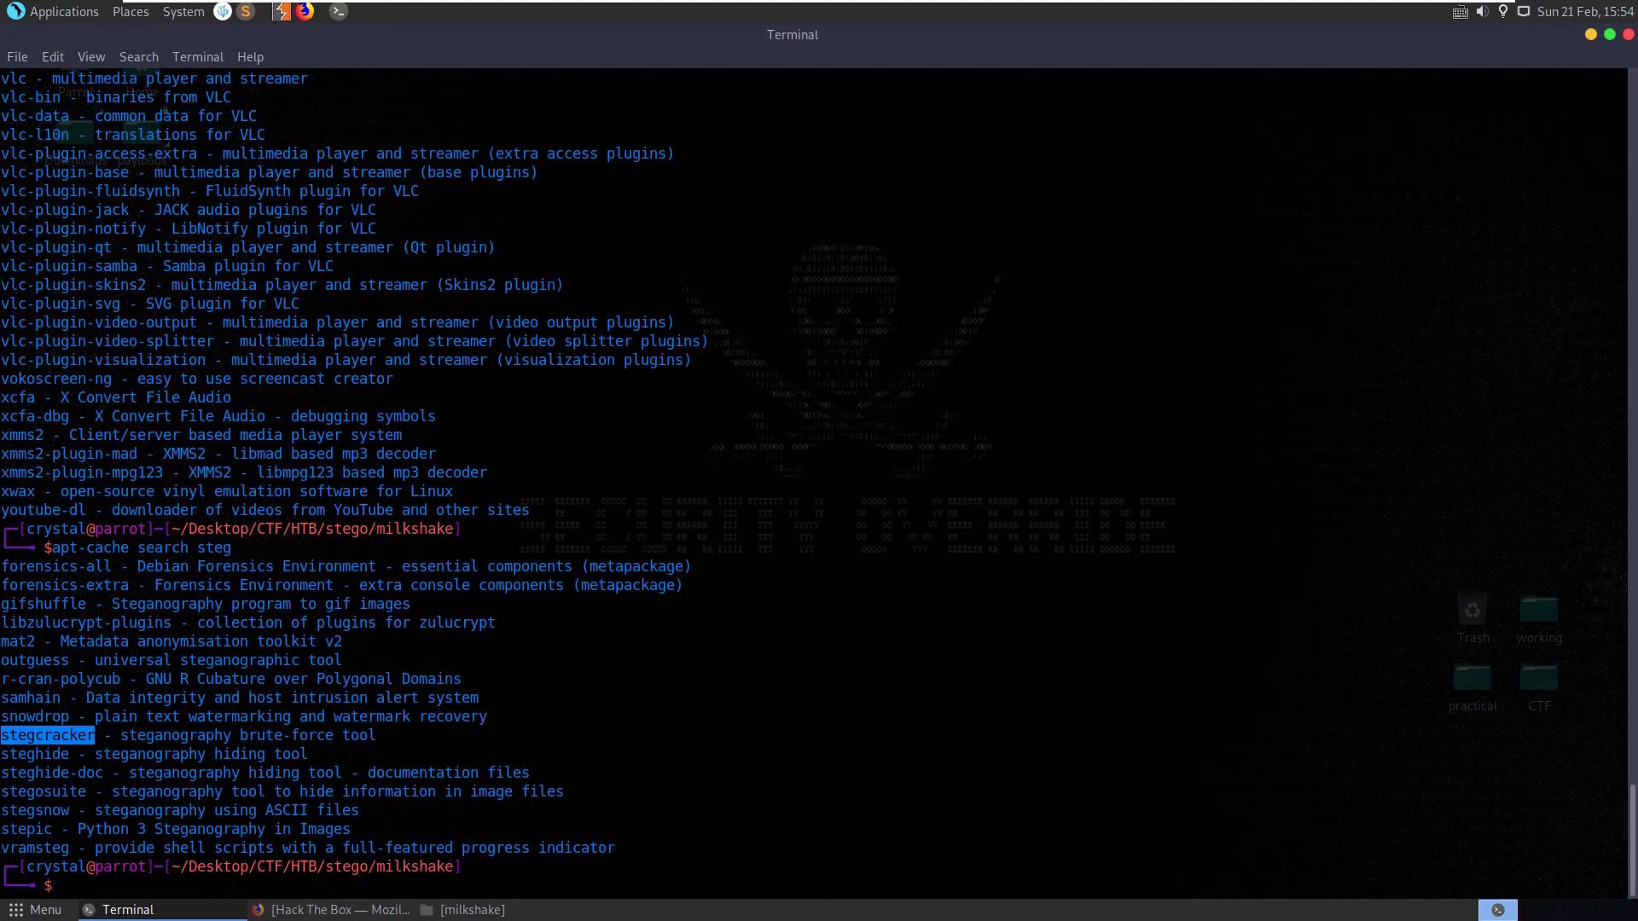
{"action": "left_click", "coordinate": [47, 734]}
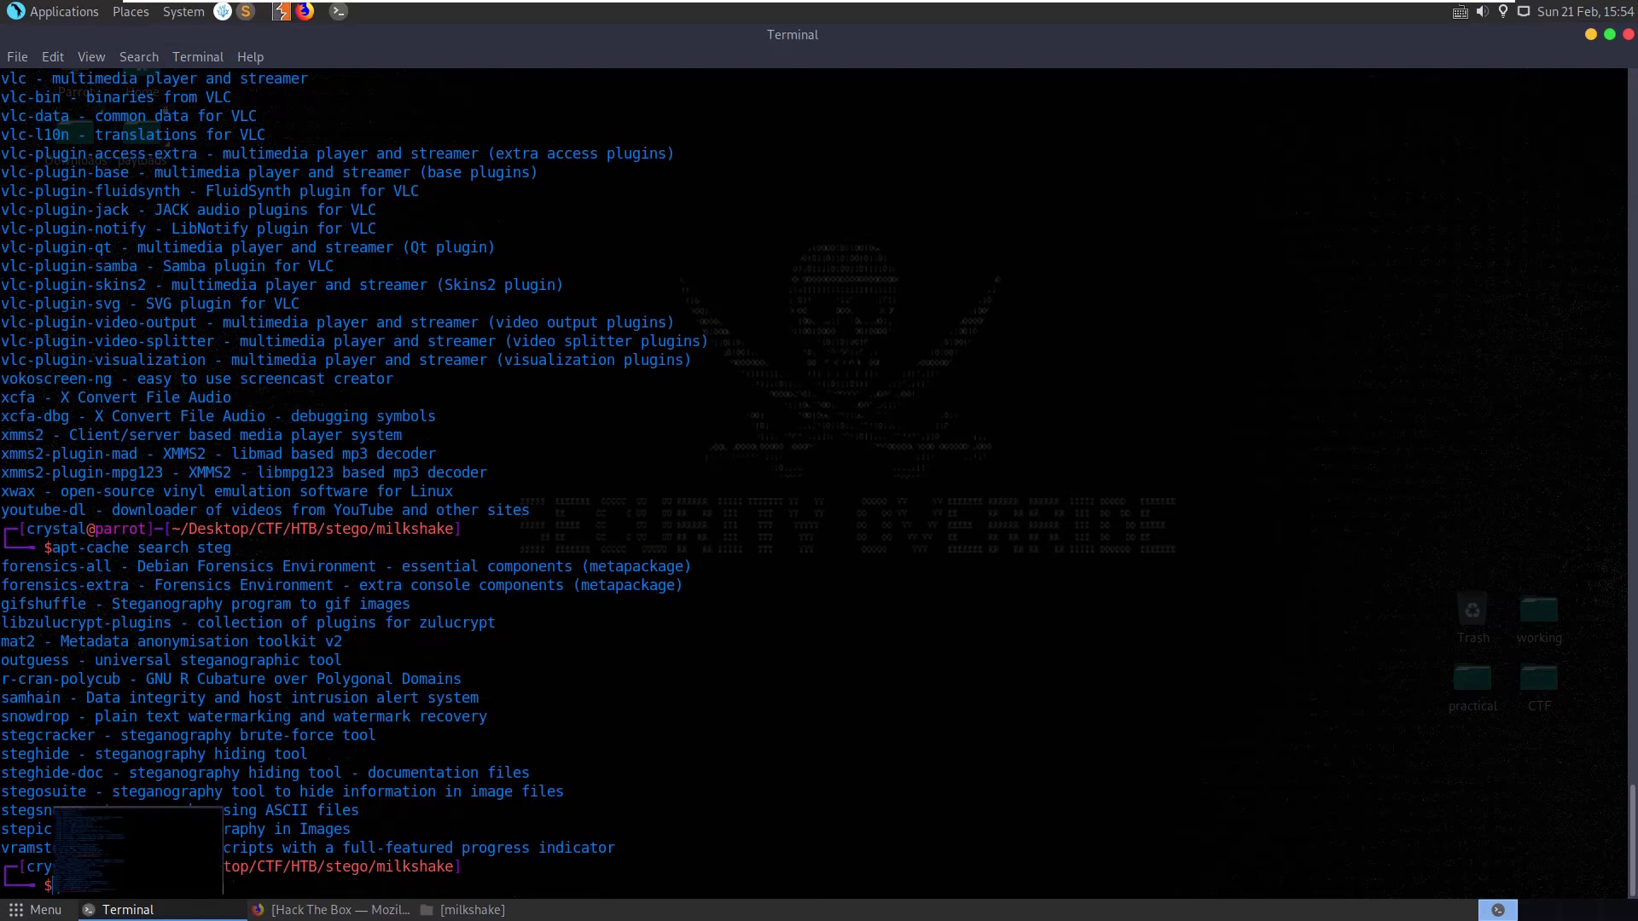
- Play Milkshake.mp3 from the milkshake folder in VLC, skip ahead to about 00:16, and close the player
{"action": "left_click", "coordinate": [136, 909]}
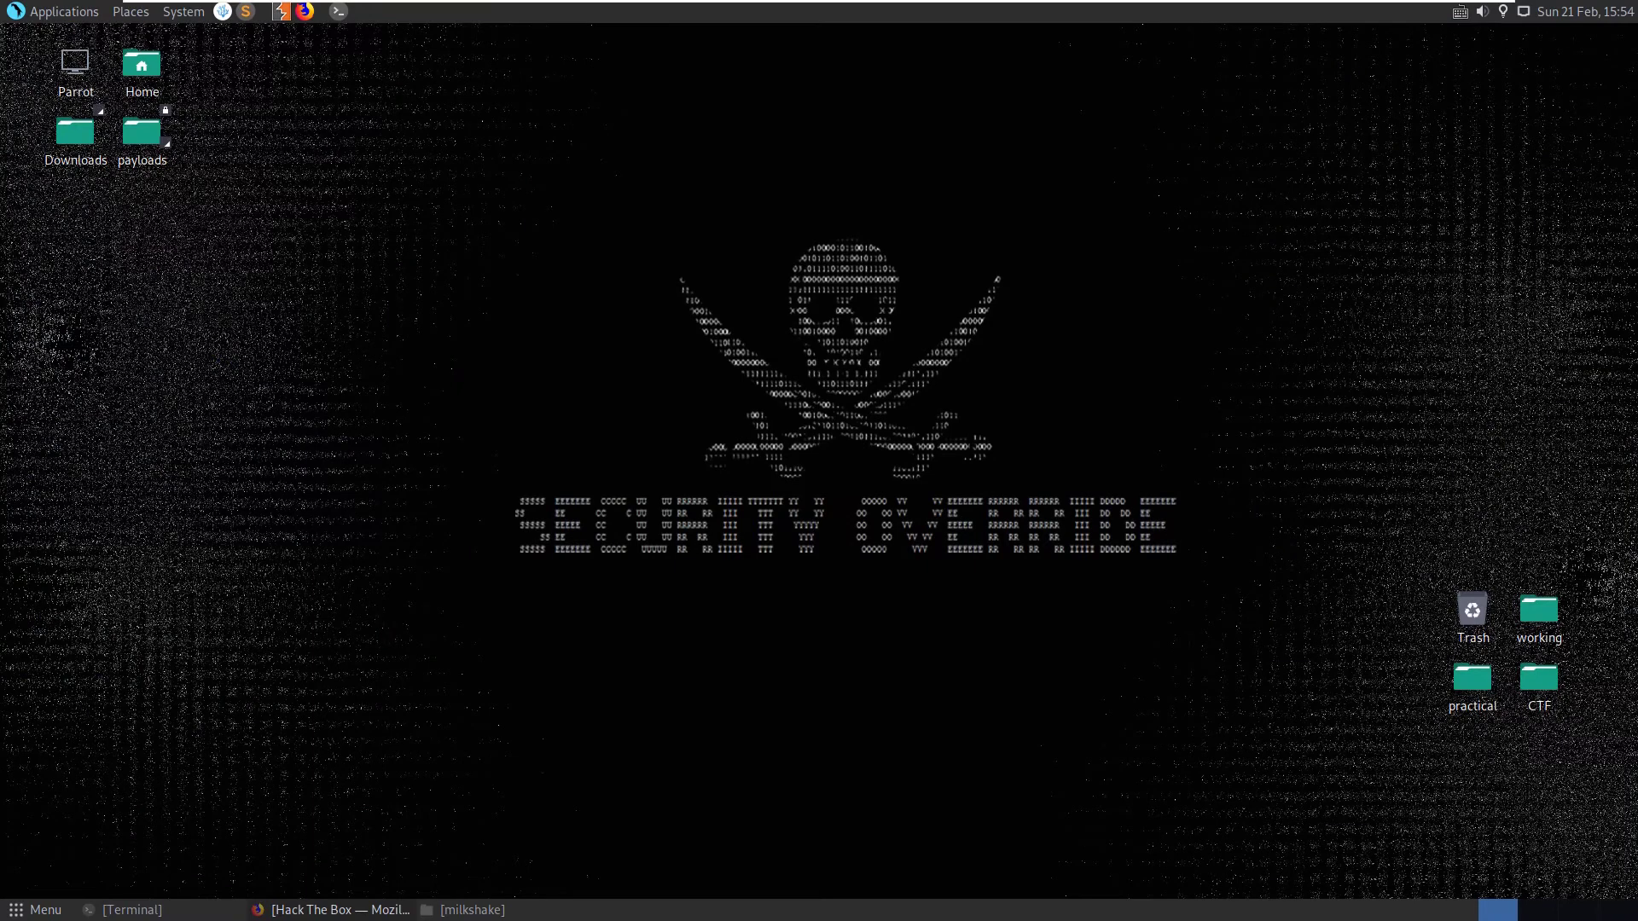
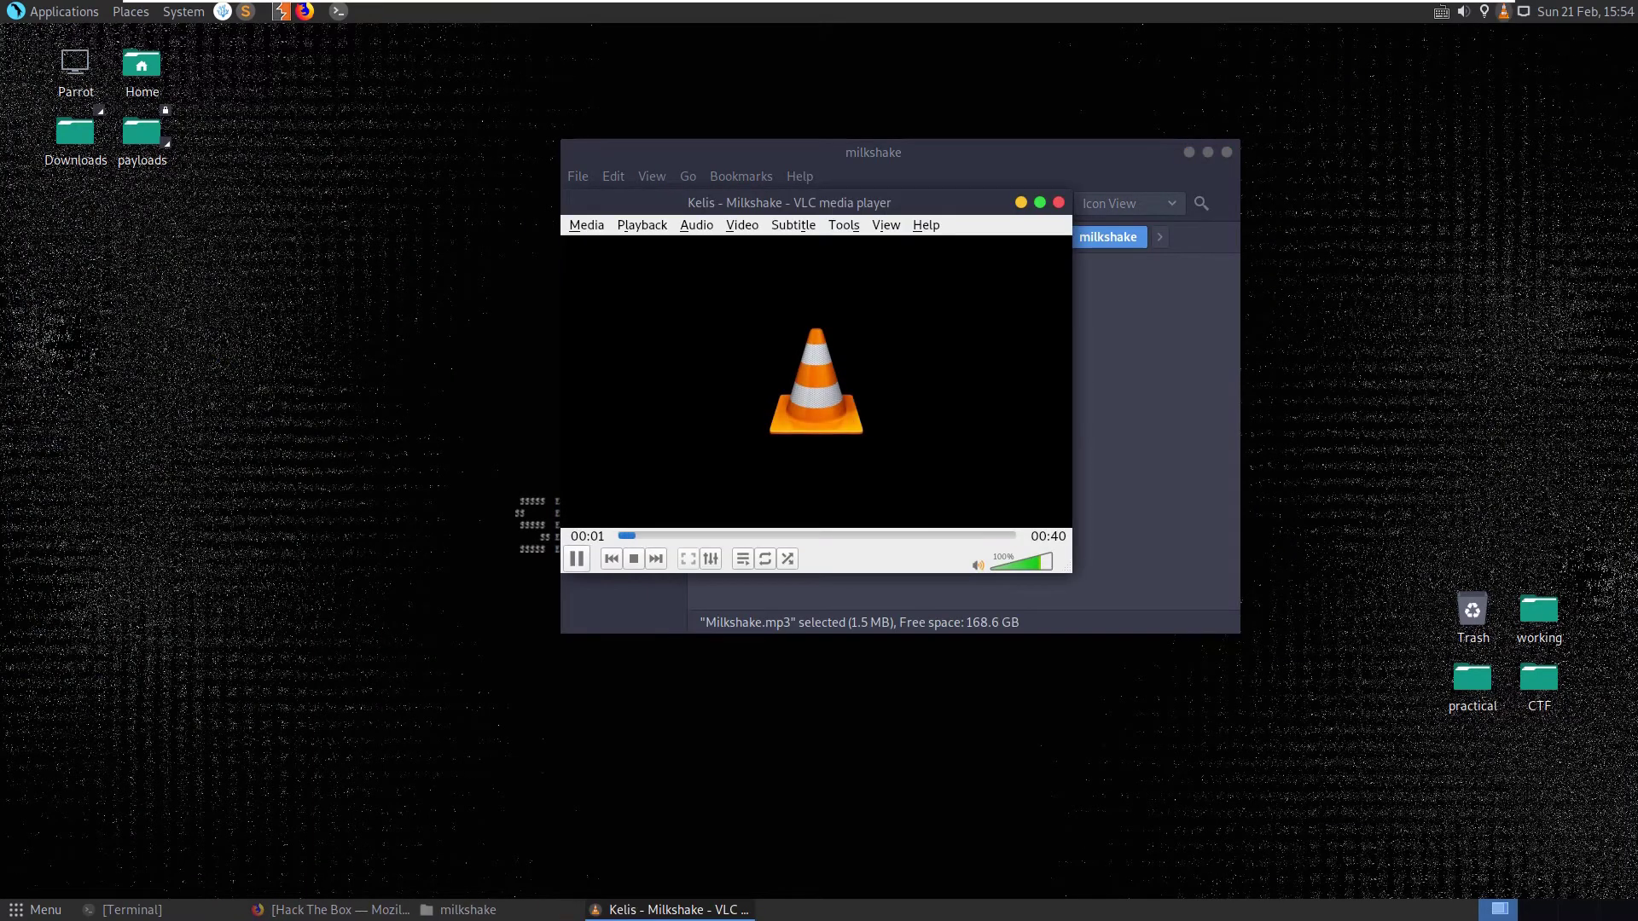
{"action": "mouse_move", "coordinate": [820, 2]}
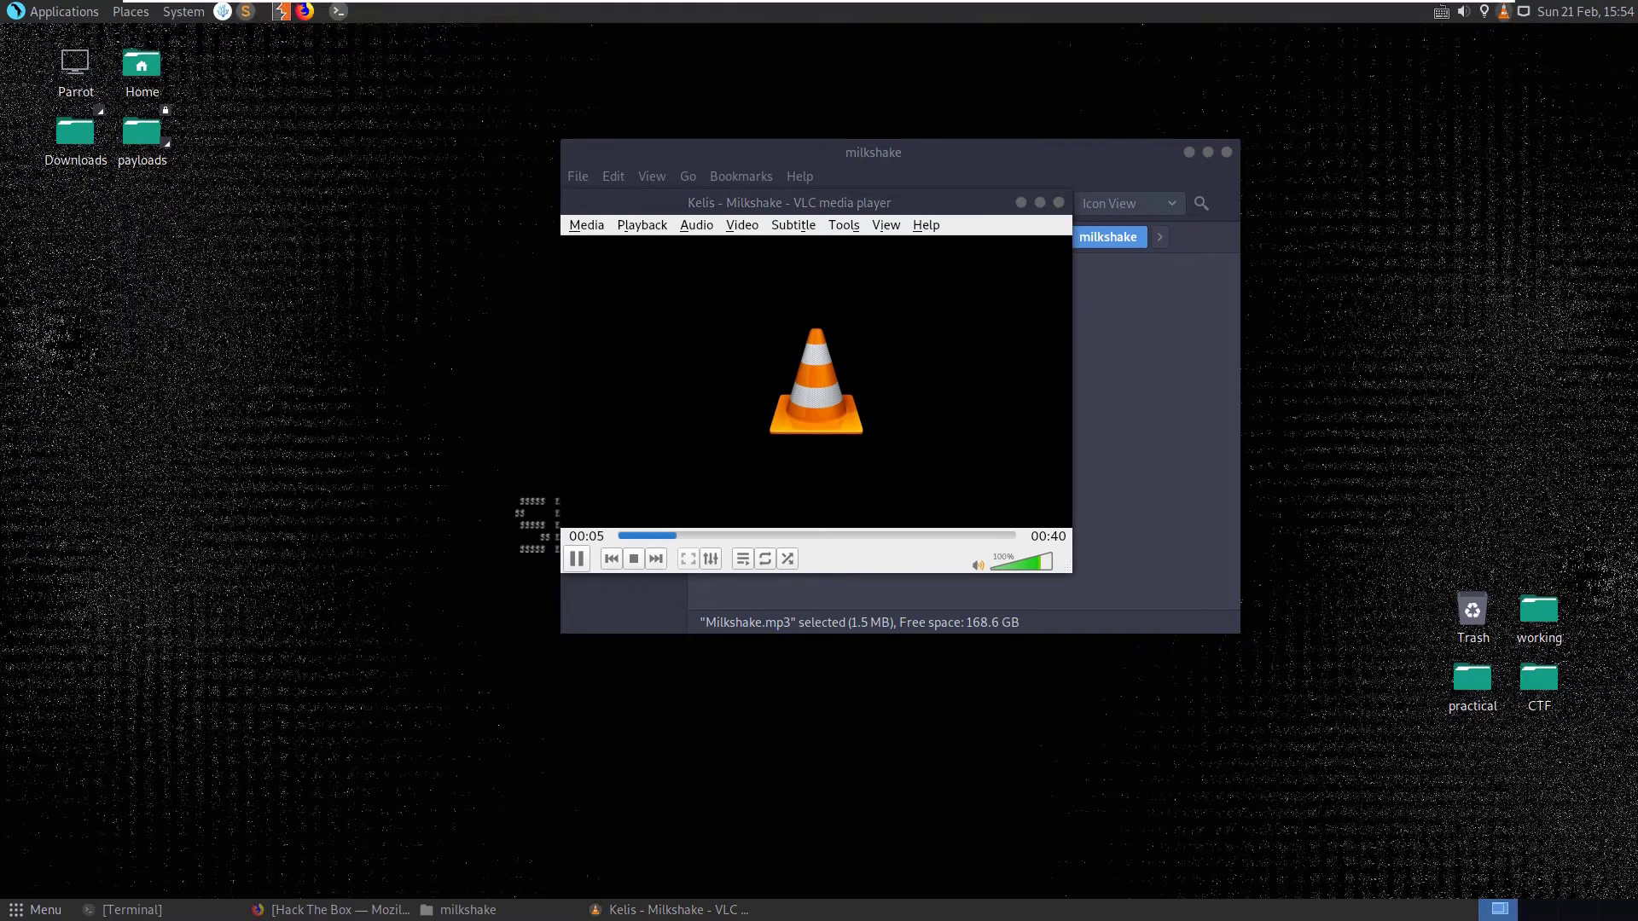
{"action": "left_click", "coordinate": [777, 535]}
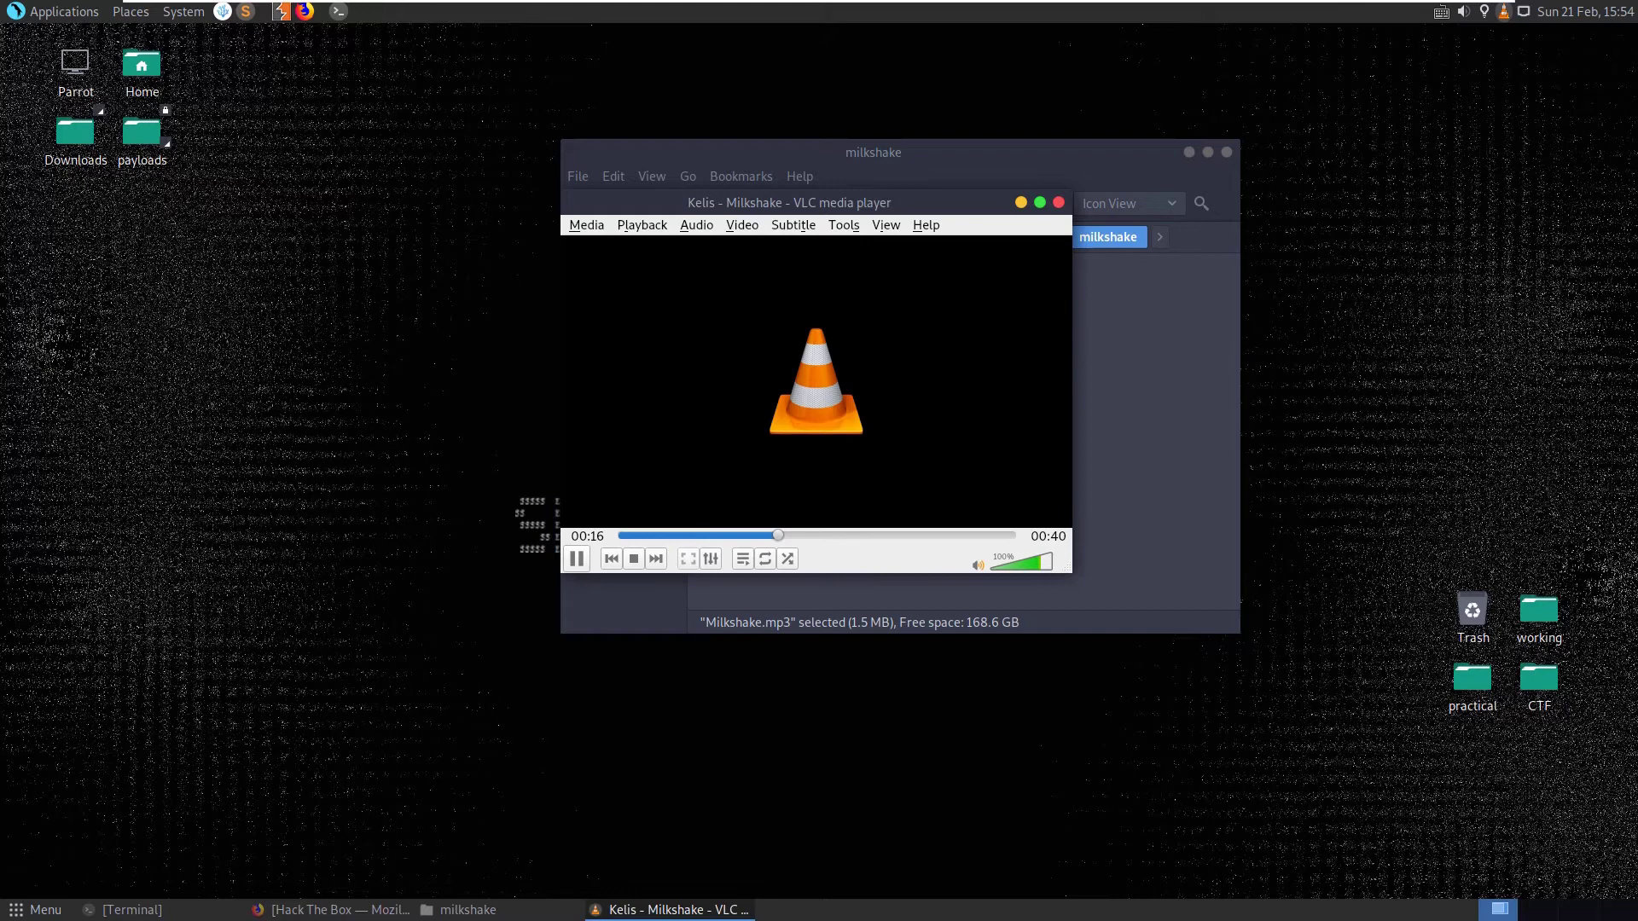
{"action": "left_click", "coordinate": [1463, 11]}
{"action": "left_click", "coordinate": [1058, 203]}
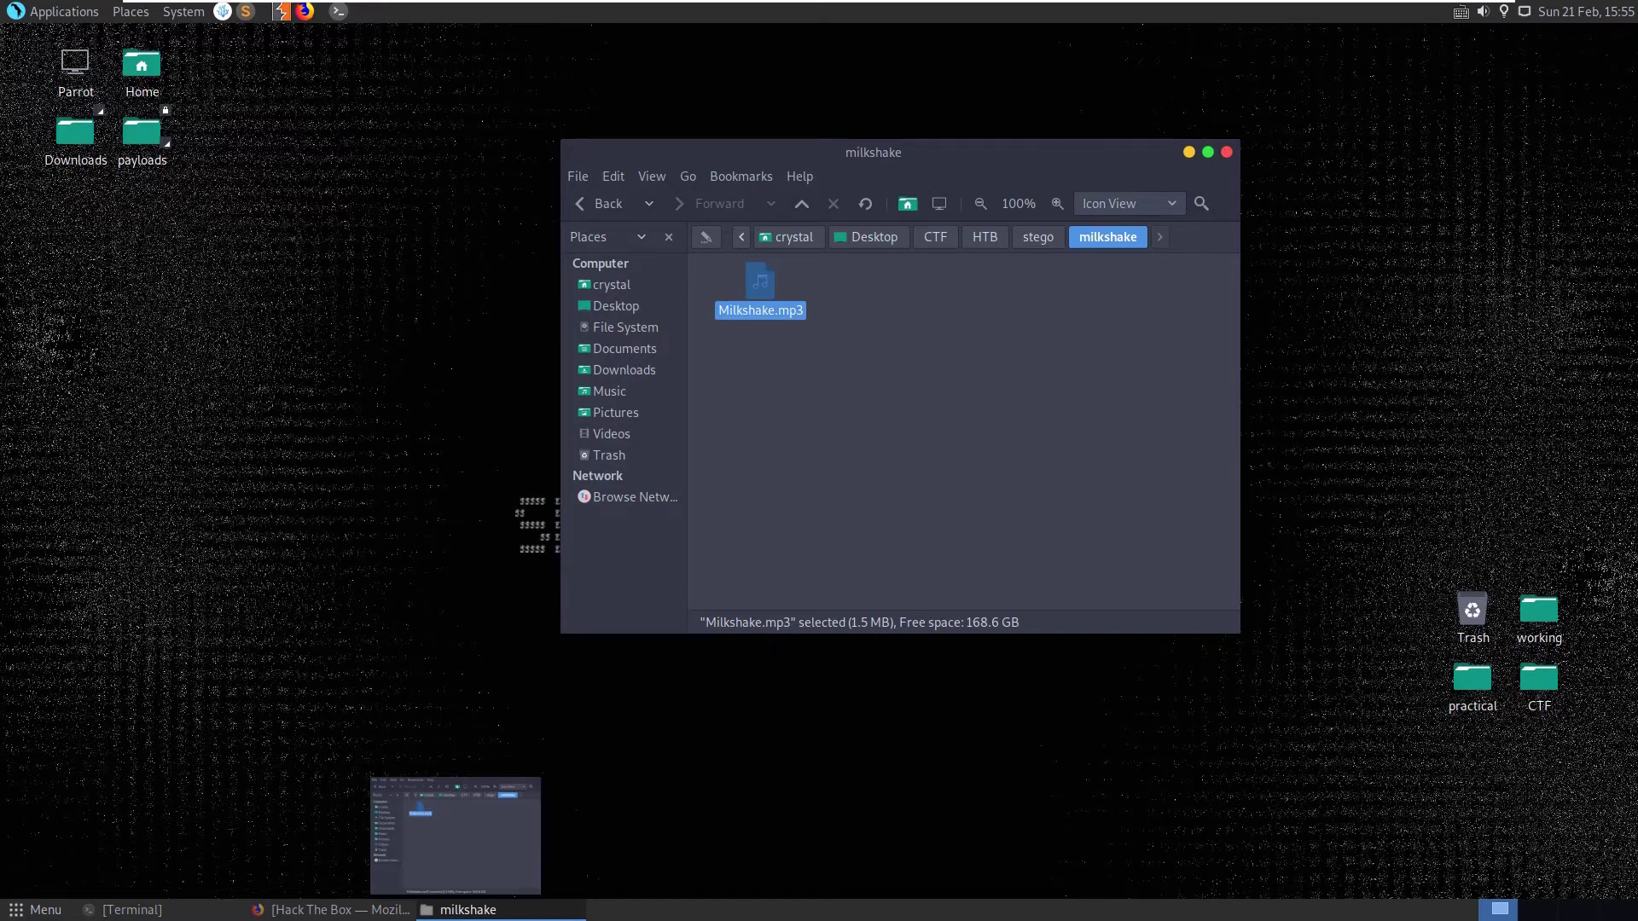
- Minimize the milkshake folder window and return to the Milkshake challenge page in Firefox
{"action": "left_click", "coordinate": [456, 910]}
{"action": "left_click", "coordinate": [332, 910]}
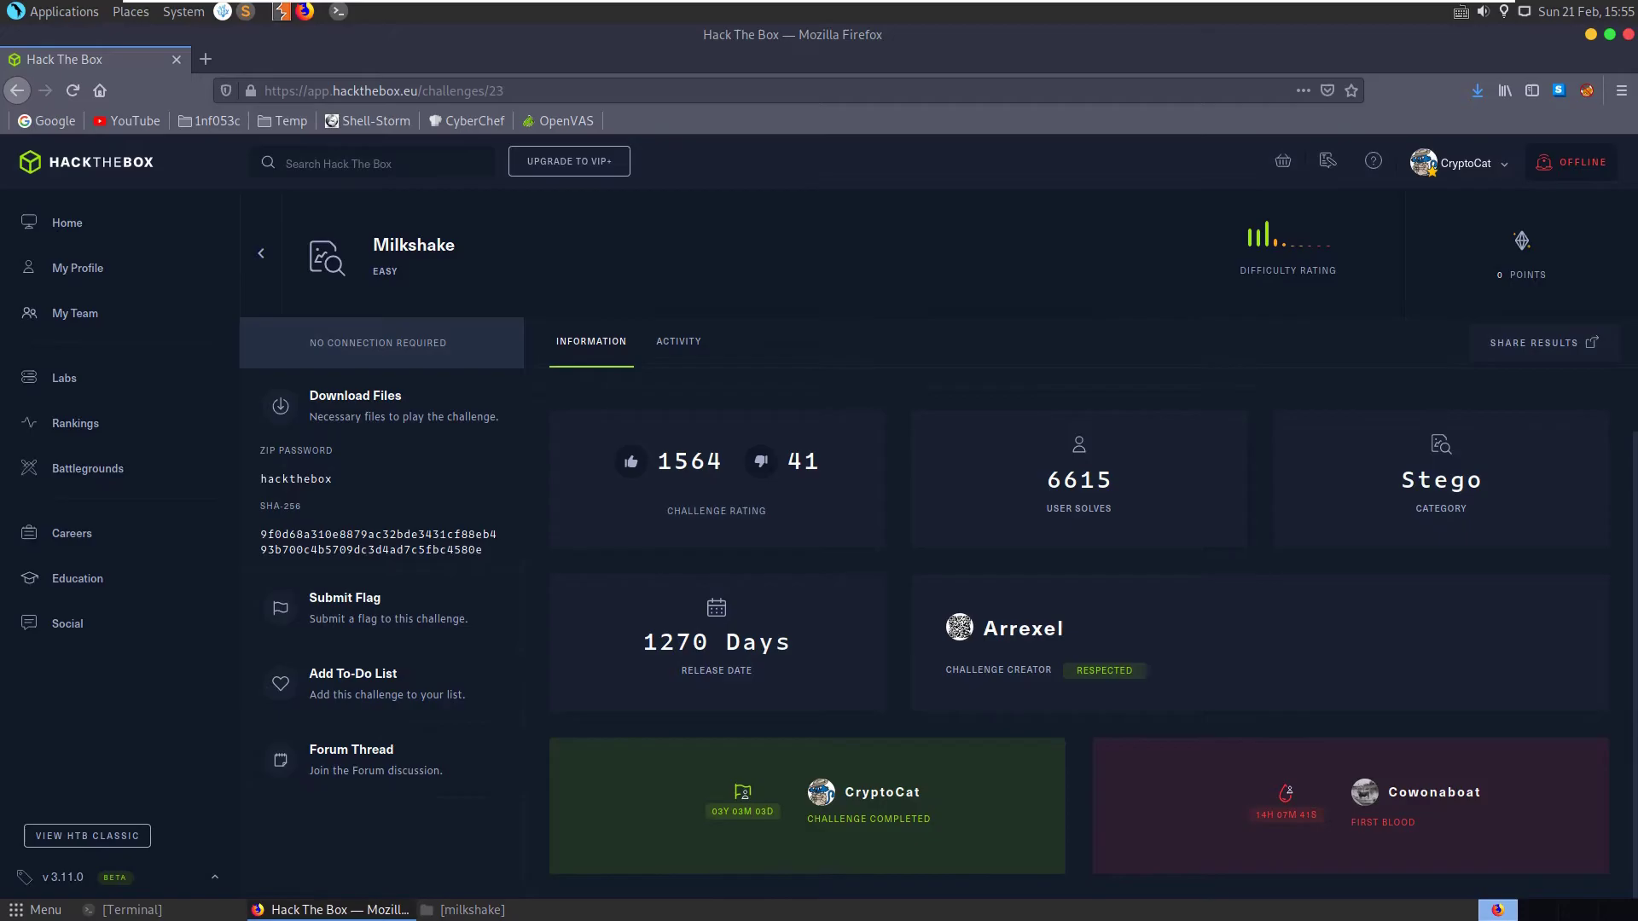
- Switch to the terminal and examine the steganography packages listed by the apt cache search
{"action": "left_click", "coordinate": [332, 910]}
{"action": "left_click", "coordinate": [128, 910]}
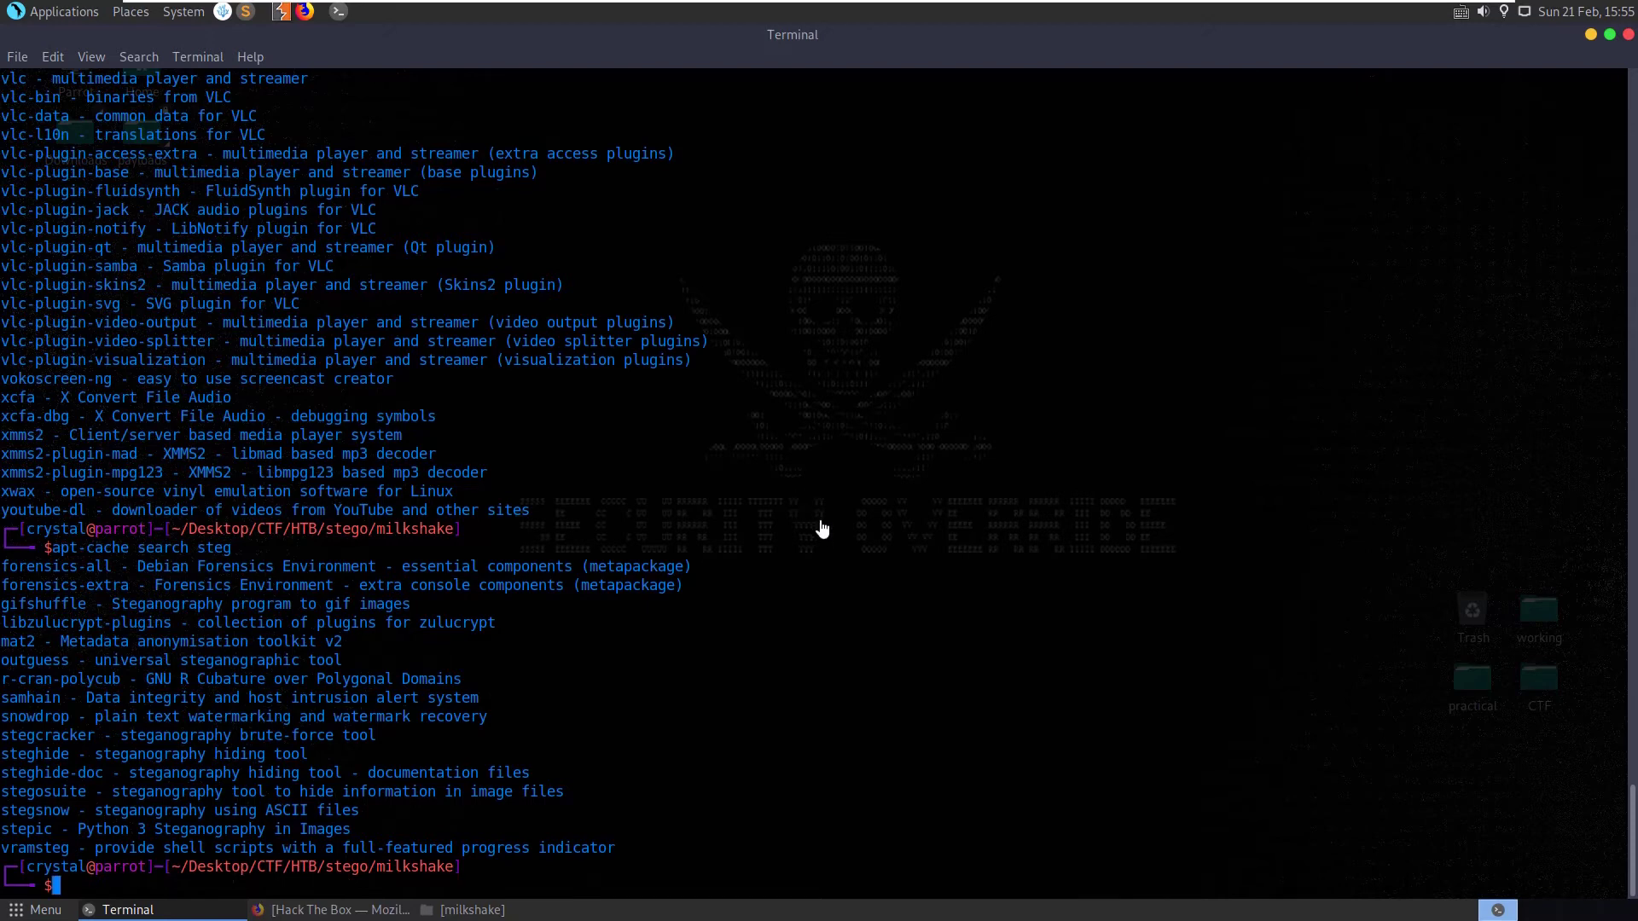
{"action": "left_click_drag", "start_coordinate": [423, 697], "coordinate": [211, 688]}
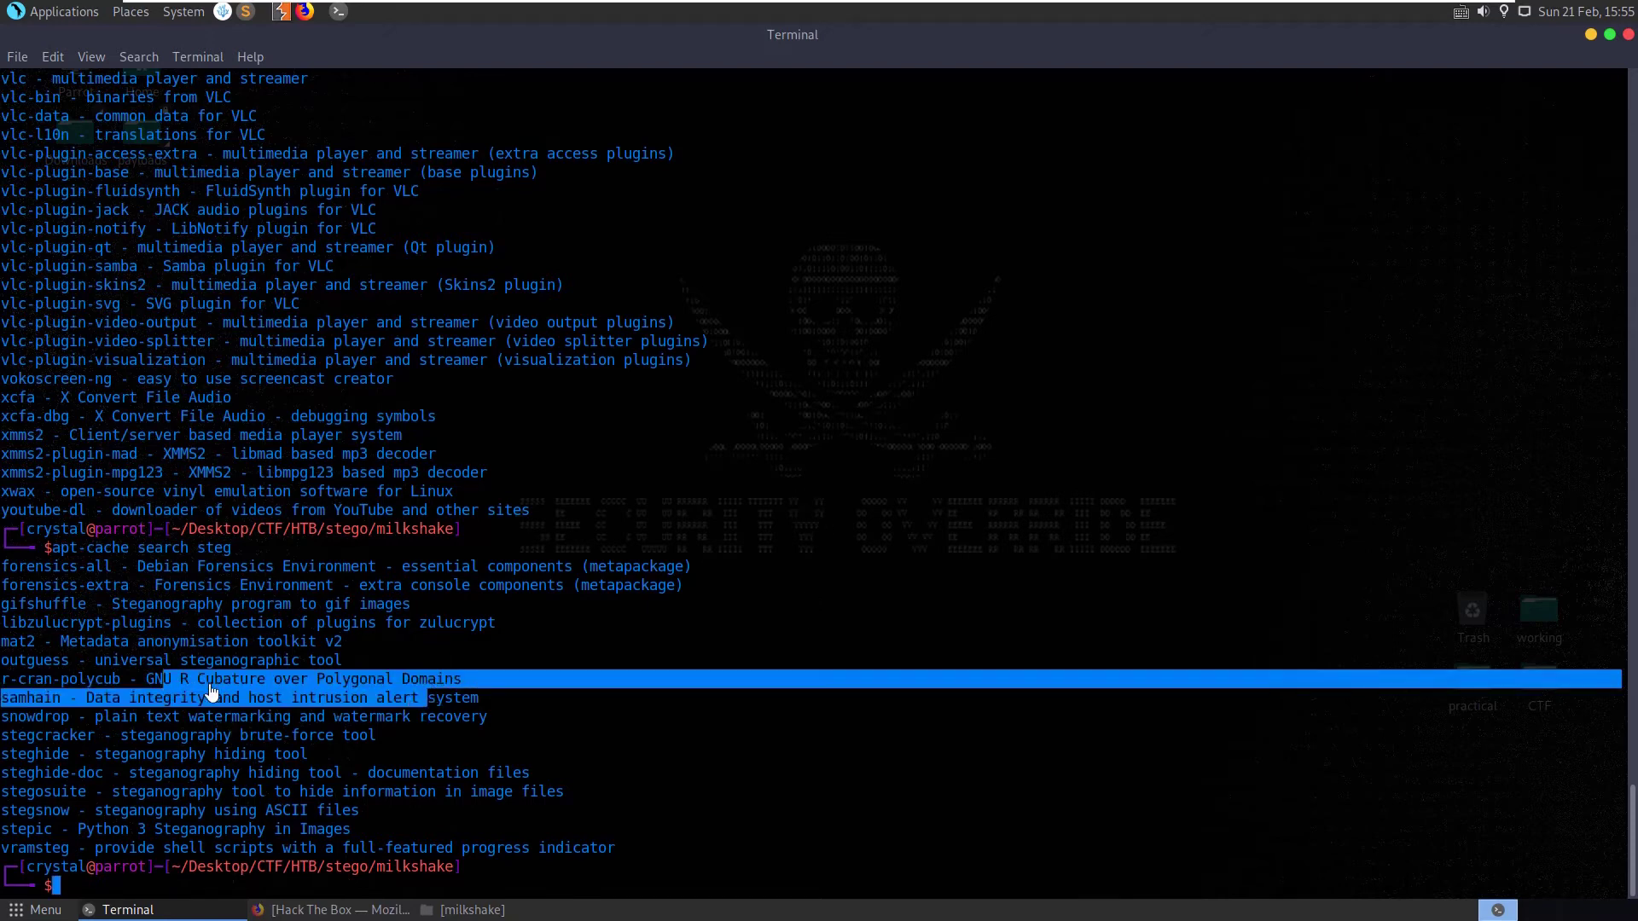
{"action": "left_click", "coordinate": [487, 708]}
{"action": "mouse_move", "coordinate": [92, 909]}
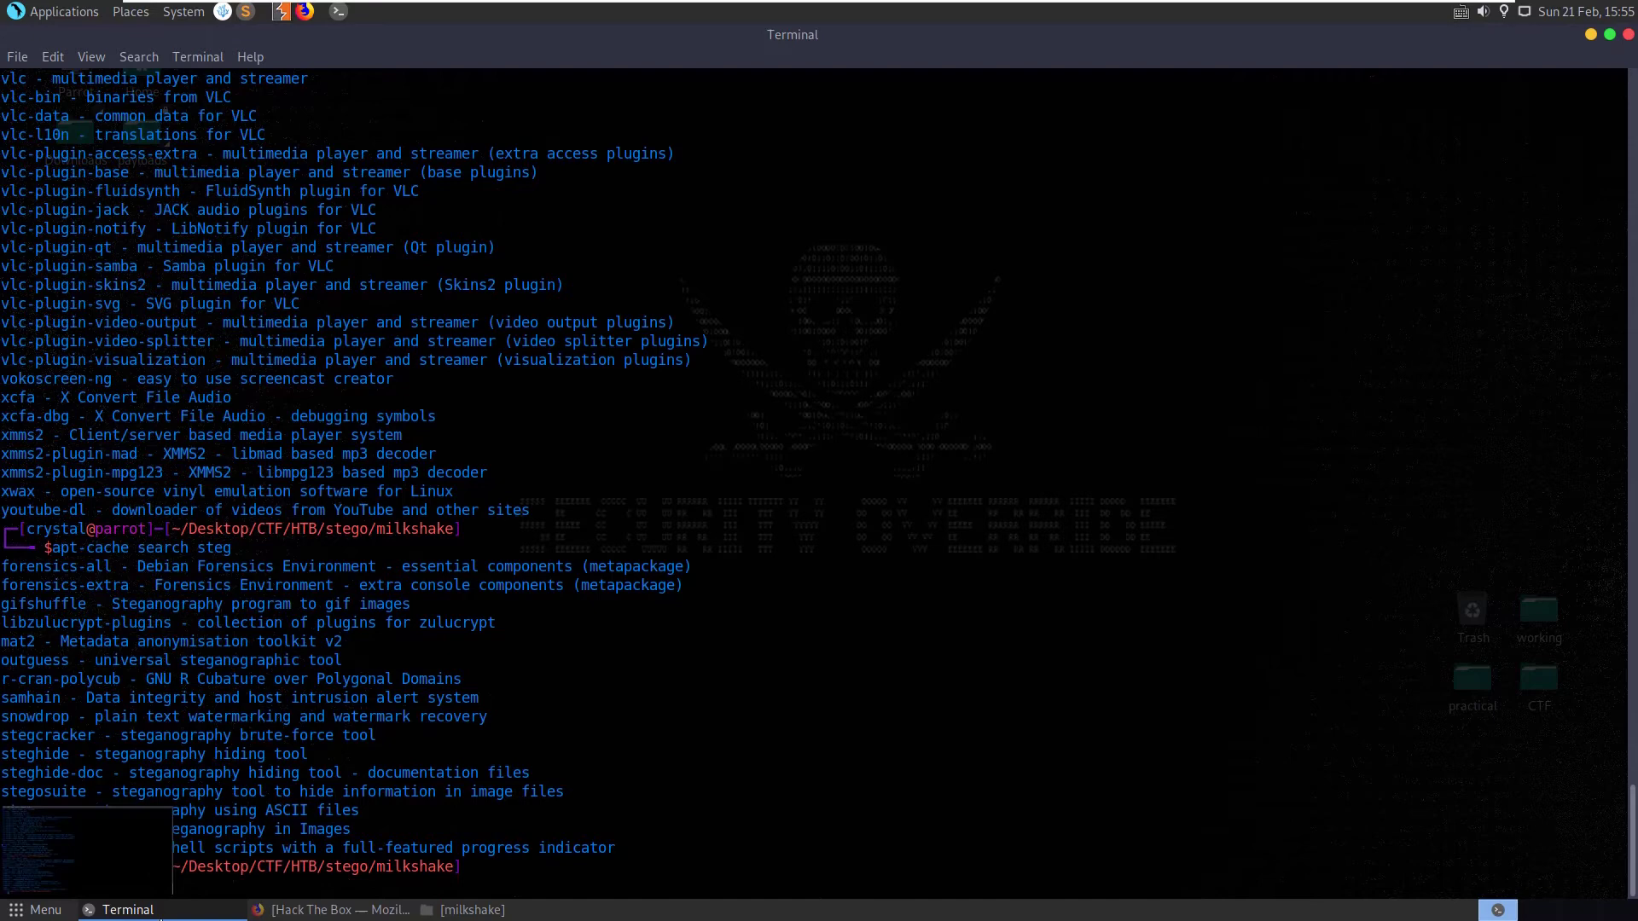
{"action": "left_click", "coordinate": [160, 916]}
- Switch to Firefox and search Google for "audio stego" in a new tab
{"action": "left_click", "coordinate": [322, 916]}
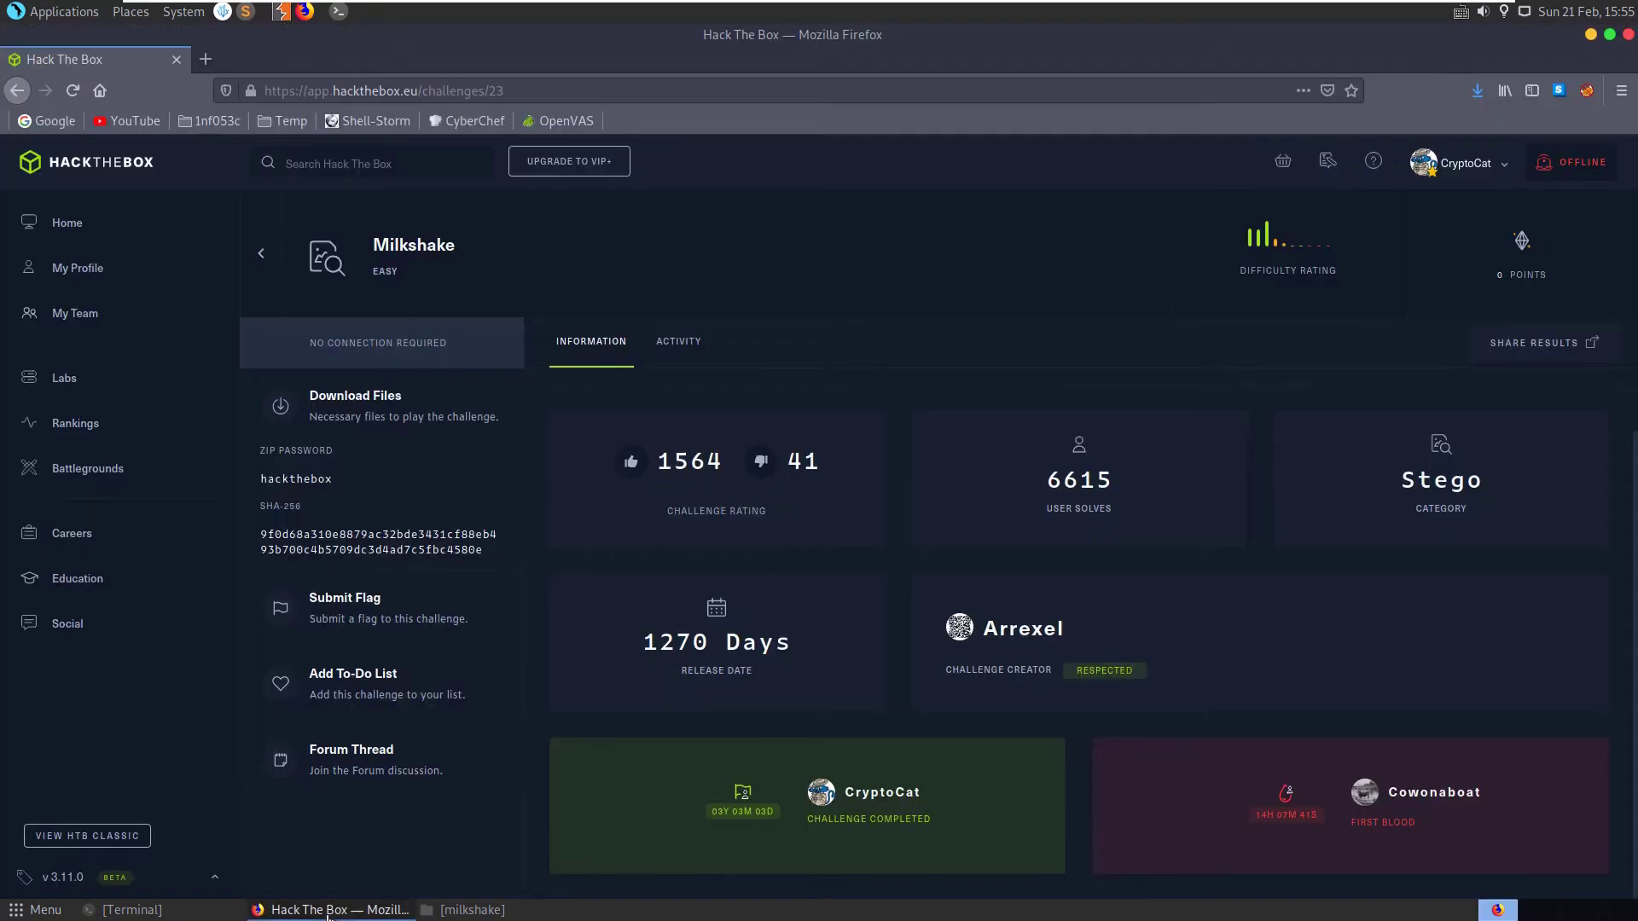
{"action": "left_click", "coordinate": [204, 60]}
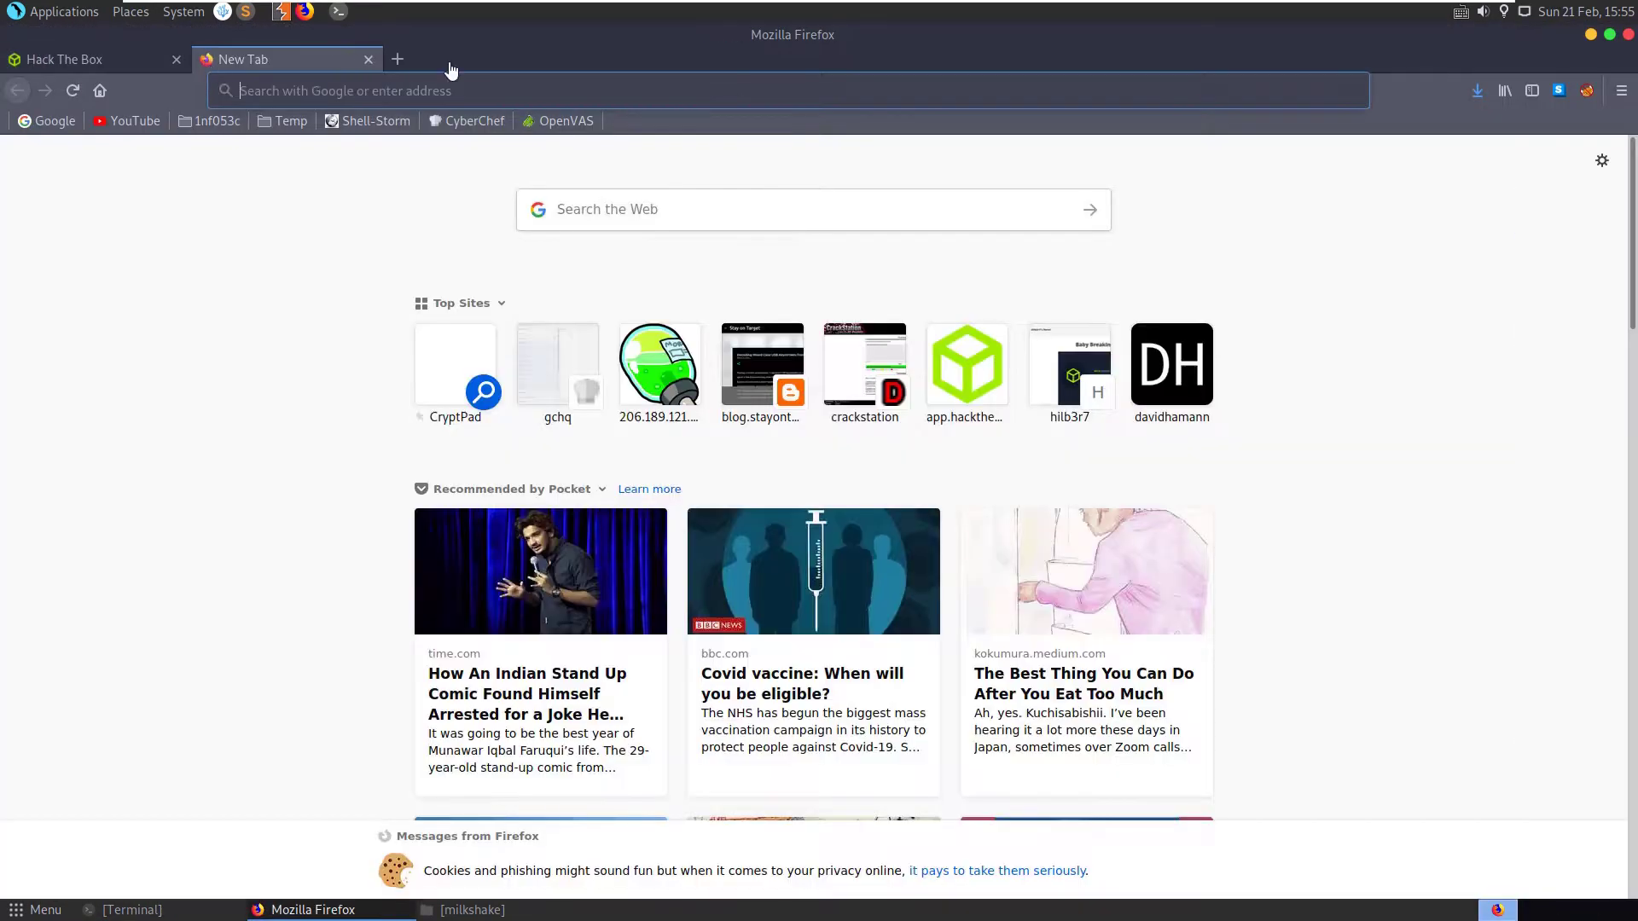
{"action": "left_click", "coordinate": [813, 210]}
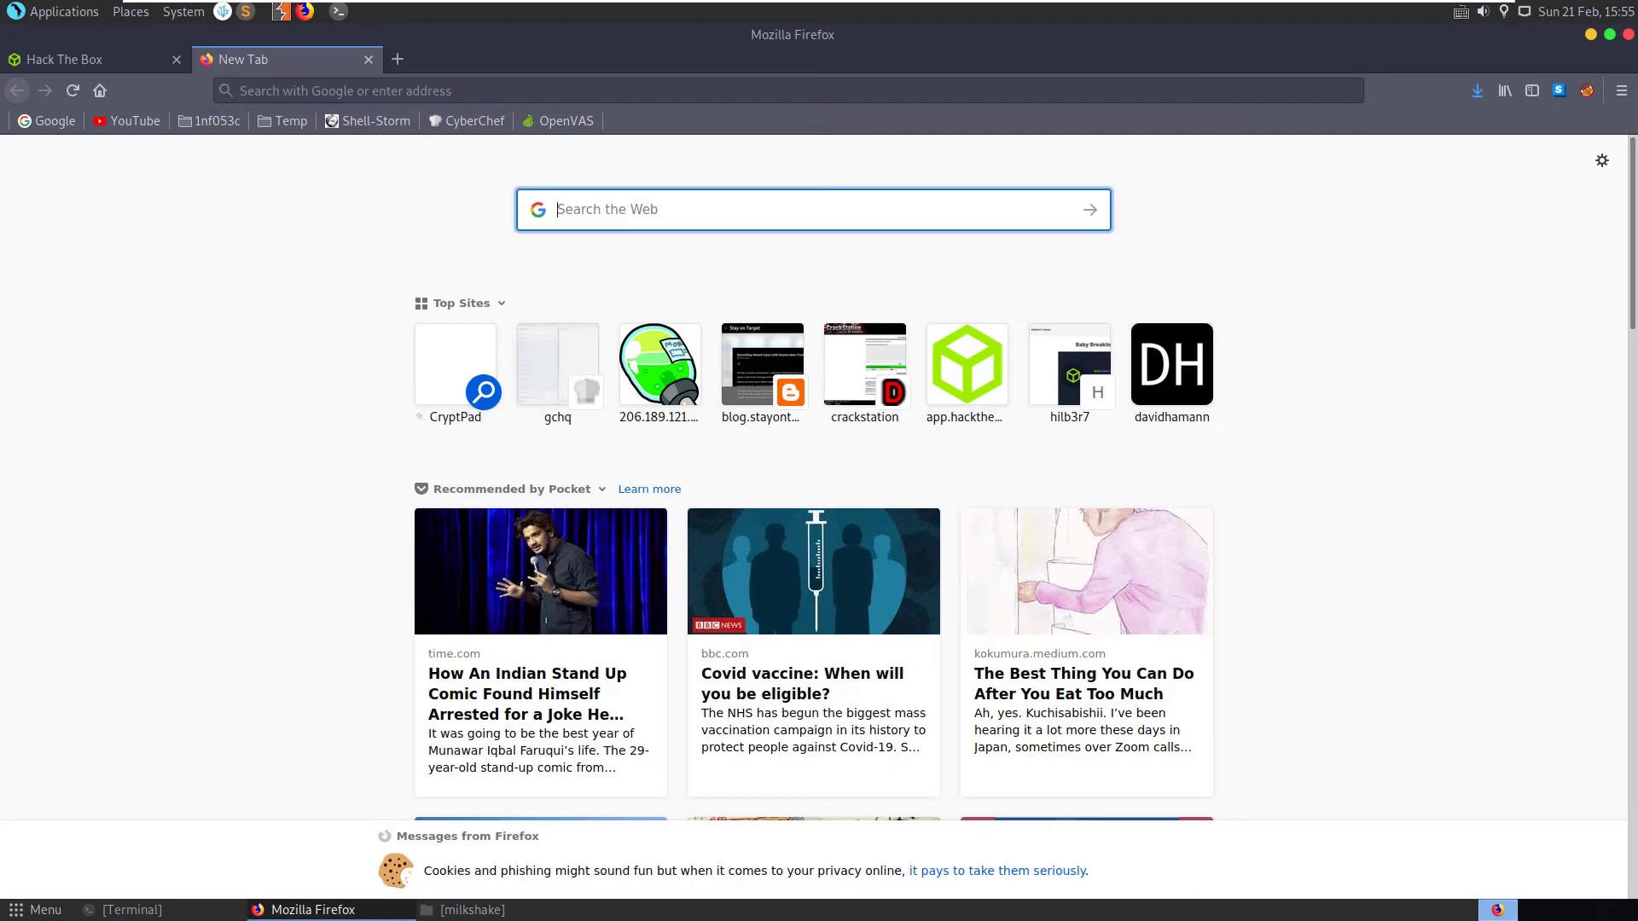
{"action": "type", "text": "audio stego"}
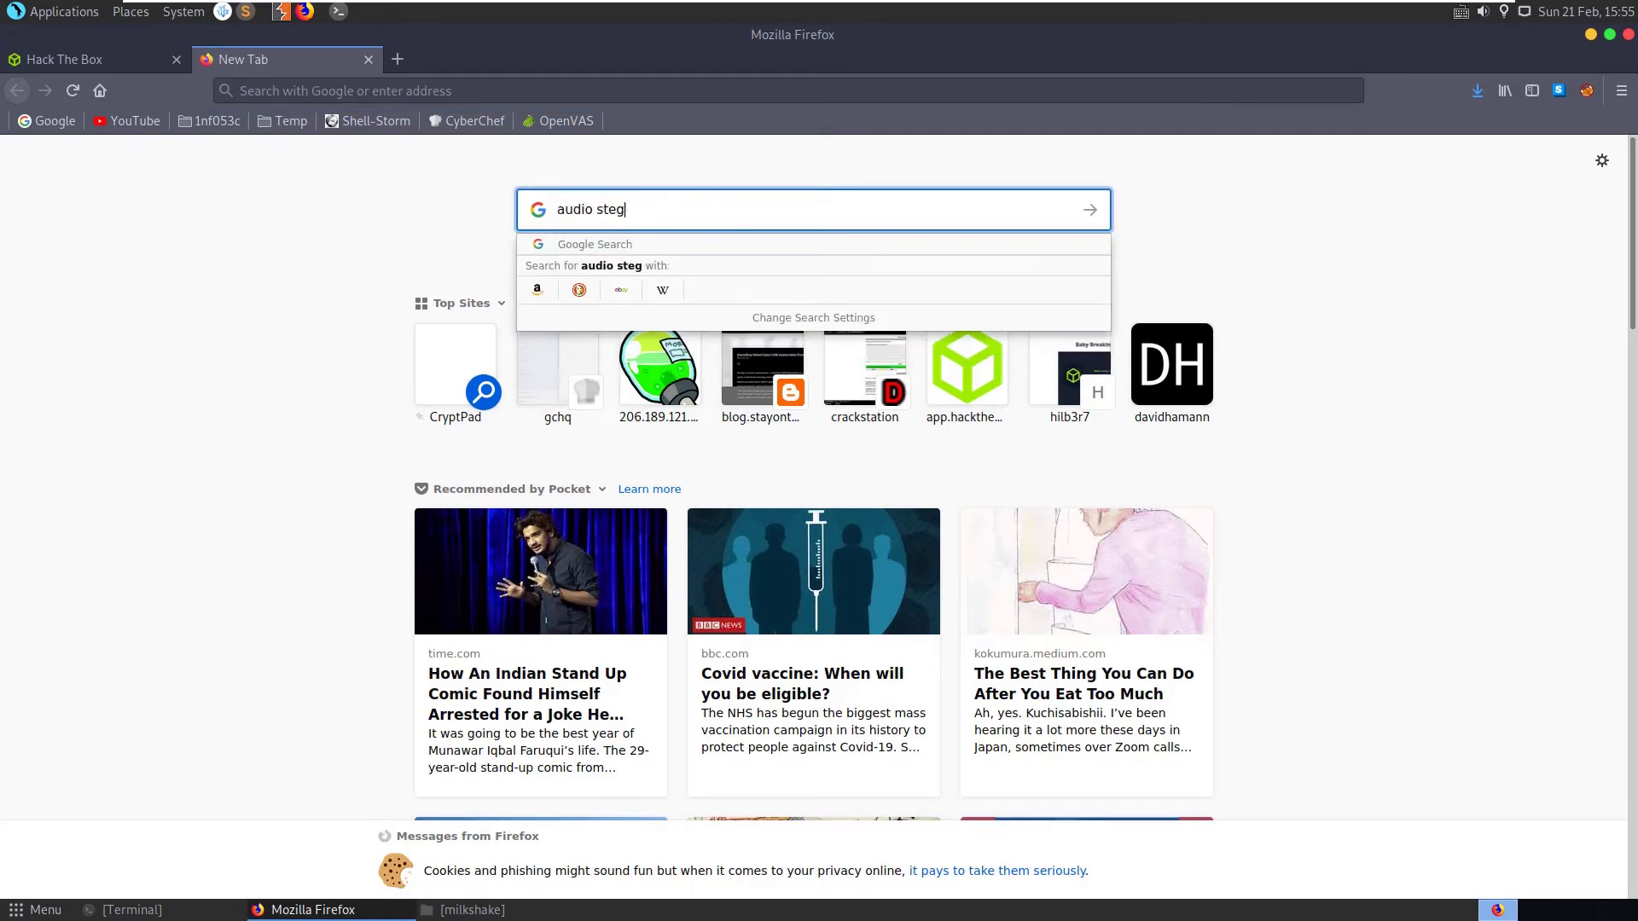
{"action": "key", "text": "Return"}
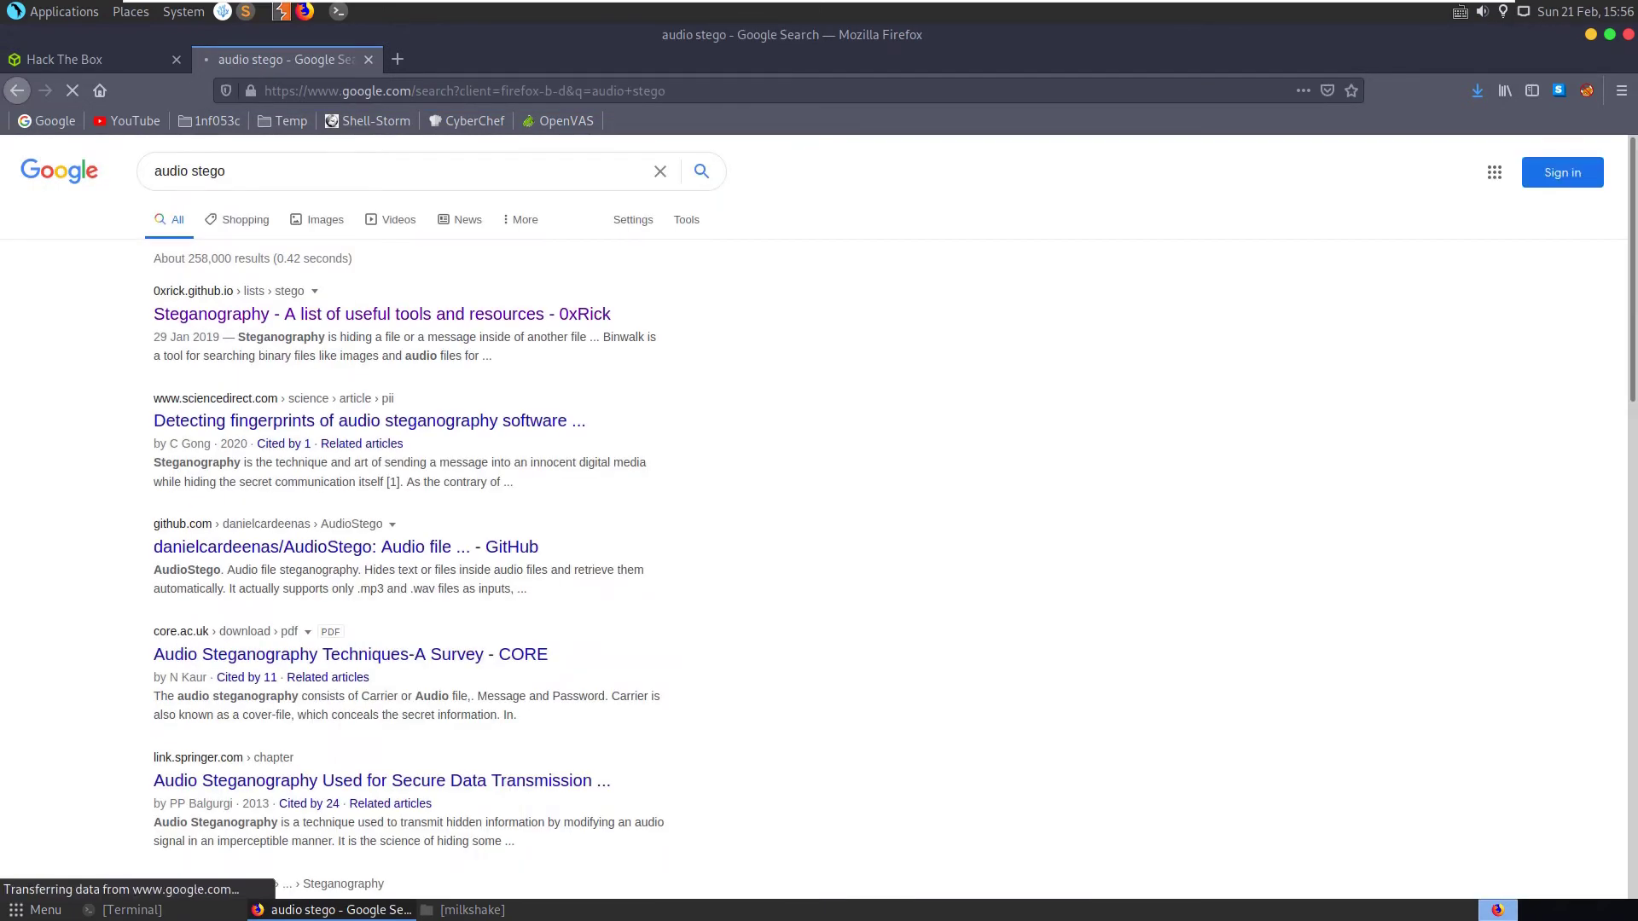
- Open 0xRick's steganography tools list from the search results and find the mentions of "audio" on the page
{"action": "middle_click", "coordinate": [383, 314]}
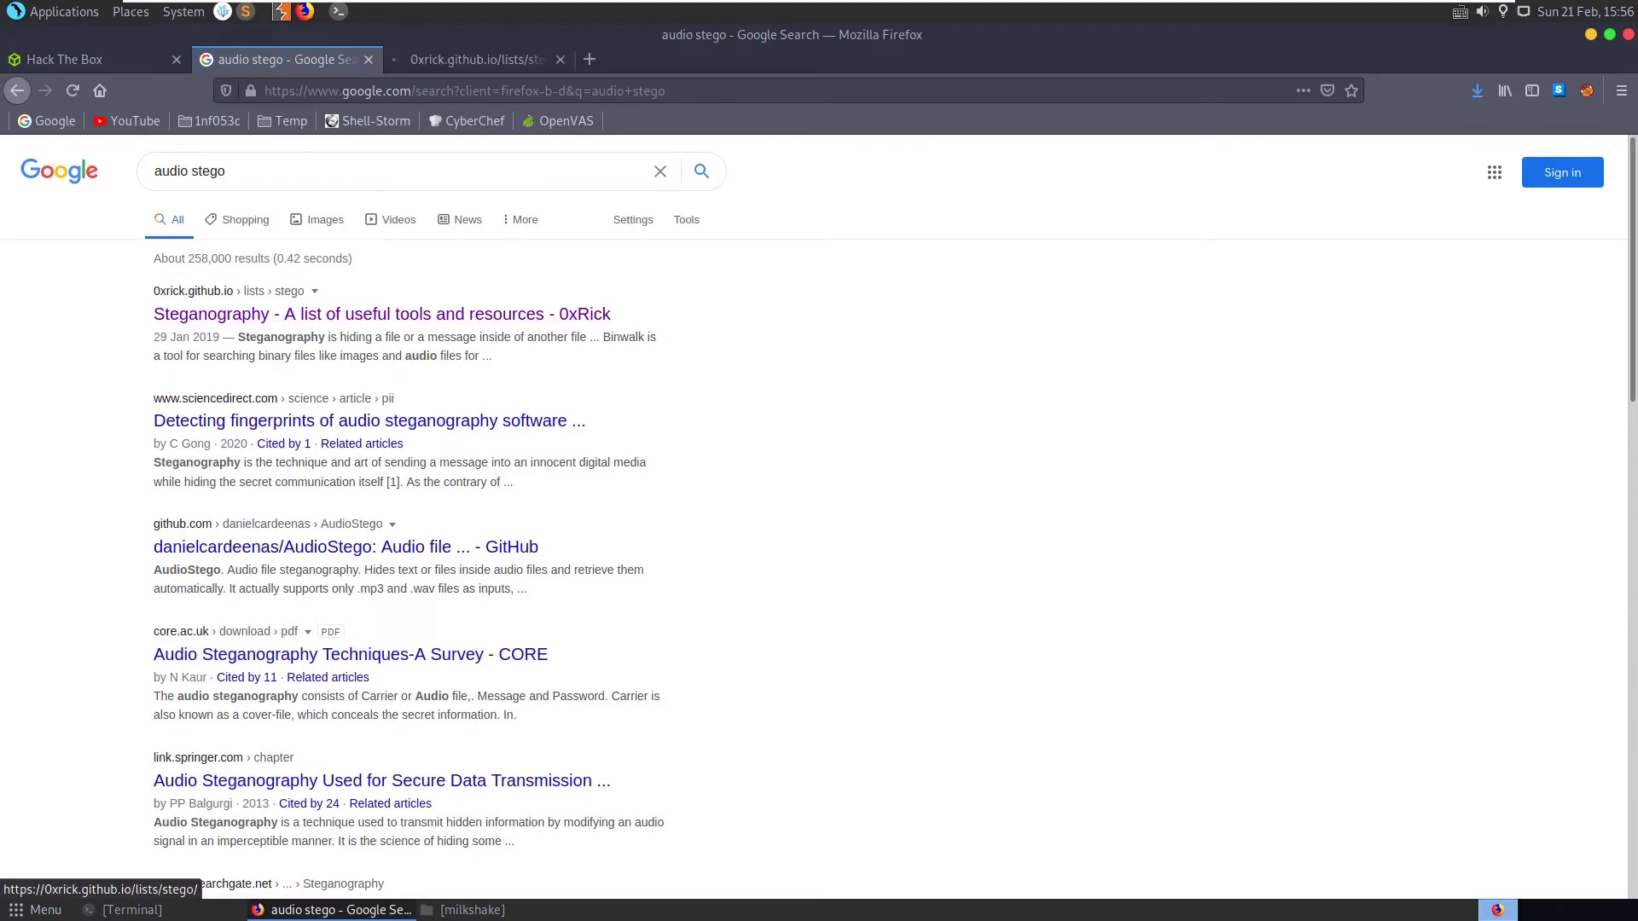
{"action": "left_click", "coordinate": [478, 59]}
{"action": "scroll", "coordinate": [802, 512], "scroll_direction": "down", "scroll_amount": 6}
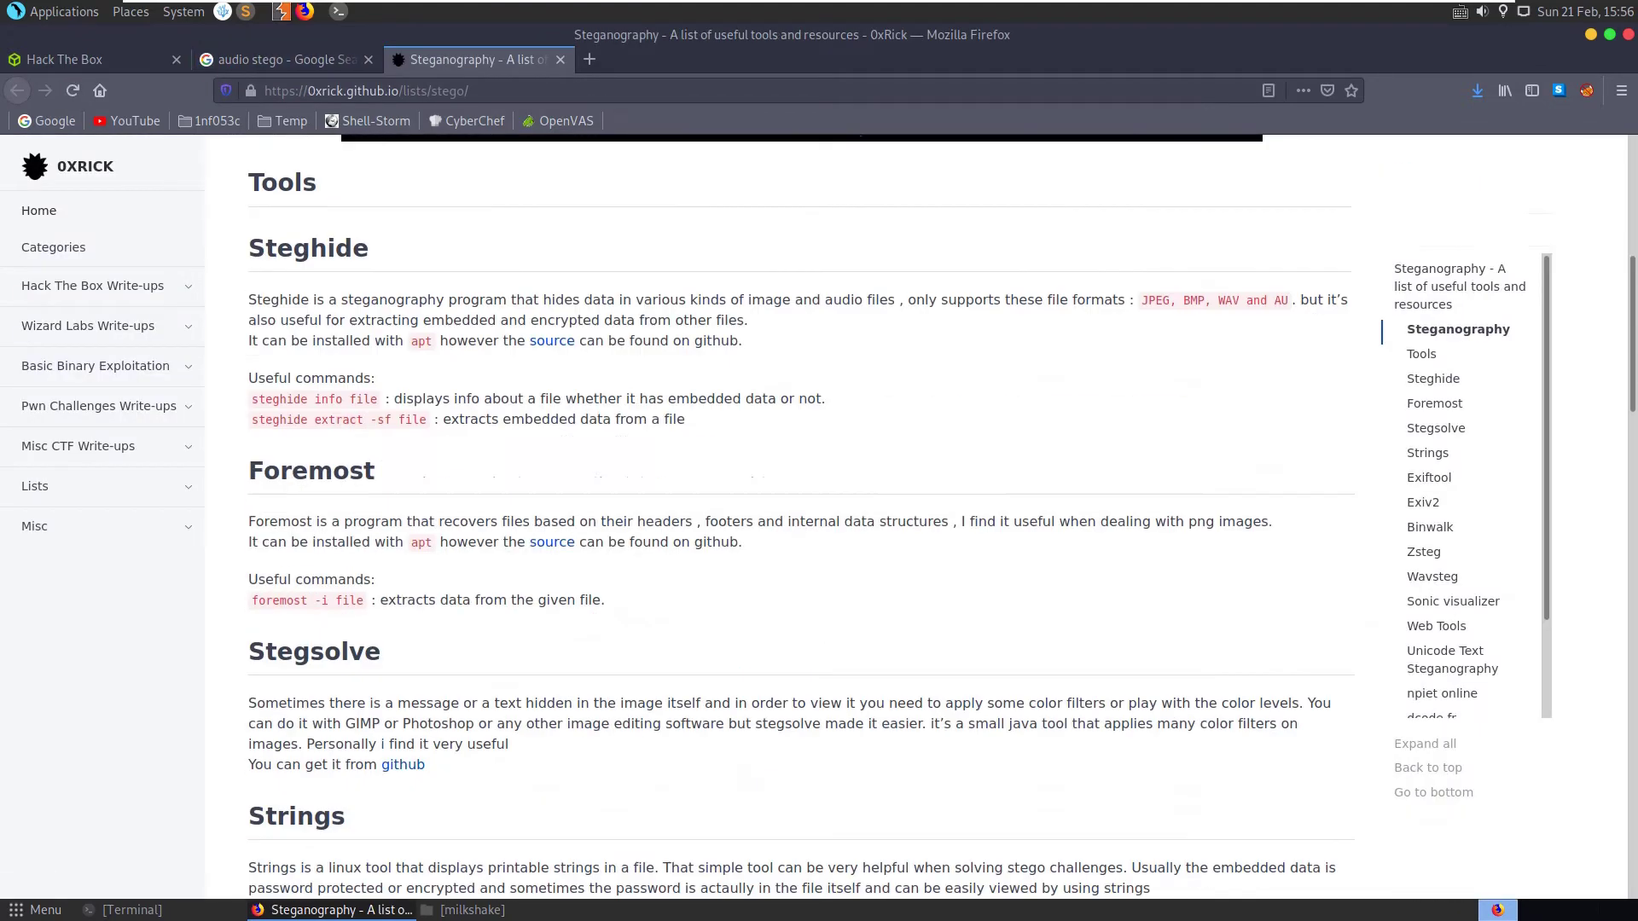
{"action": "key", "text": "ctrl+f"}
{"action": "type", "text": "audio"}
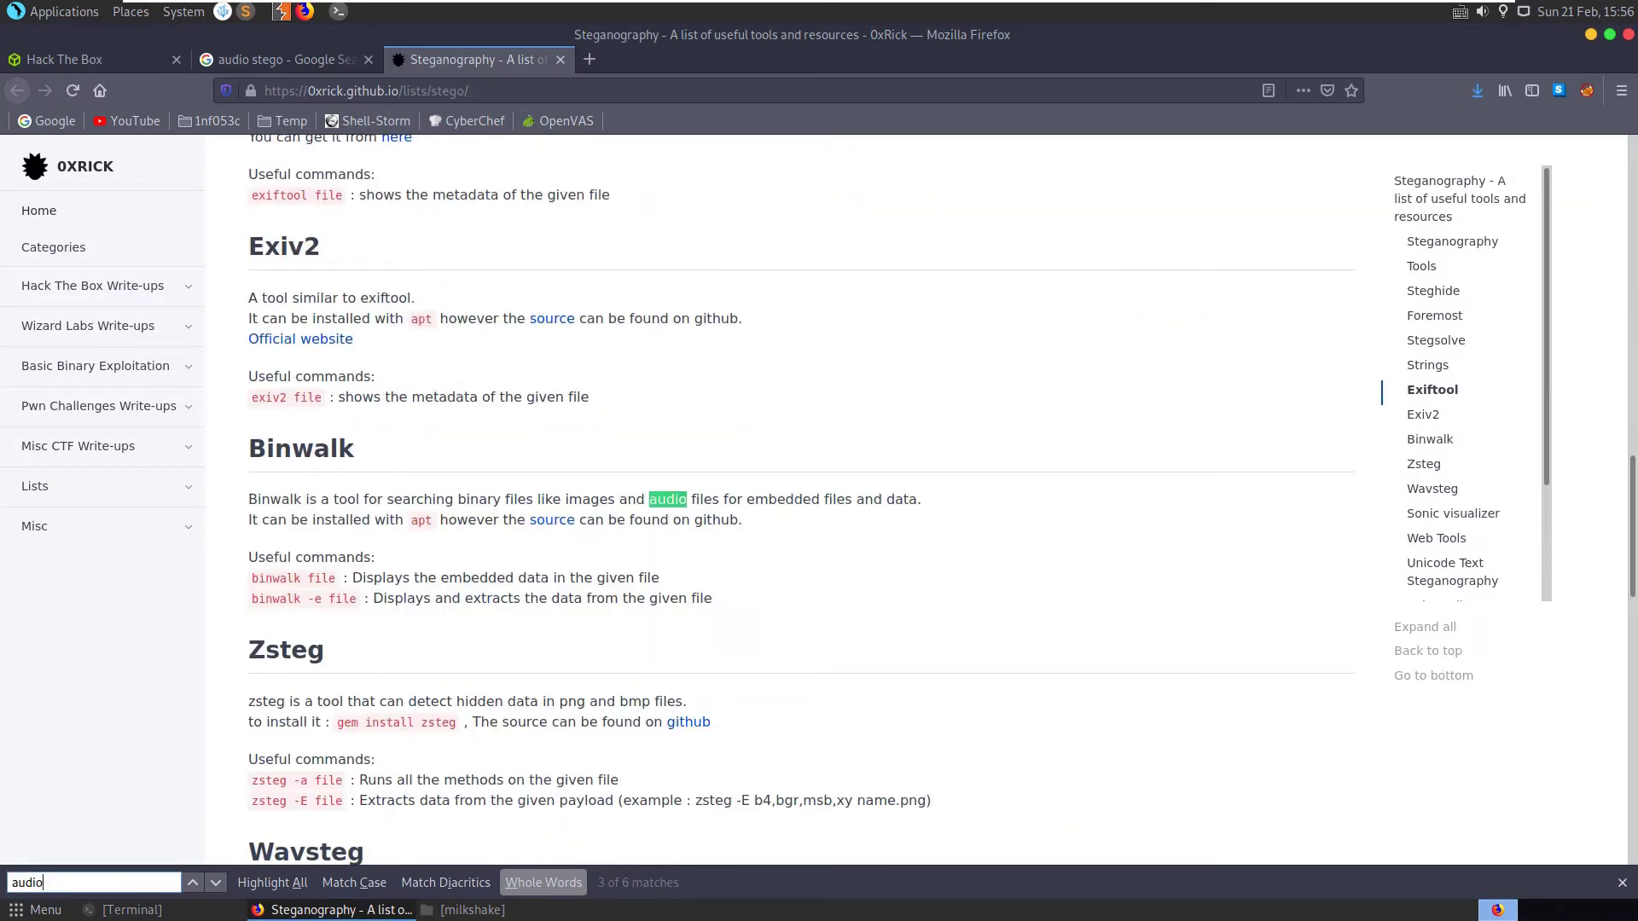
{"action": "key", "text": "Return"}
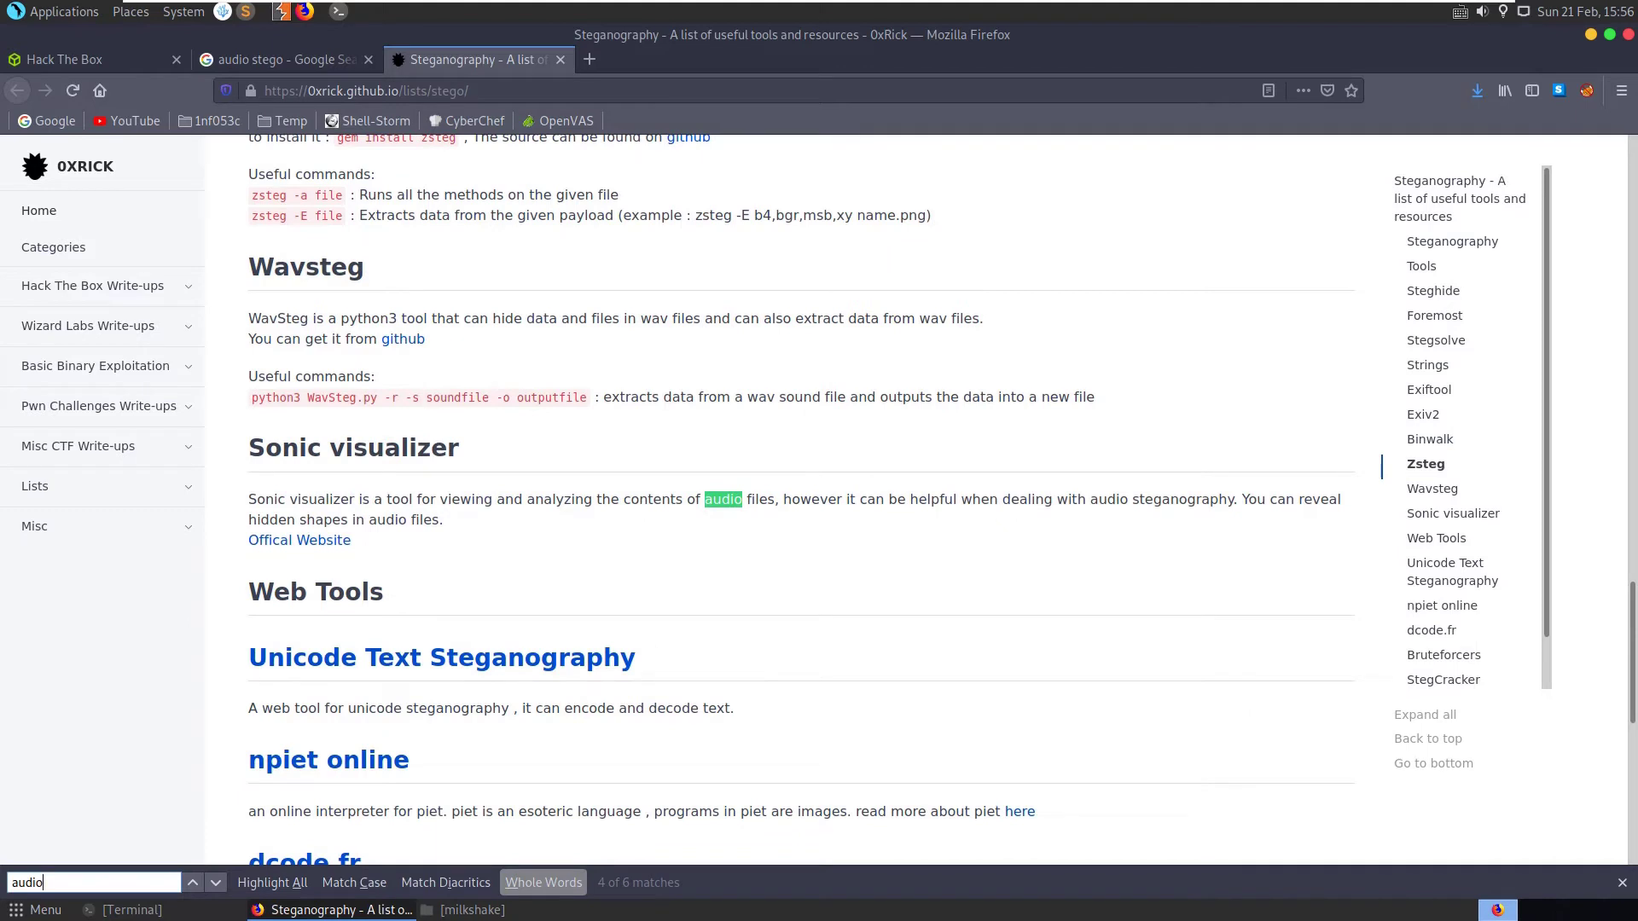
- Open the official website of Sonic visualizer in a background tab and examine the Wavsteg entry in the list
{"action": "left_click_drag", "start_coordinate": [459, 448], "coordinate": [281, 448]}
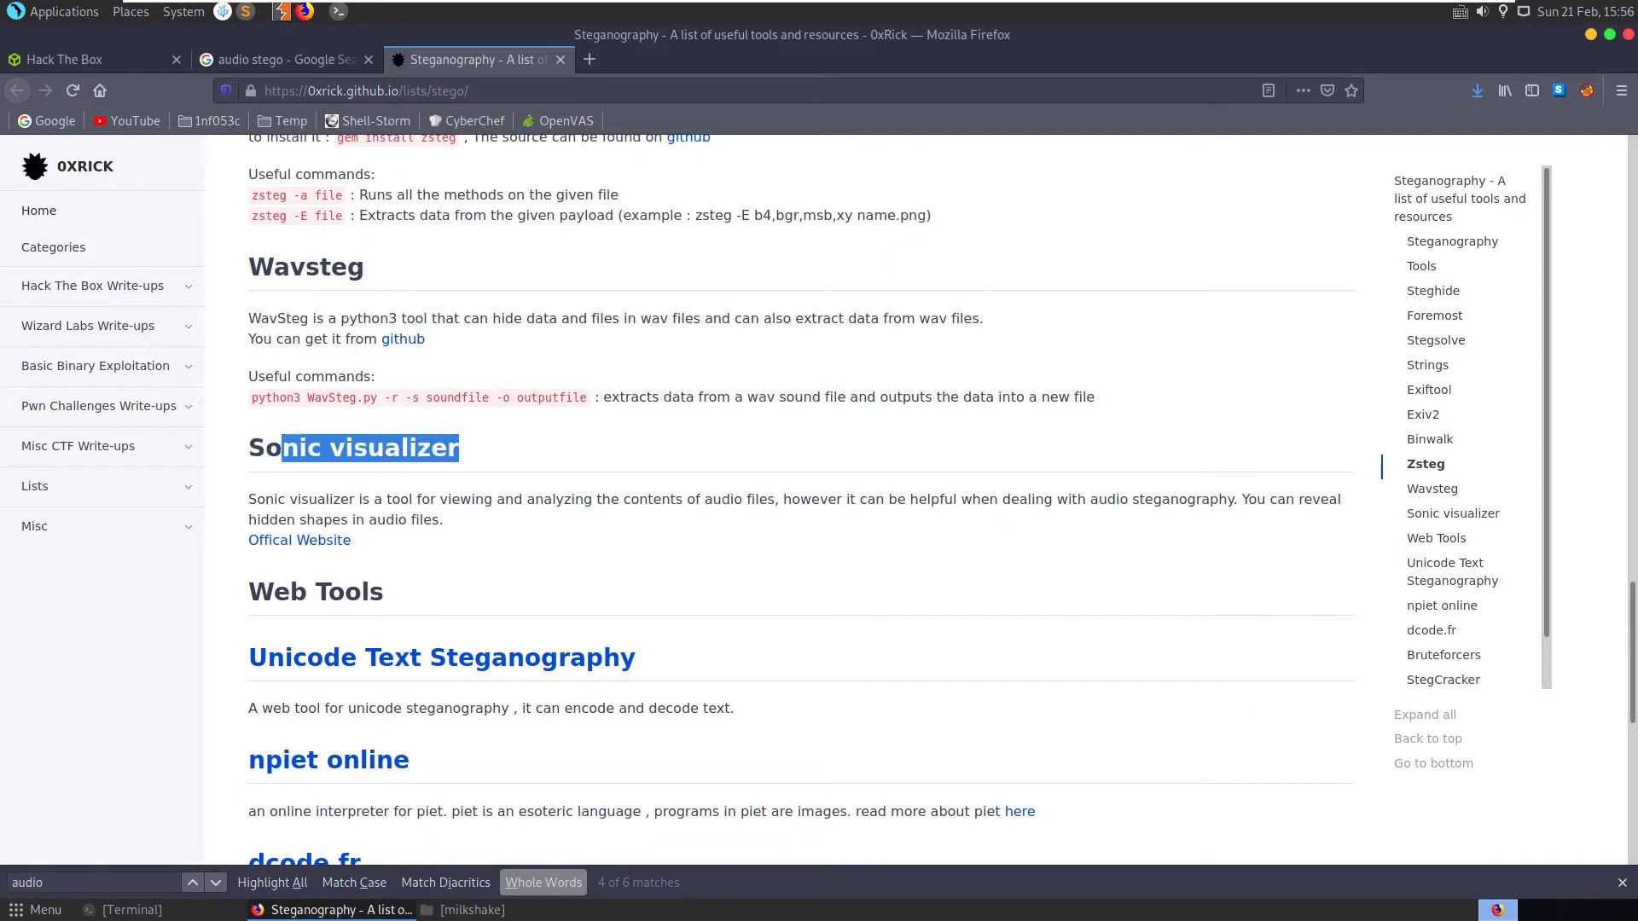
{"action": "middle_click", "coordinate": [299, 540]}
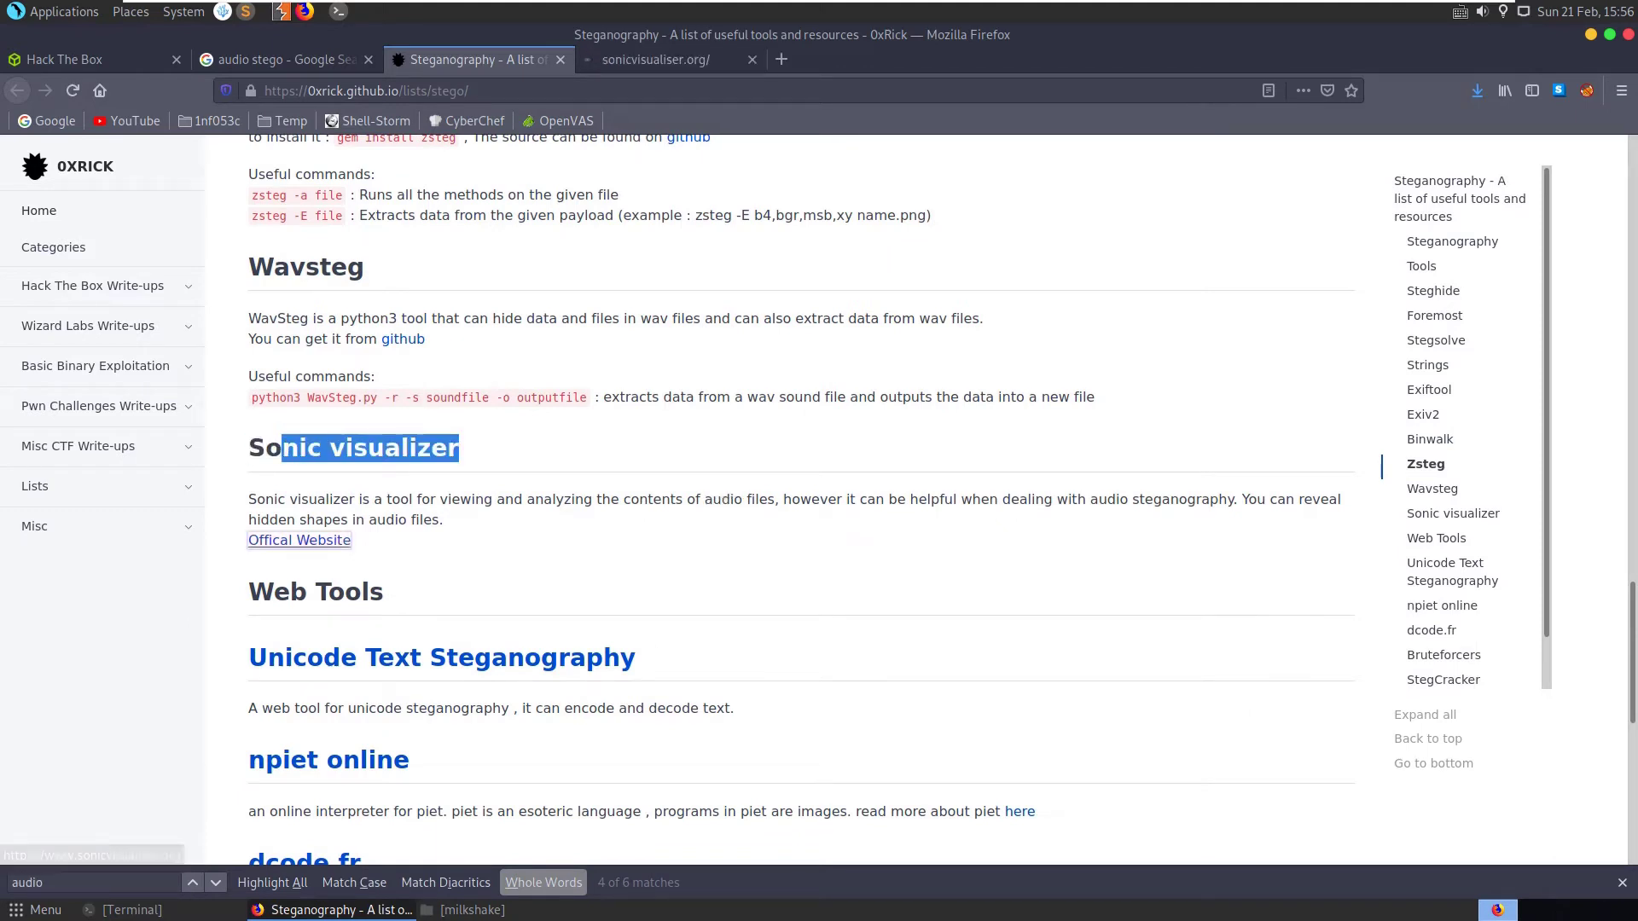
{"action": "left_click_drag", "start_coordinate": [317, 318], "coordinate": [269, 318]}
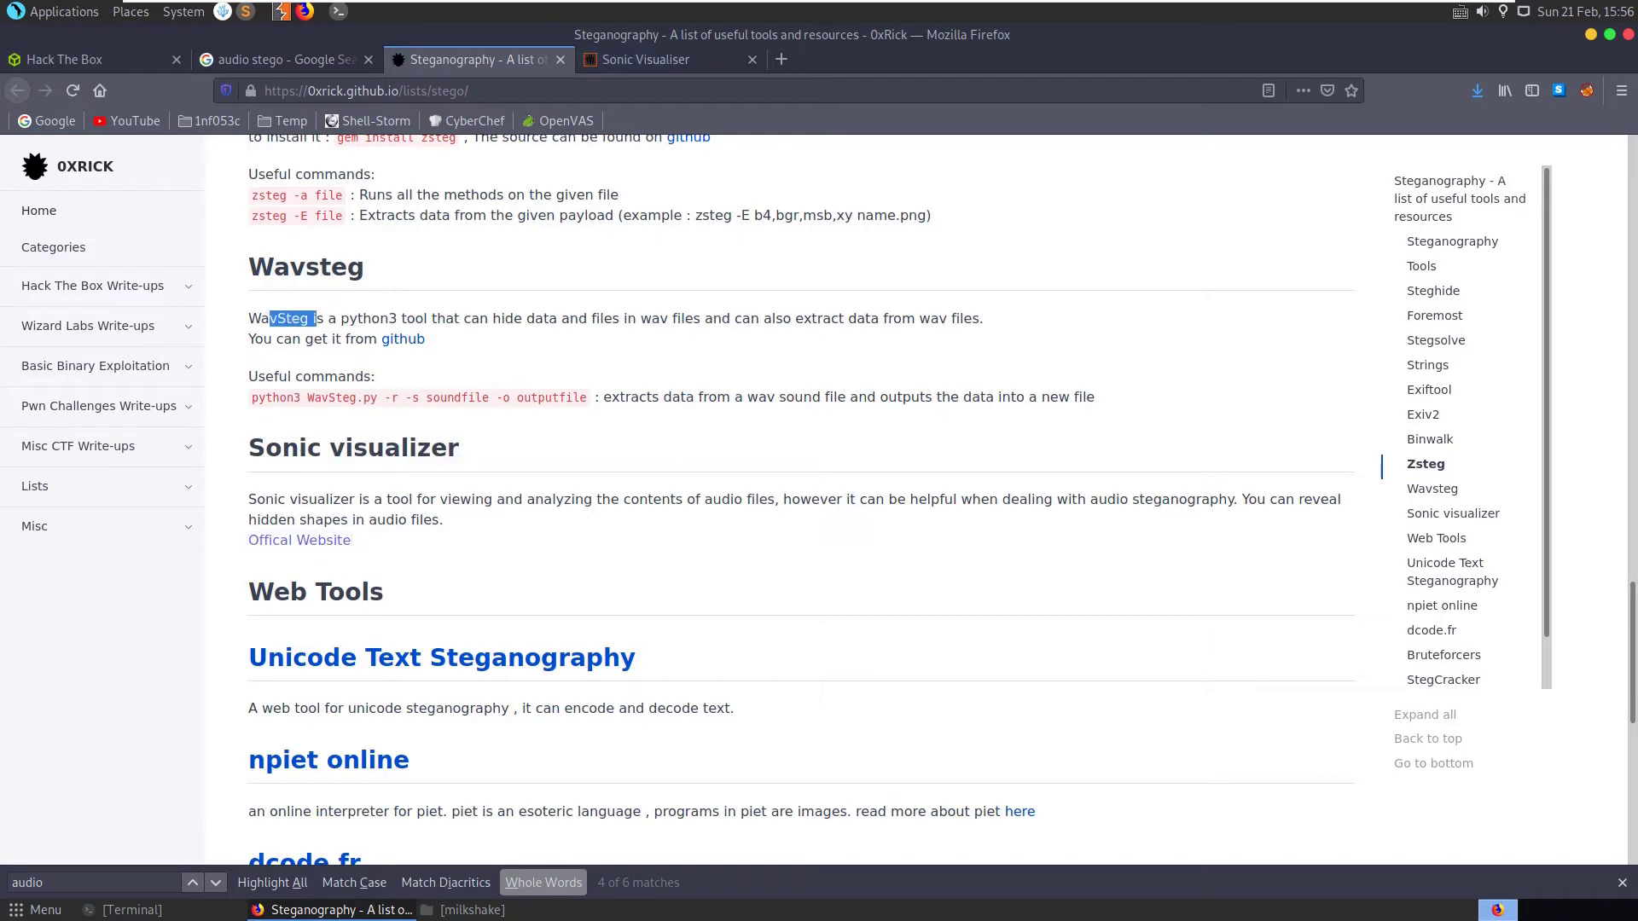
{"action": "left_click", "coordinate": [270, 318]}
- Check the file type of Milkshake.mp3 with the file command in the terminal
{"action": "key", "text": "alt+Tab"}
{"action": "type", "text": "file Milkshake.mp3"}
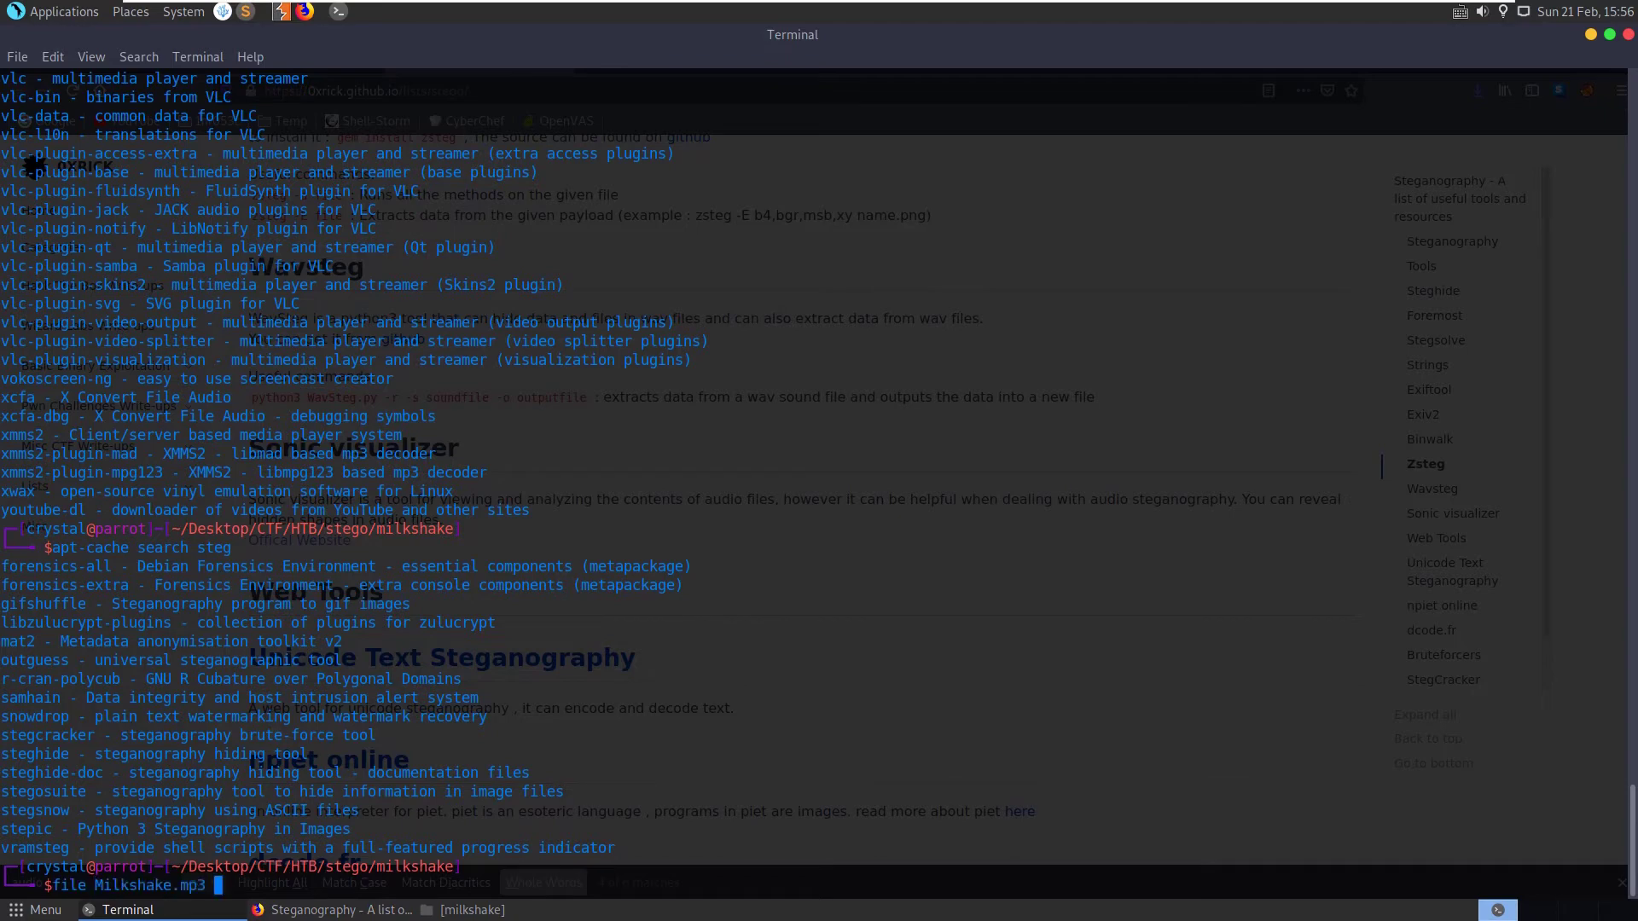
{"action": "key", "text": "Return"}
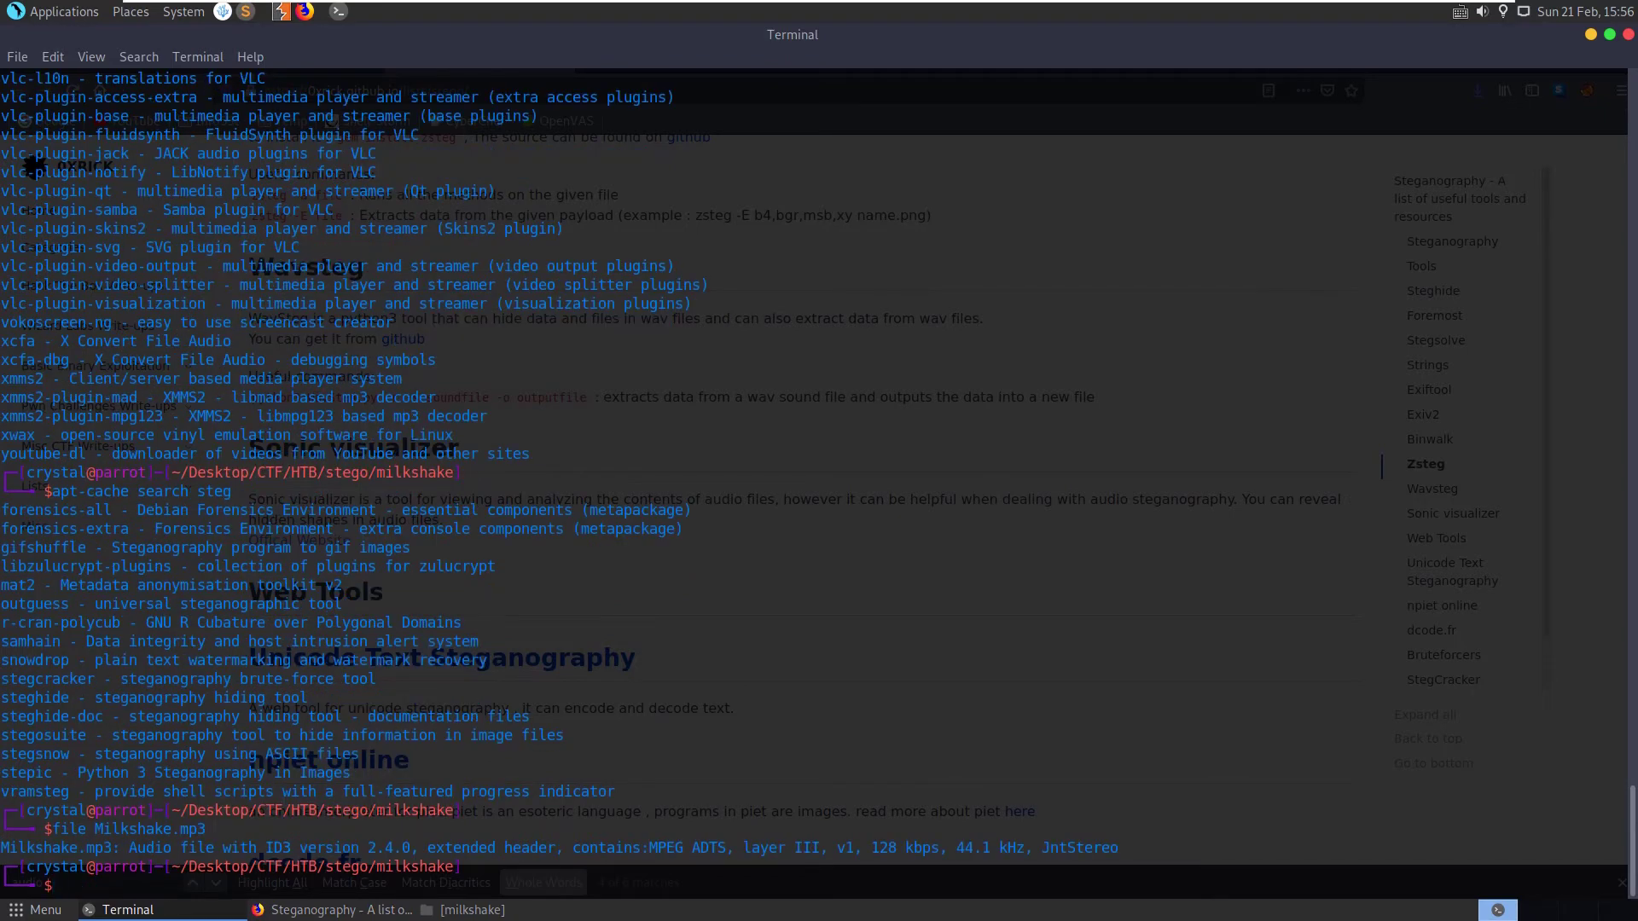
- Return to 0xRick's list in Firefox and examine the Zsteg commands, the web tools and the bruteforcers
{"action": "key", "text": "alt+Tab"}
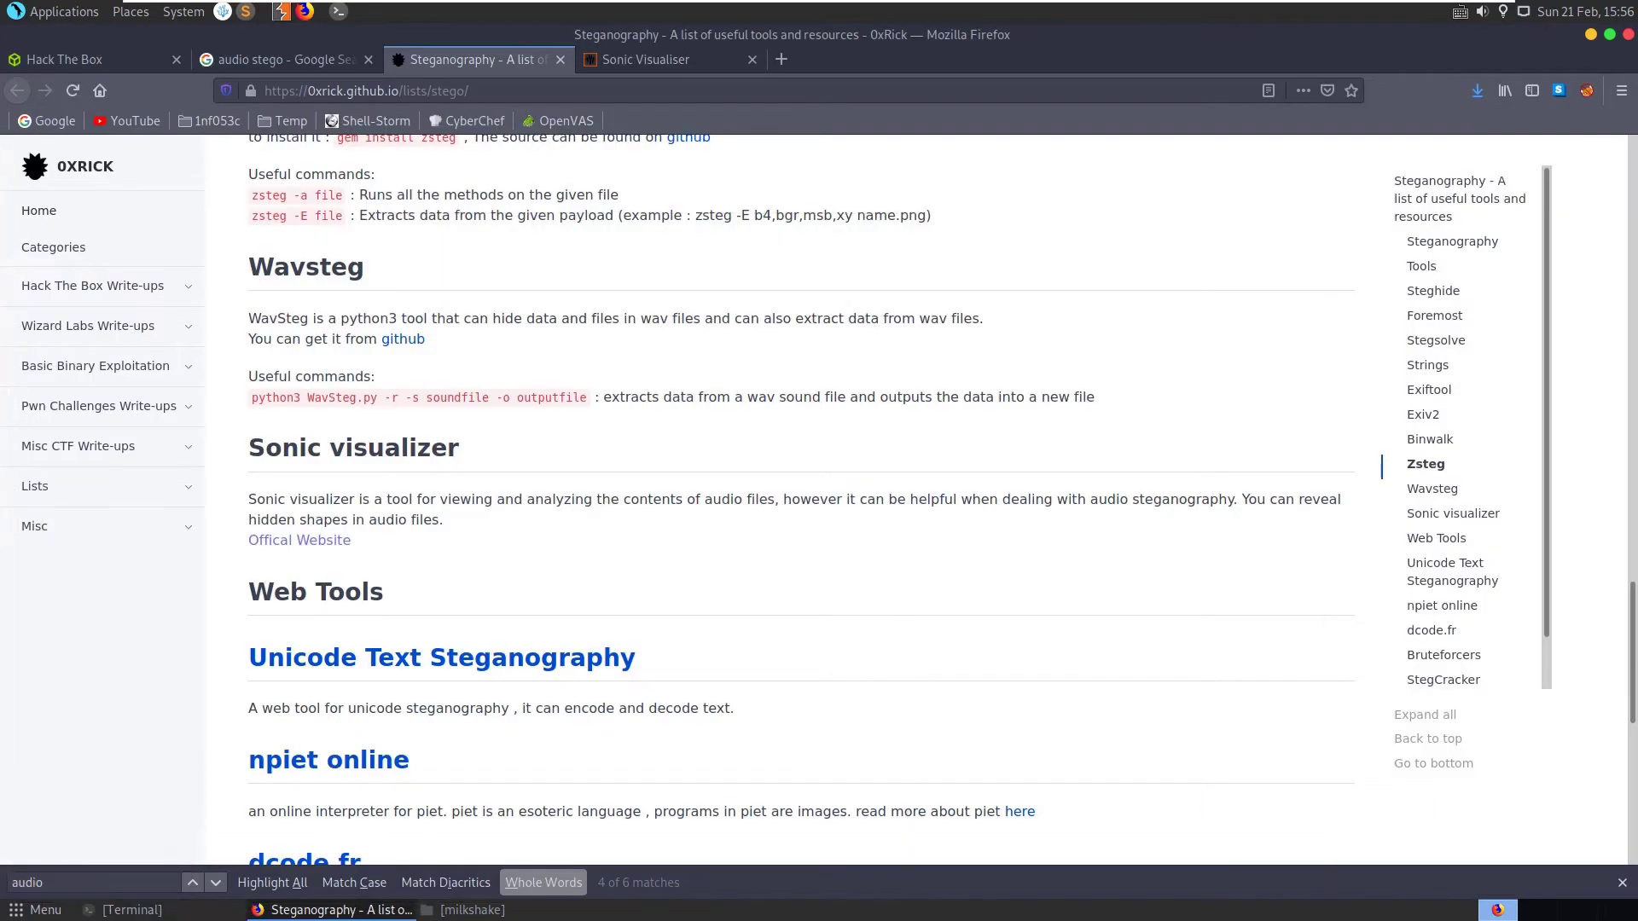
{"action": "scroll", "coordinate": [801, 507], "scroll_direction": "up", "scroll_amount": 4}
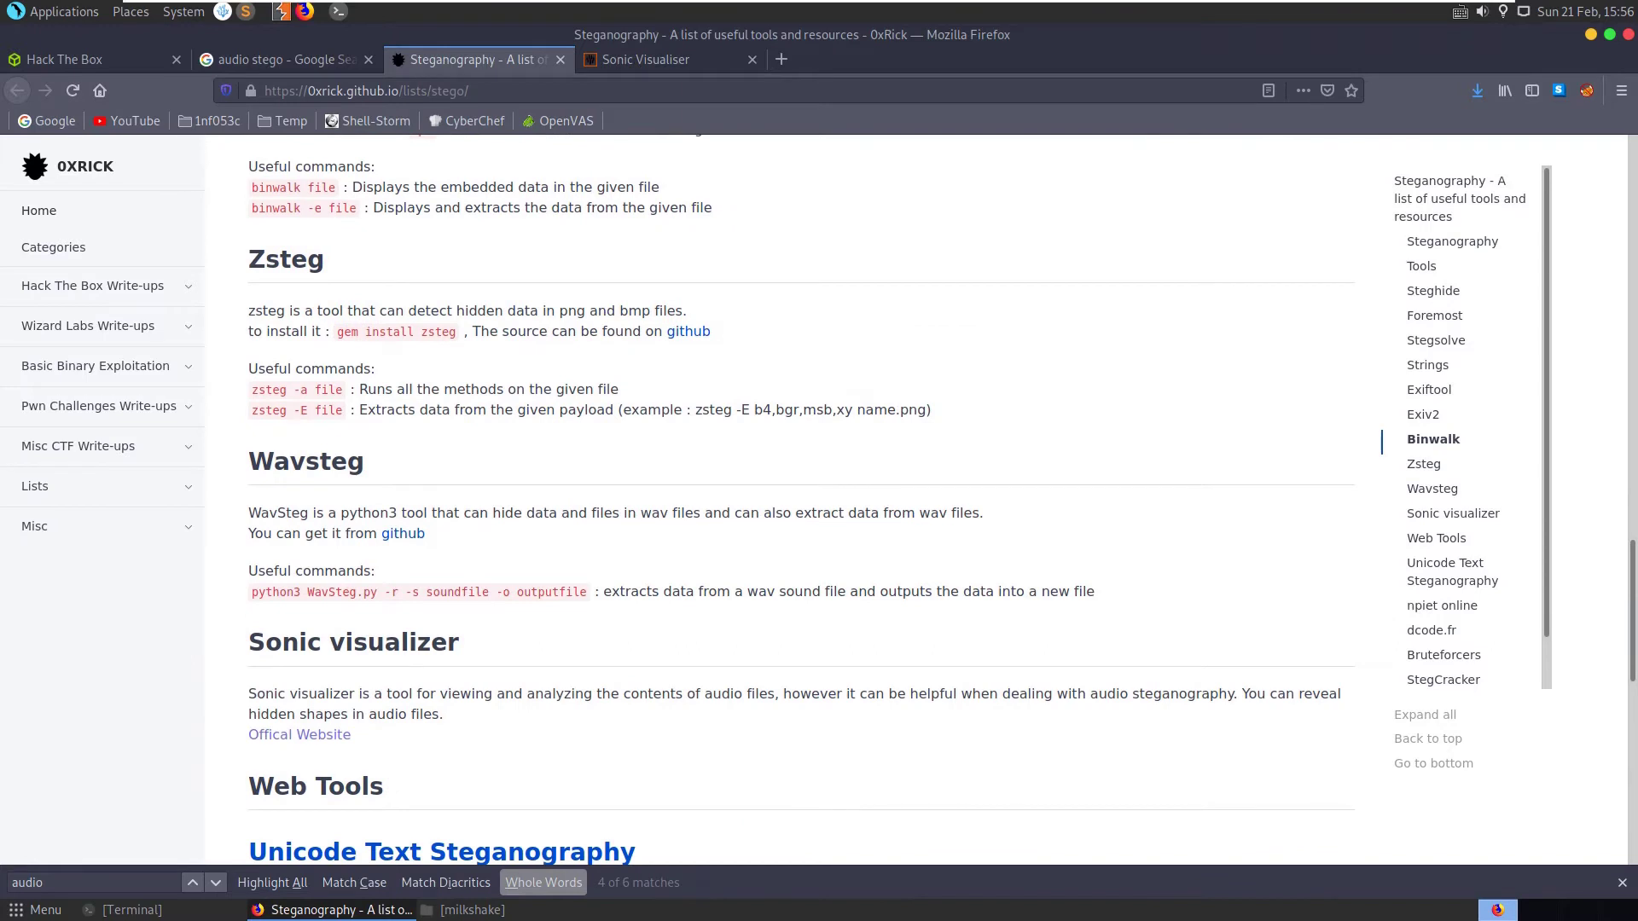
{"action": "left_click_drag", "start_coordinate": [875, 410], "coordinate": [630, 410]}
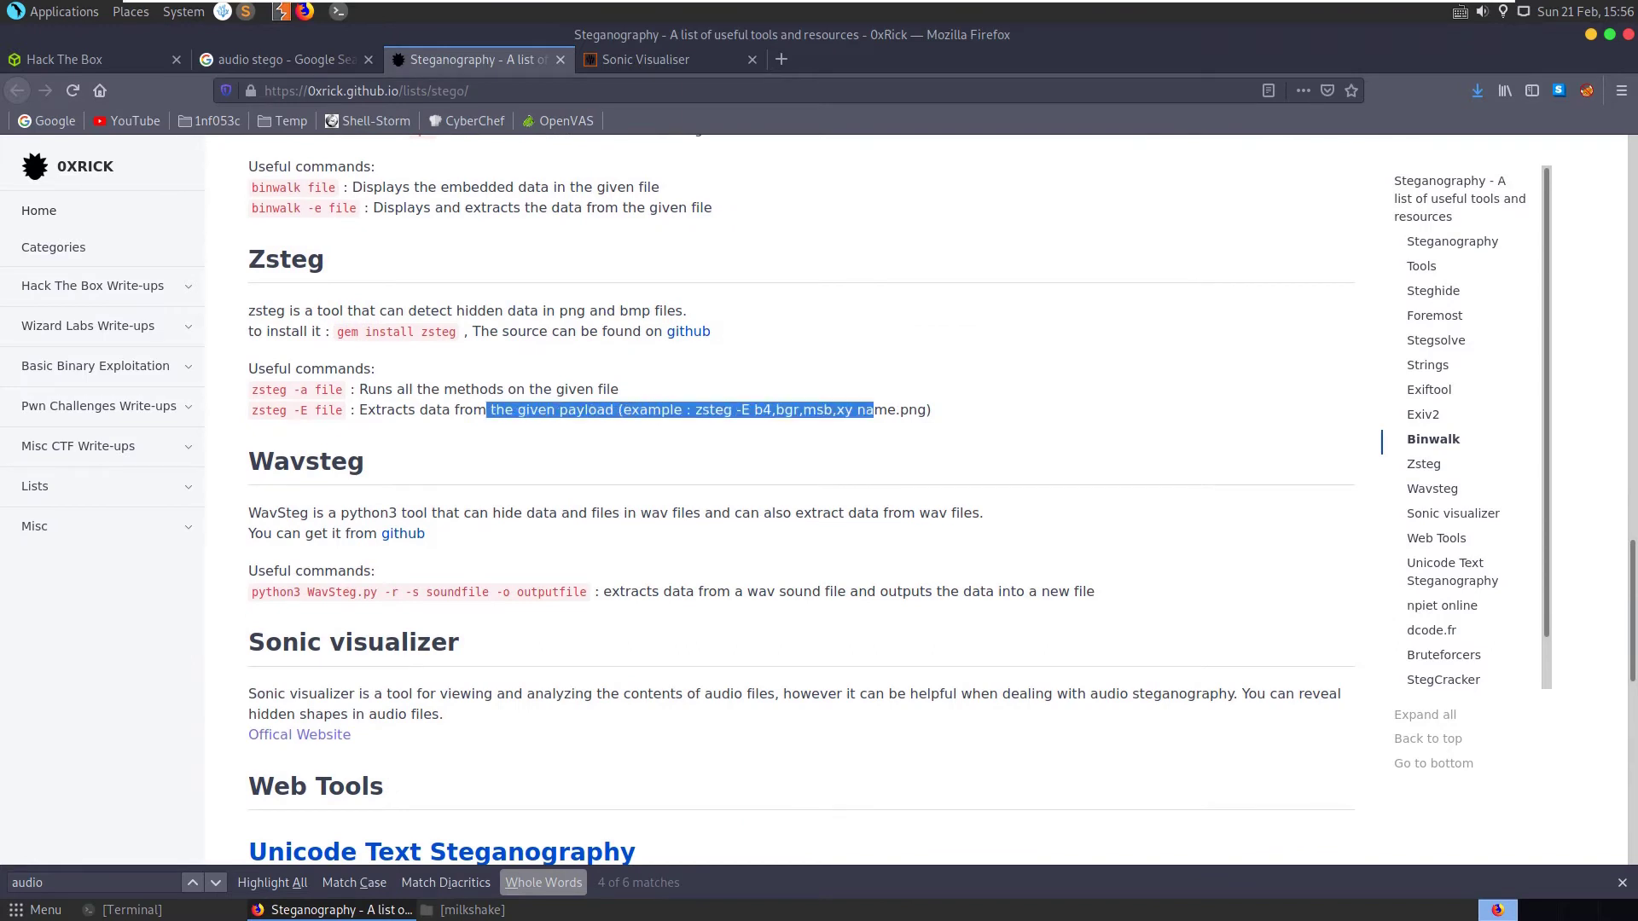
{"action": "left_click_drag", "start_coordinate": [486, 409], "coordinate": [386, 409]}
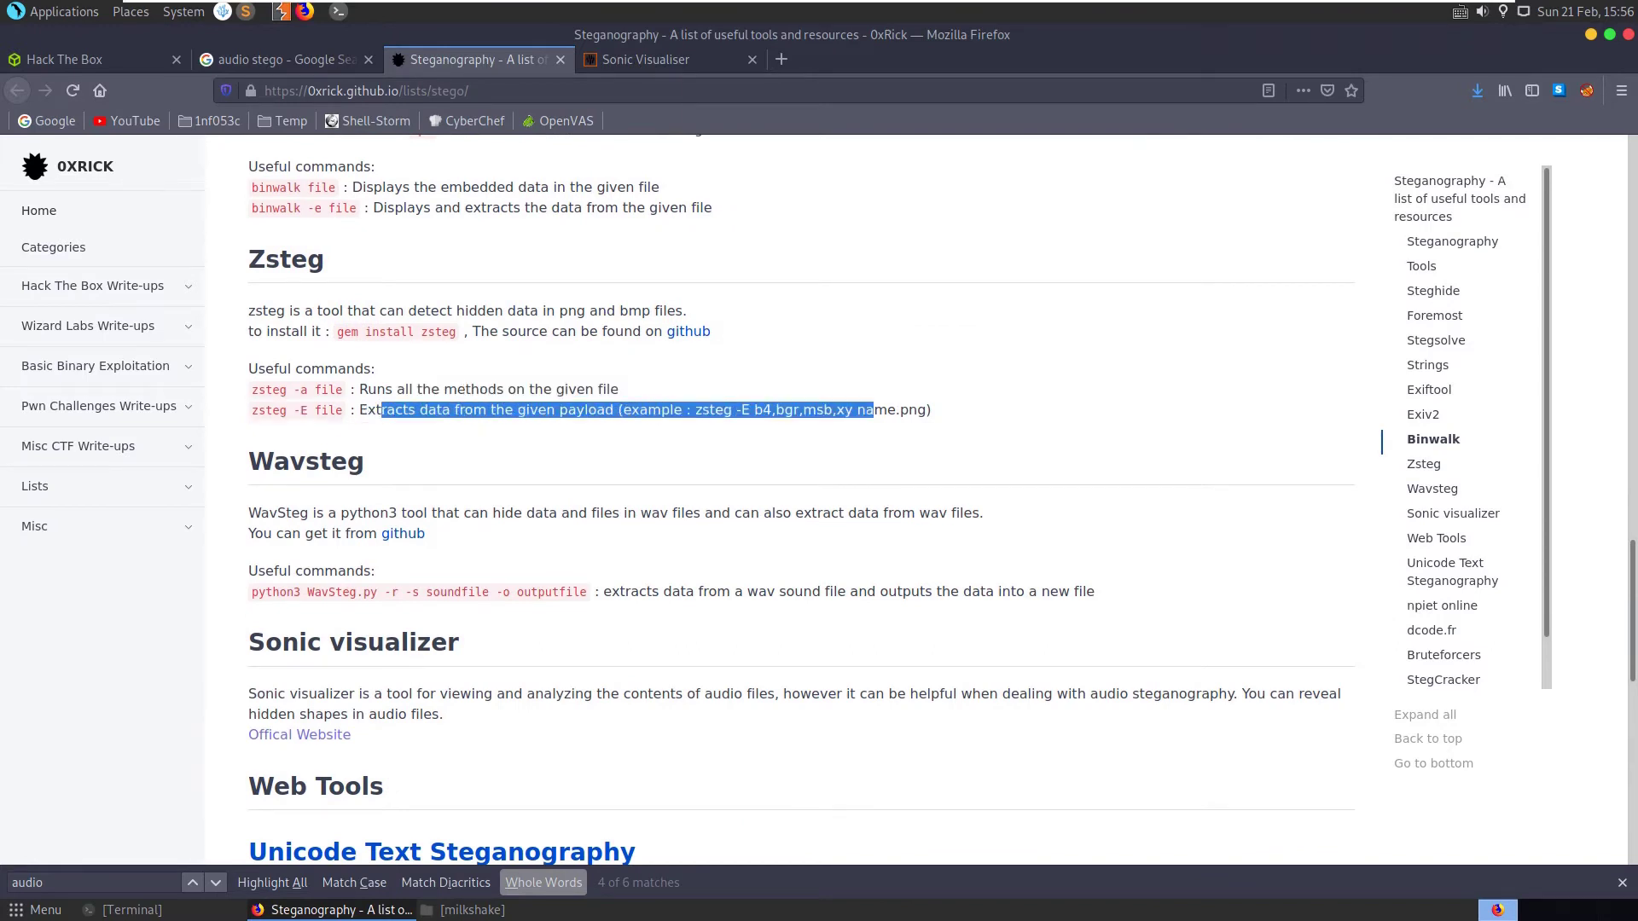
{"action": "left_click", "coordinate": [480, 430]}
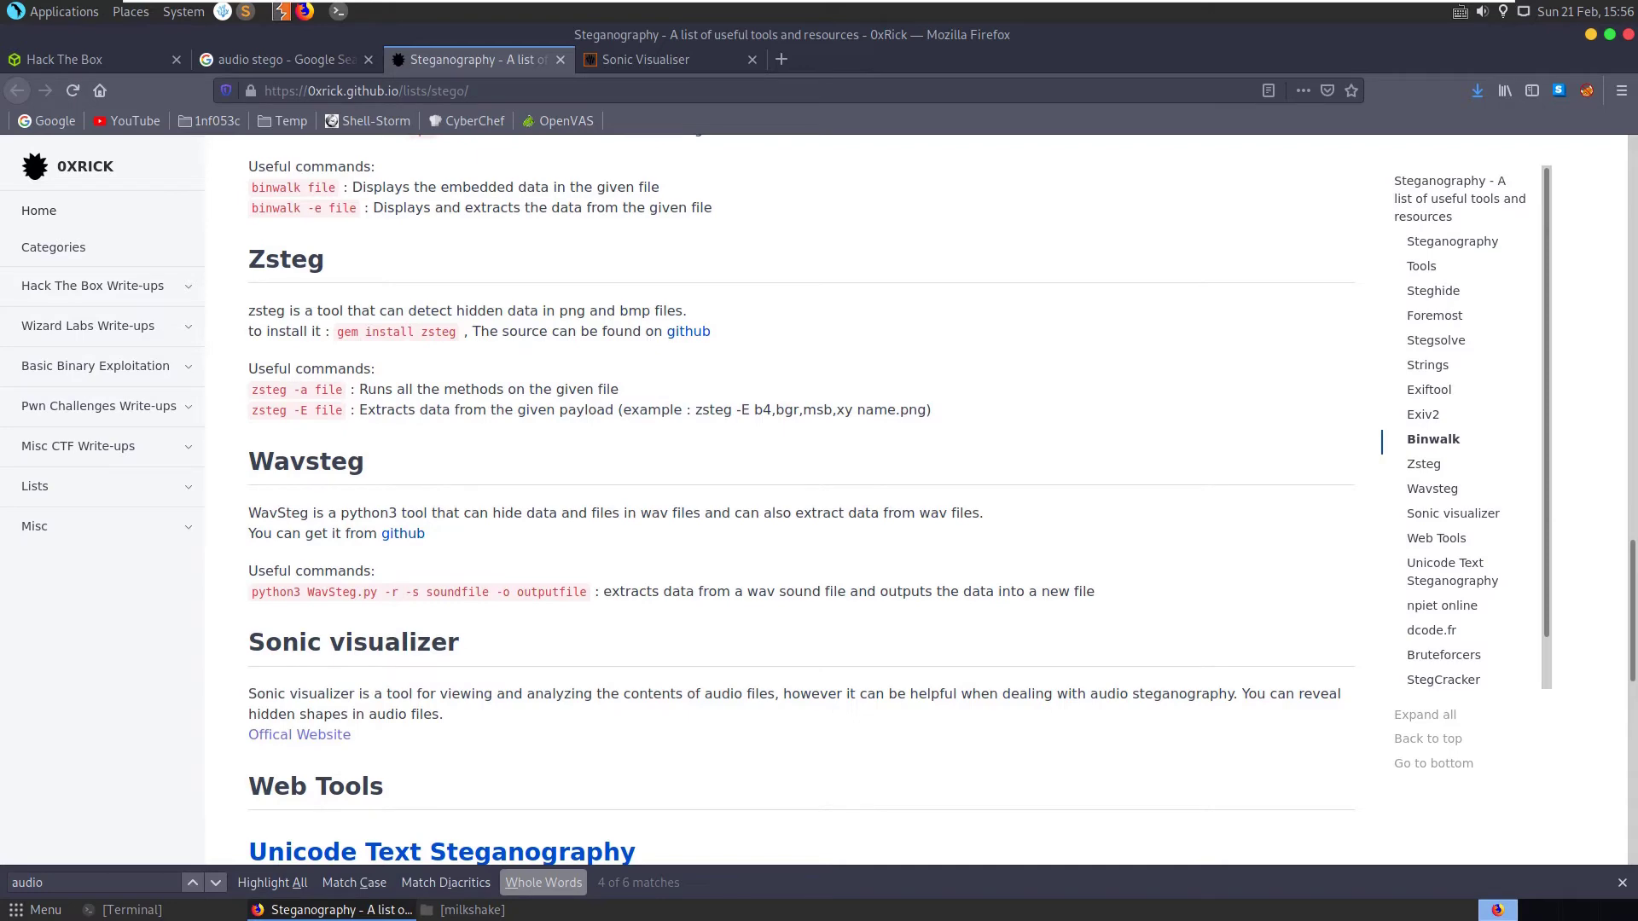
{"action": "scroll", "coordinate": [801, 499], "scroll_direction": "down", "scroll_amount": 10}
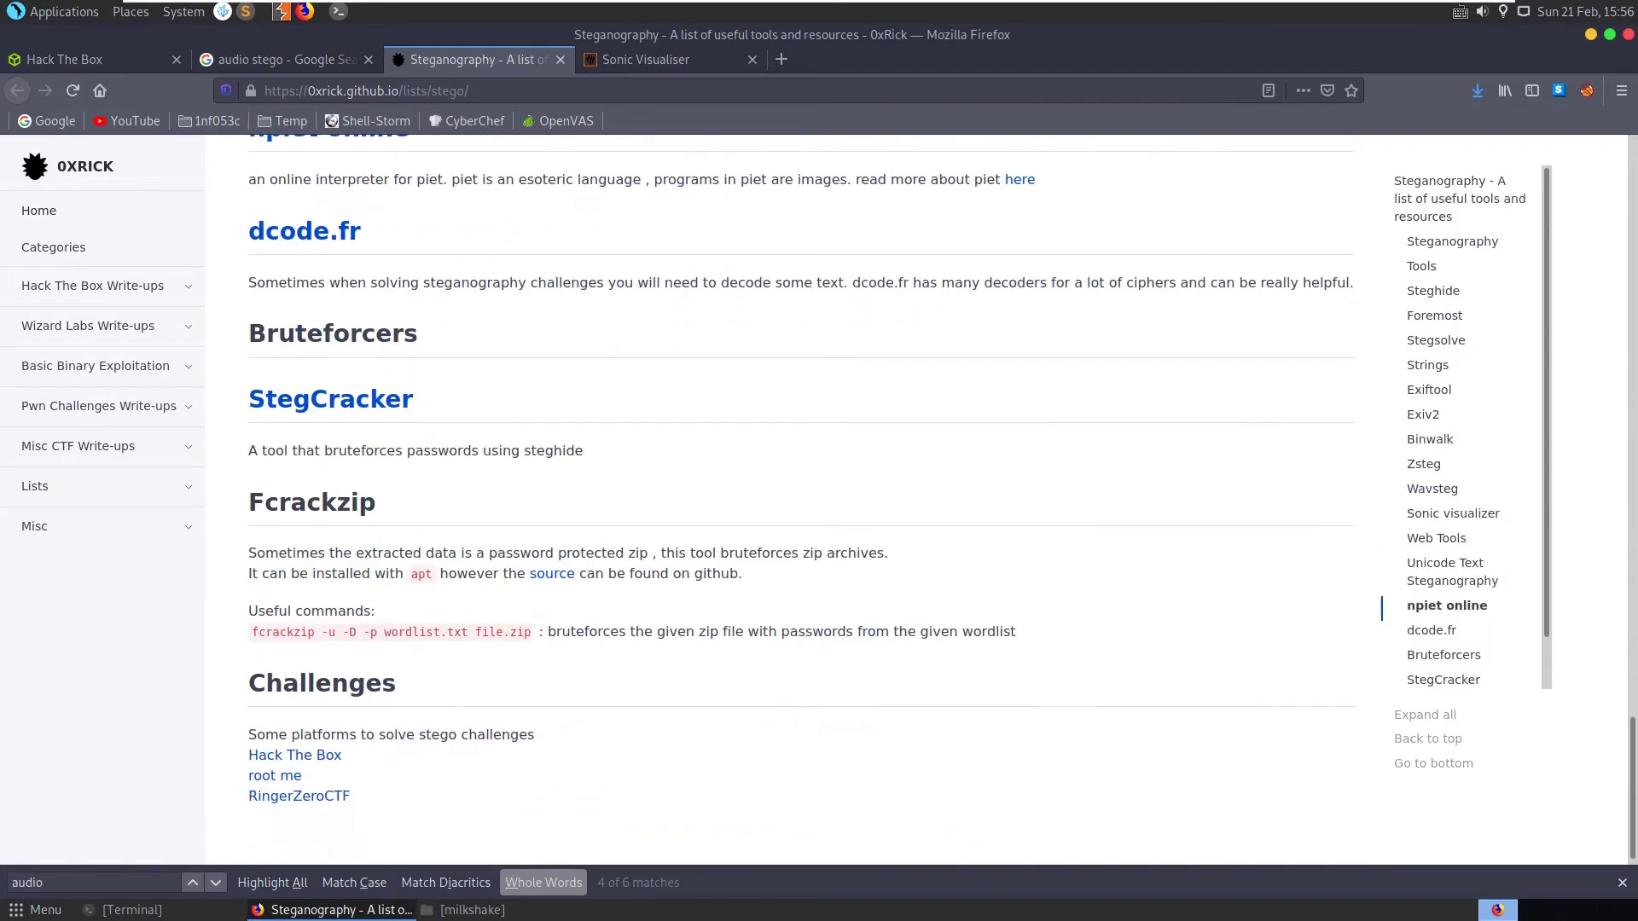
{"action": "scroll", "coordinate": [801, 500], "scroll_direction": "up", "scroll_amount": 5}
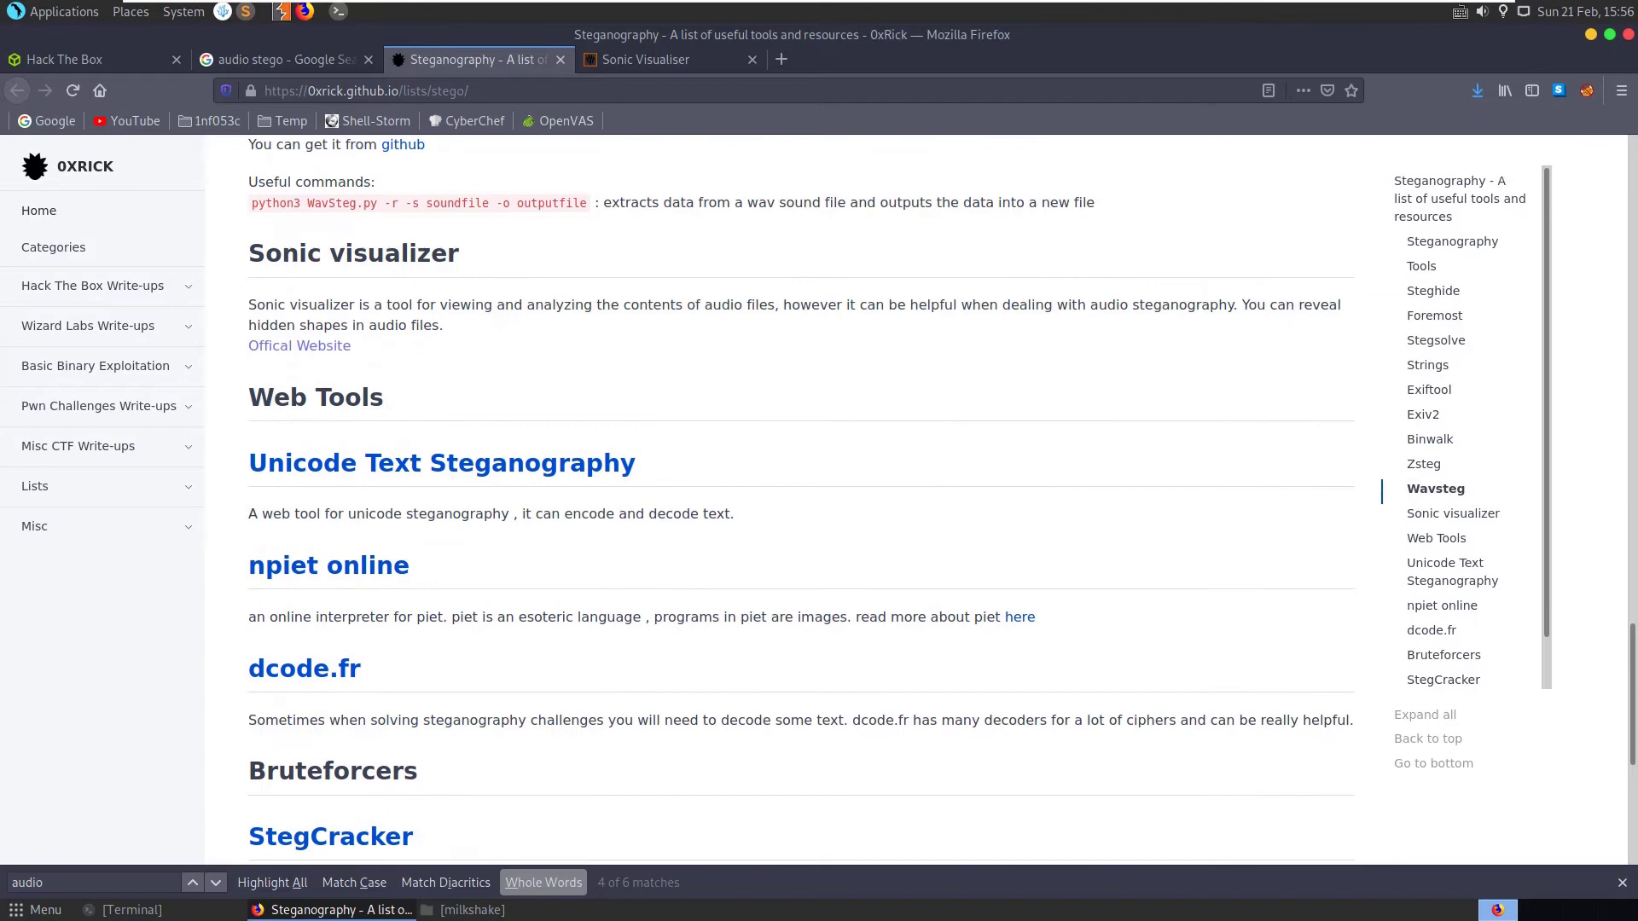
- Look over the Sonic Visualiser home page and open its download page for version 4.3
{"action": "left_click", "coordinate": [645, 59]}
{"action": "scroll", "coordinate": [801, 499], "scroll_direction": "down", "scroll_amount": 3}
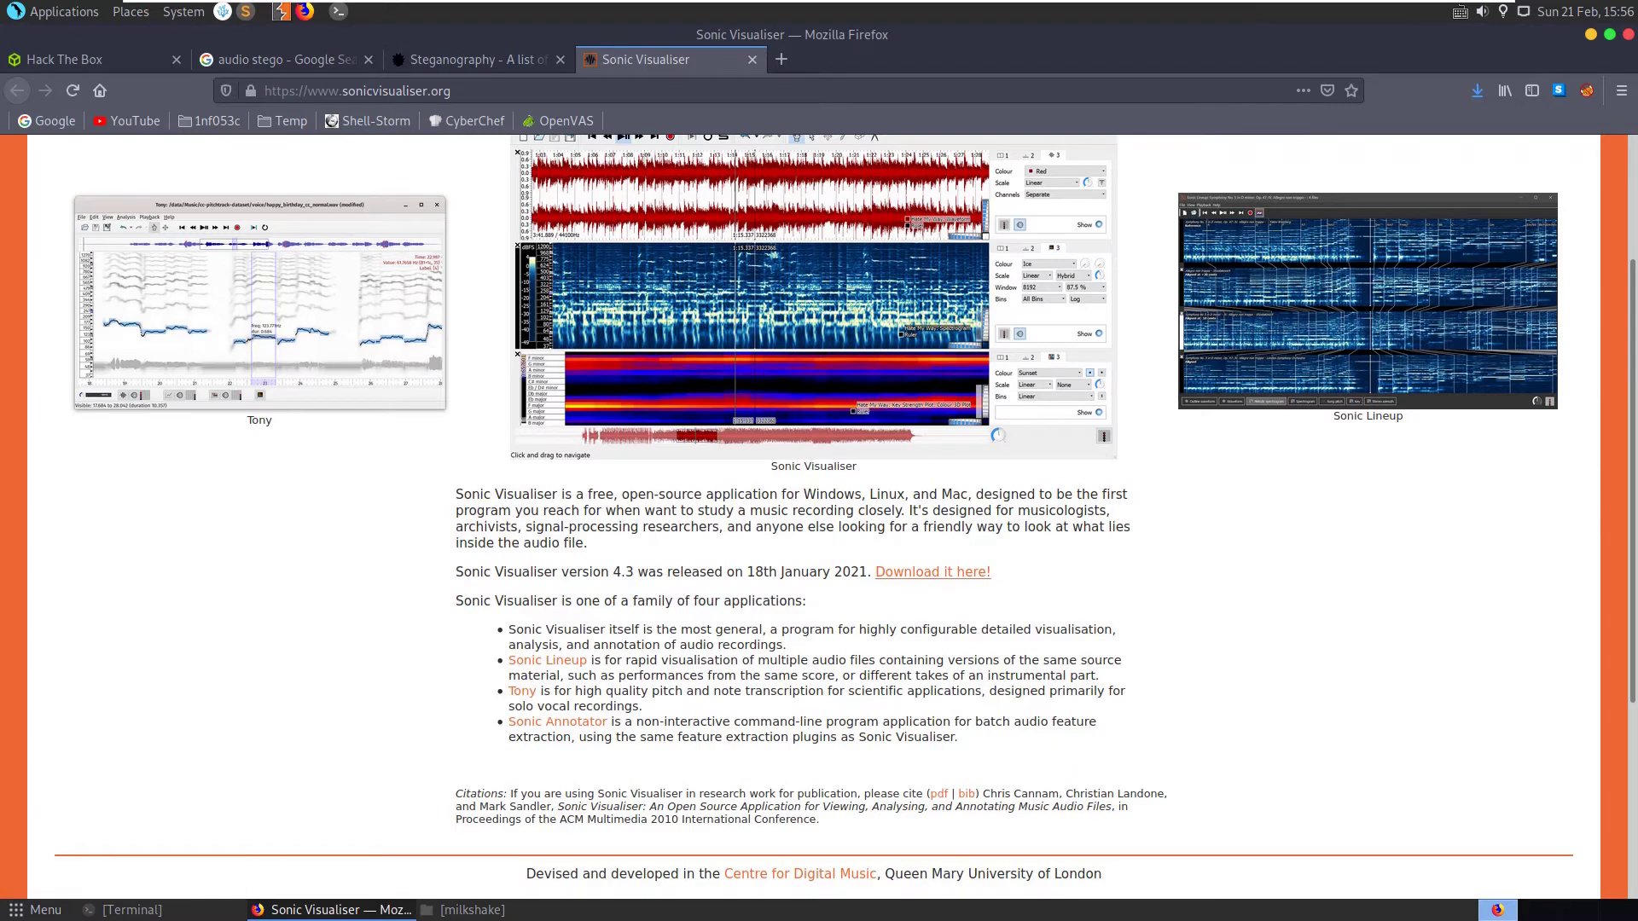
{"action": "scroll", "coordinate": [933, 571], "scroll_direction": "up", "scroll_amount": 3}
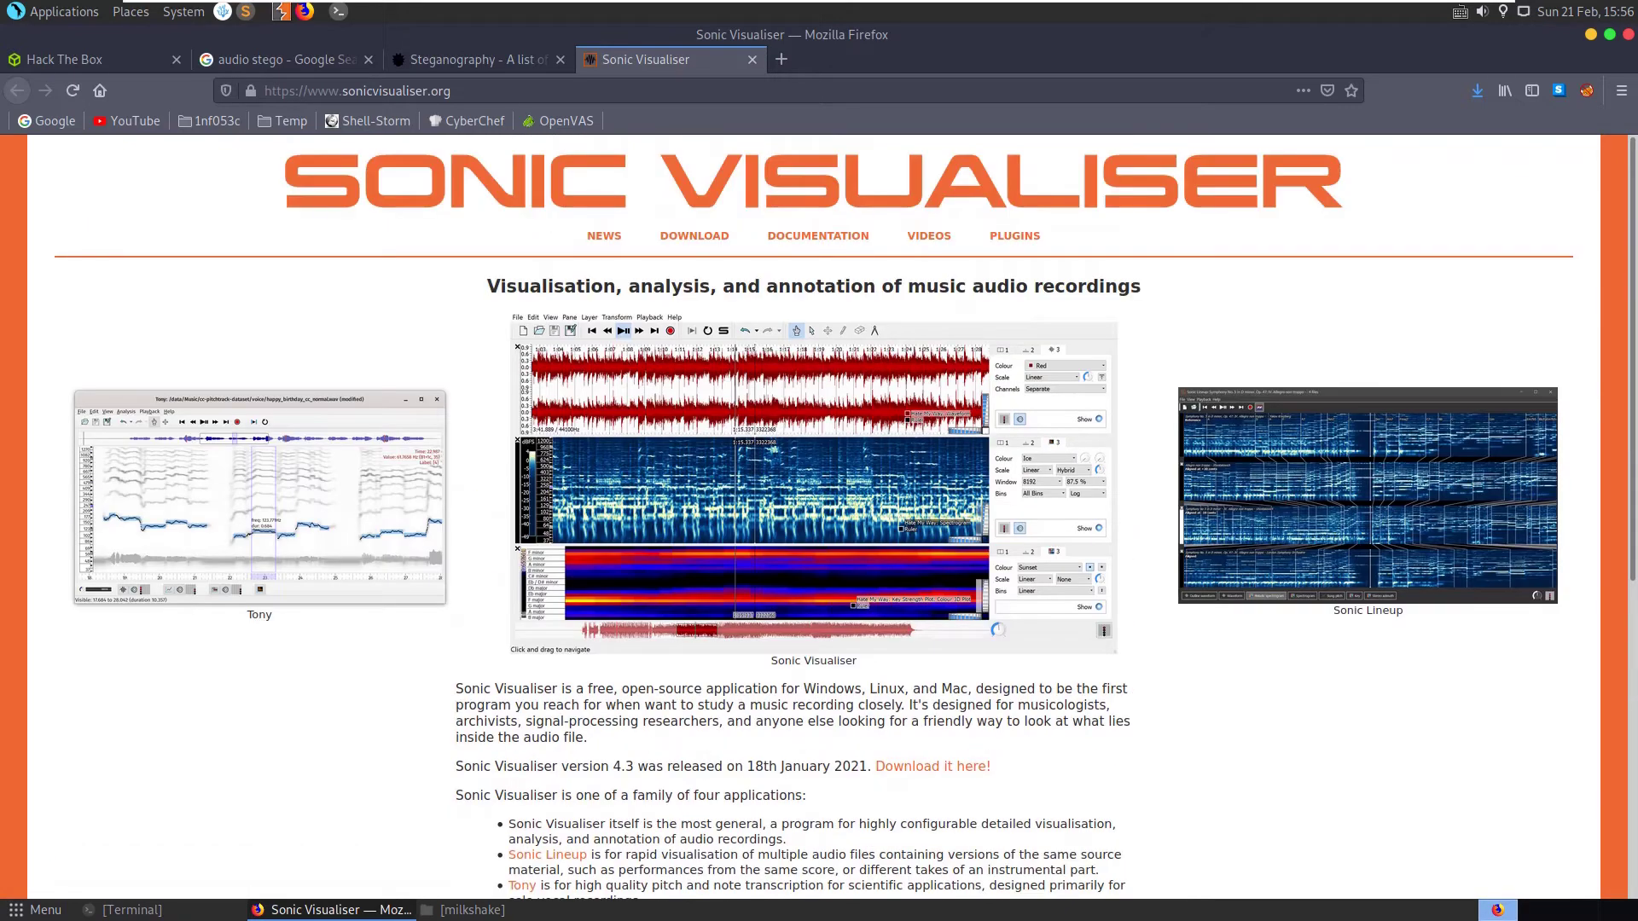
{"action": "left_click", "coordinate": [932, 766]}
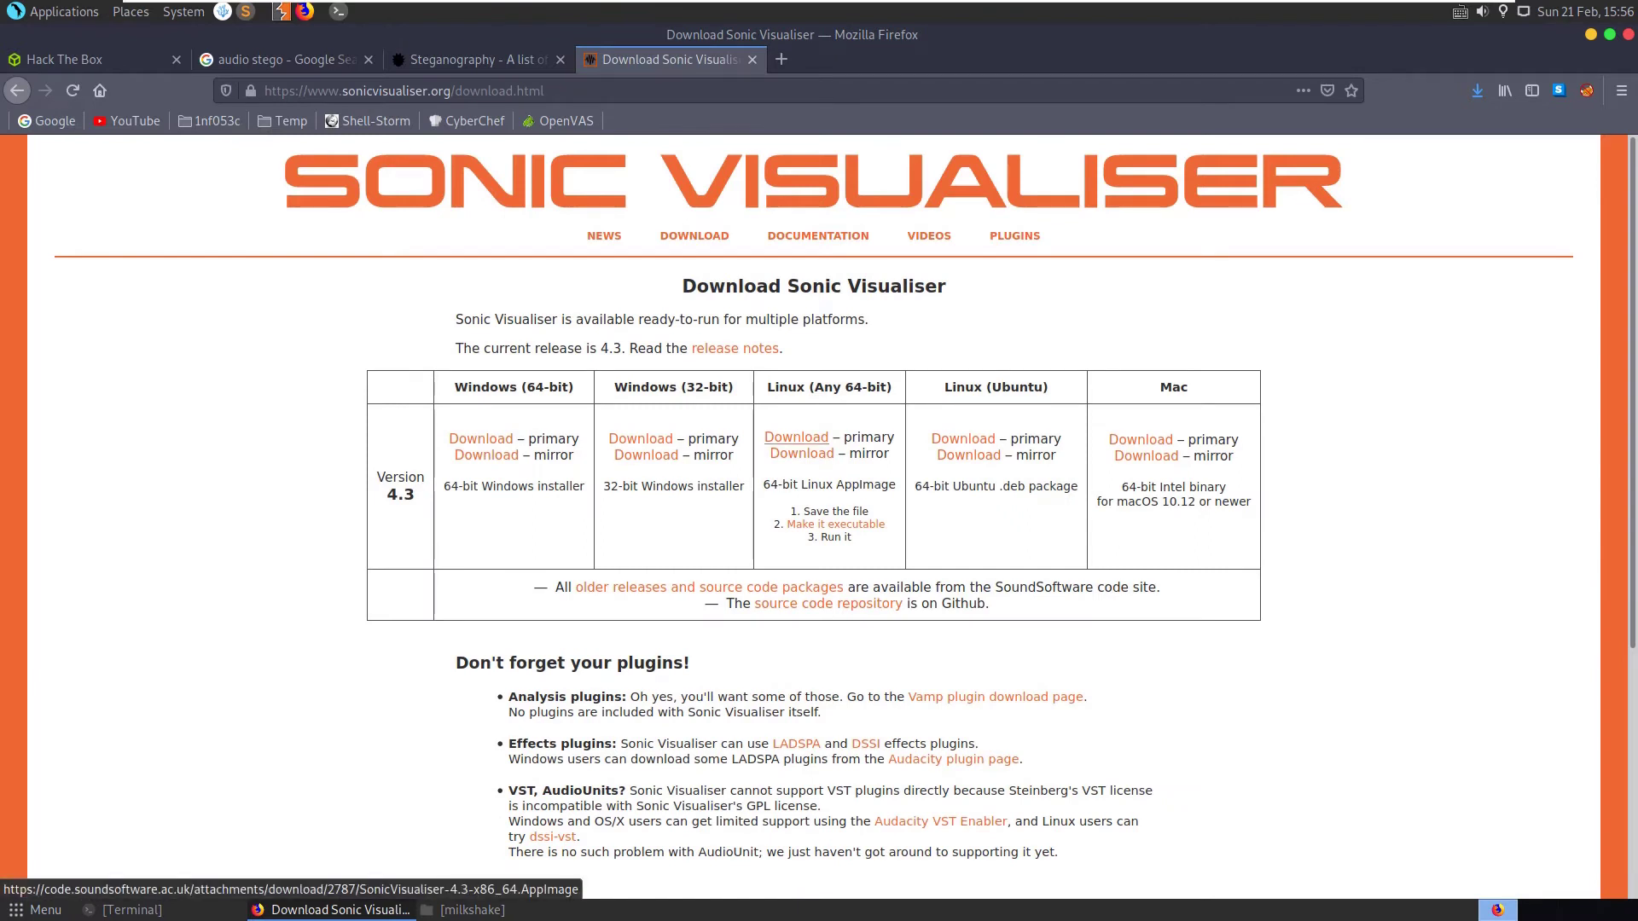
- Download the 64-bit Ubuntu package sonic-visualiser_4.3_amd64.deb from the primary link and save the file
{"action": "left_click", "coordinate": [797, 437]}
{"action": "left_click", "coordinate": [887, 416]}
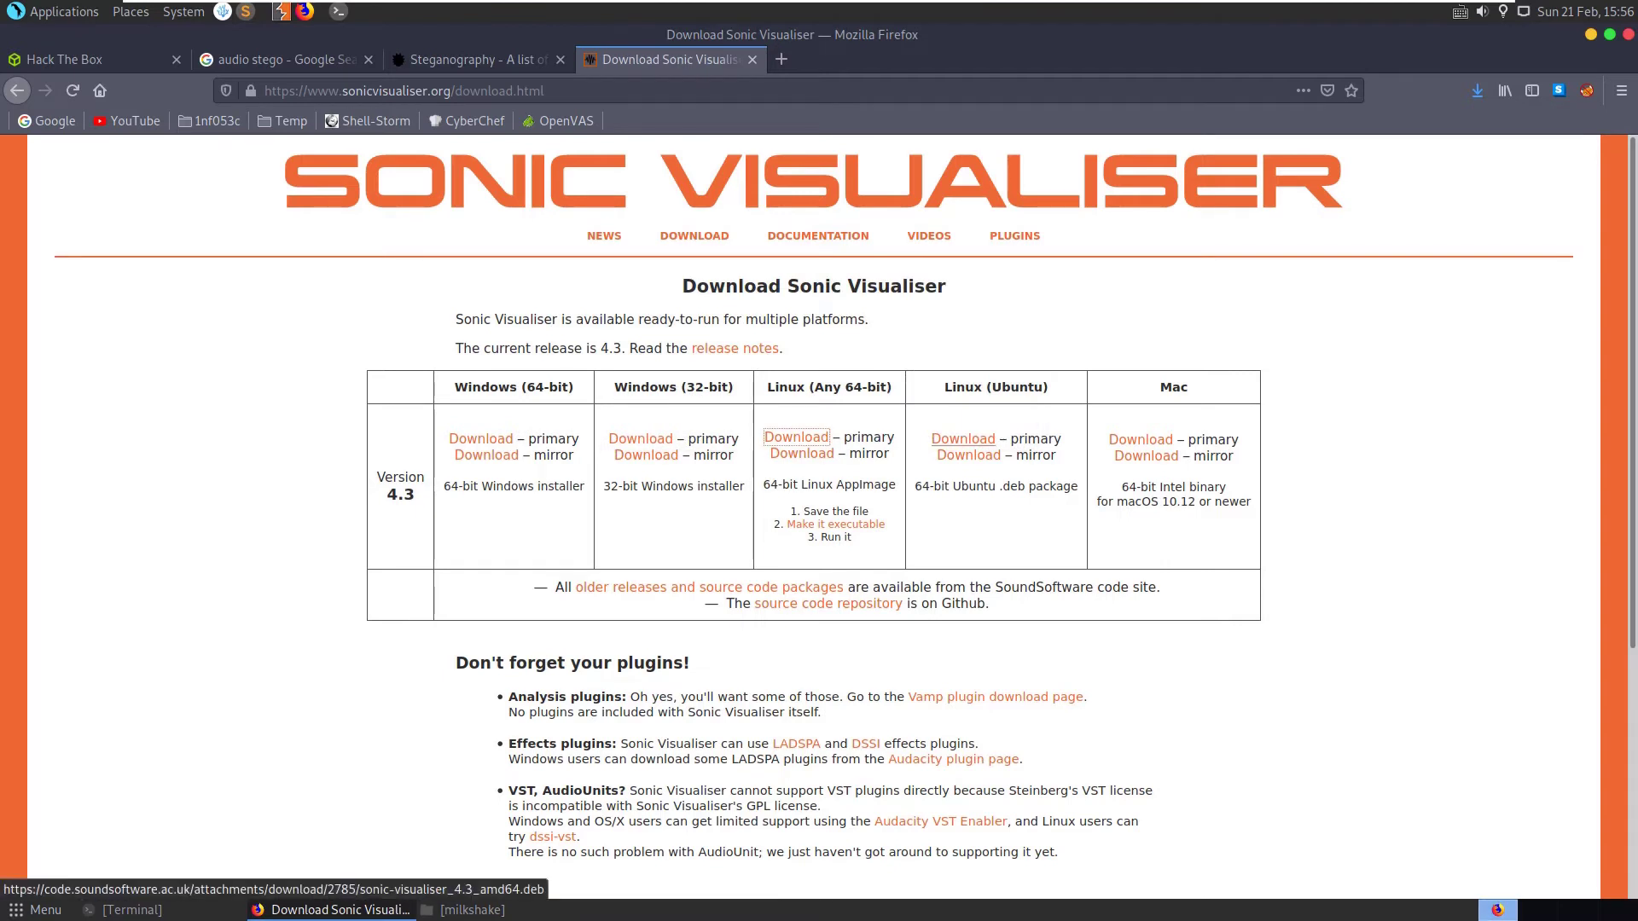
{"action": "left_click", "coordinate": [963, 438]}
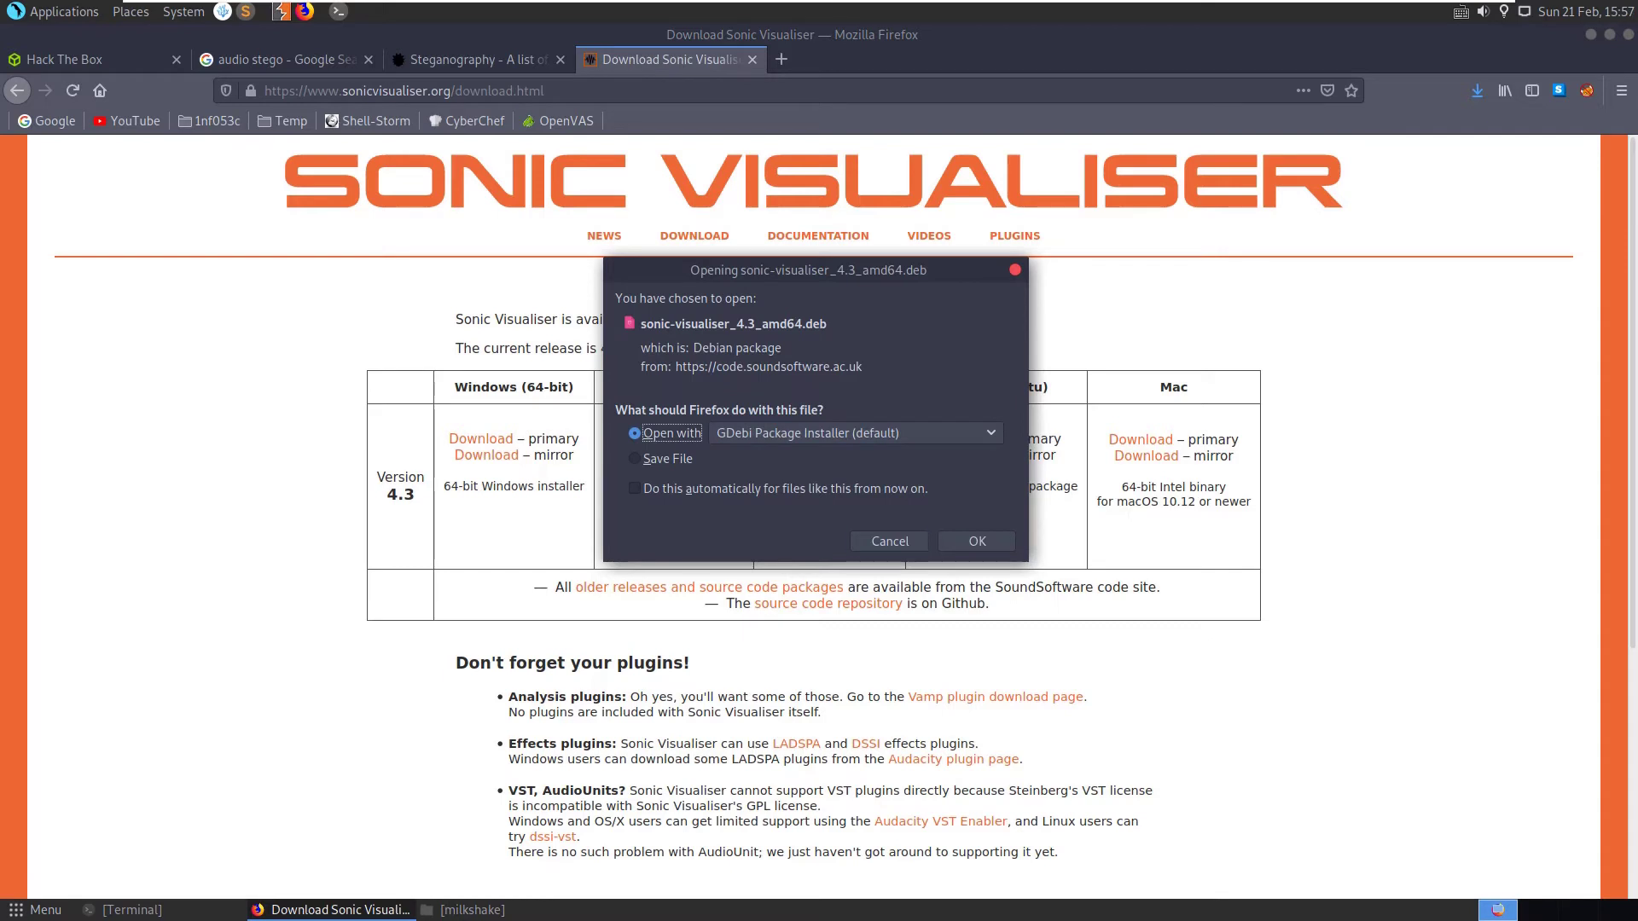
{"action": "left_click", "coordinate": [657, 458]}
{"action": "left_click", "coordinate": [976, 541]}
{"action": "key", "text": "Return"}
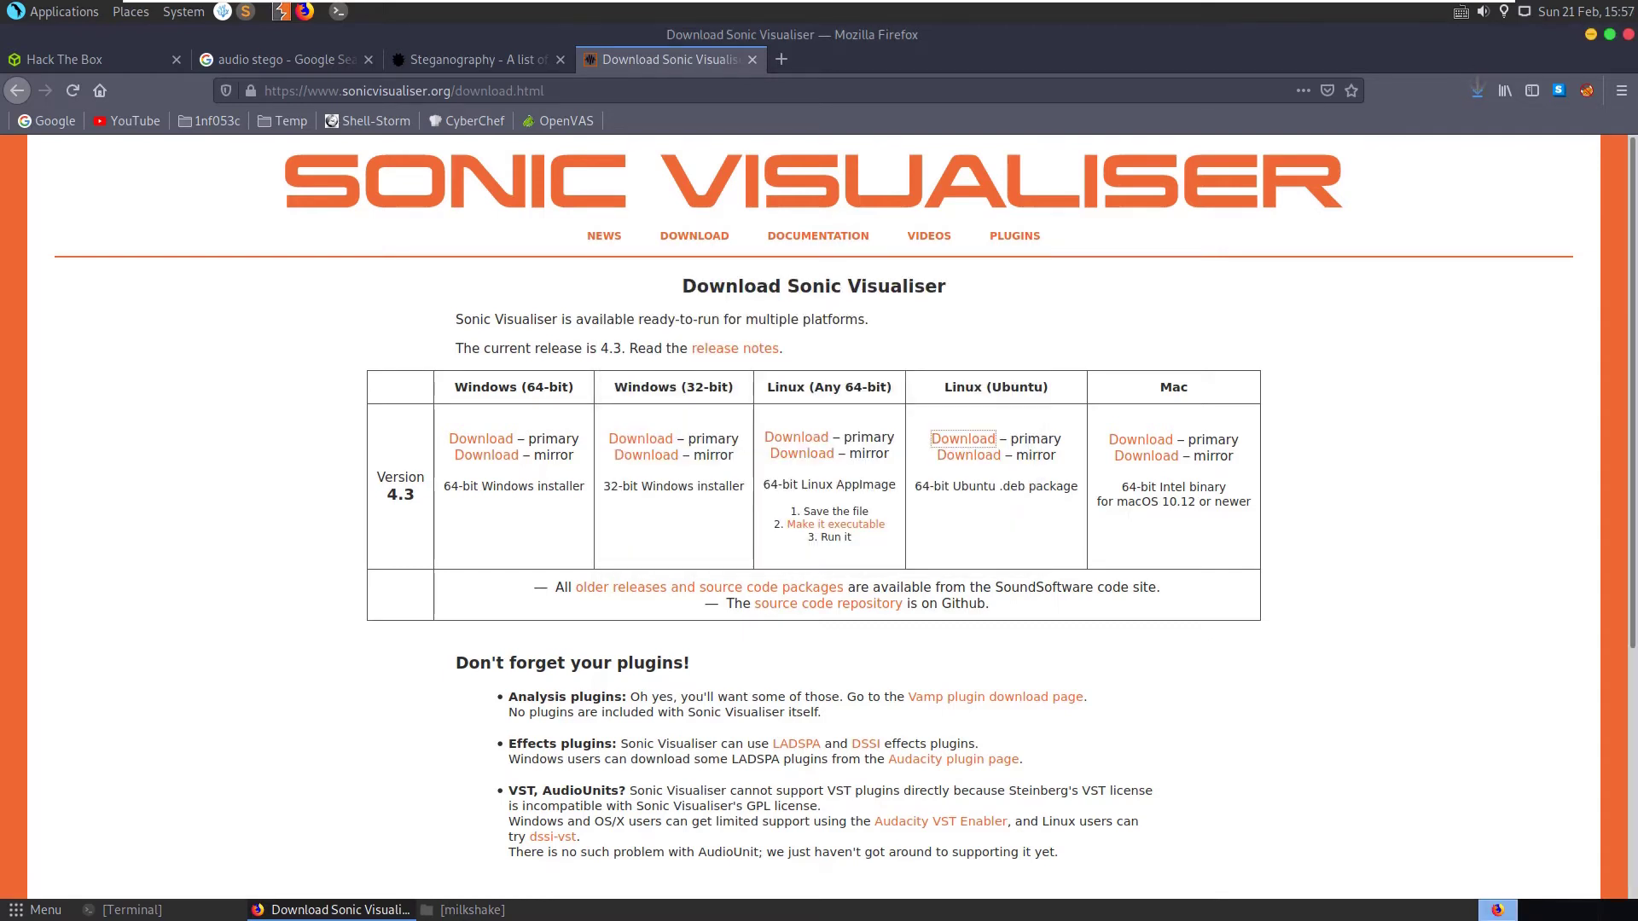
- Minimize Firefox and install the sonic-visualiser package with sudo apt-get install in the terminal, accepting the additional packages
{"action": "left_click", "coordinate": [1590, 35]}
{"action": "key", "text": "alt+Tab"}
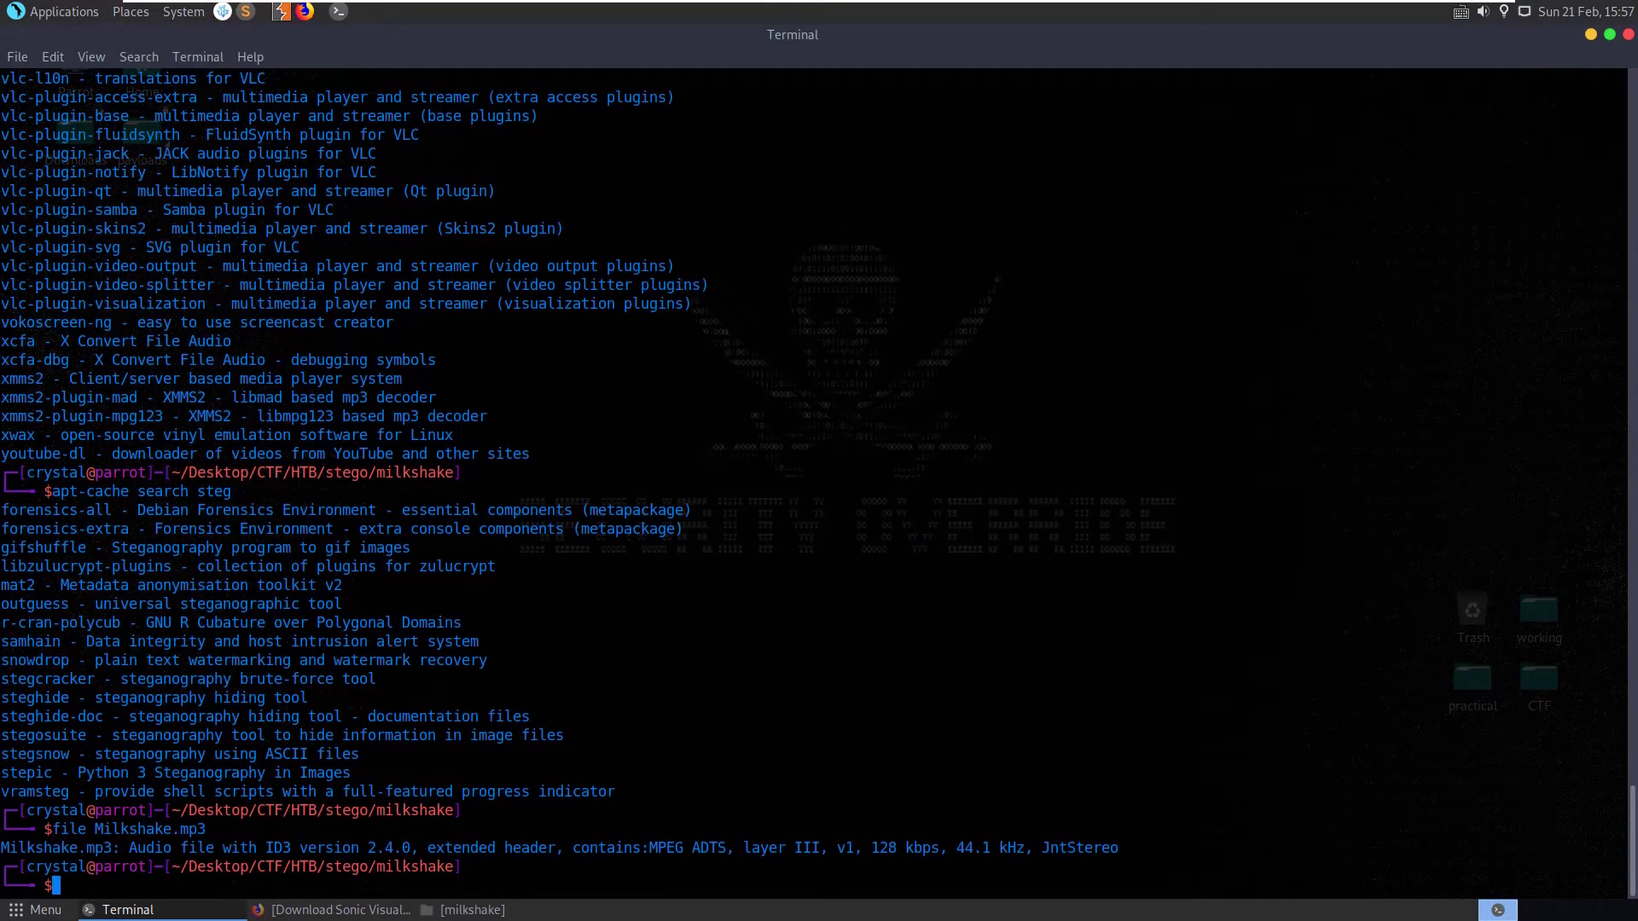
{"action": "type", "text": "sudo apt-get install son"}
{"action": "key", "text": "Tab"}
{"action": "key", "text": "Tab"}
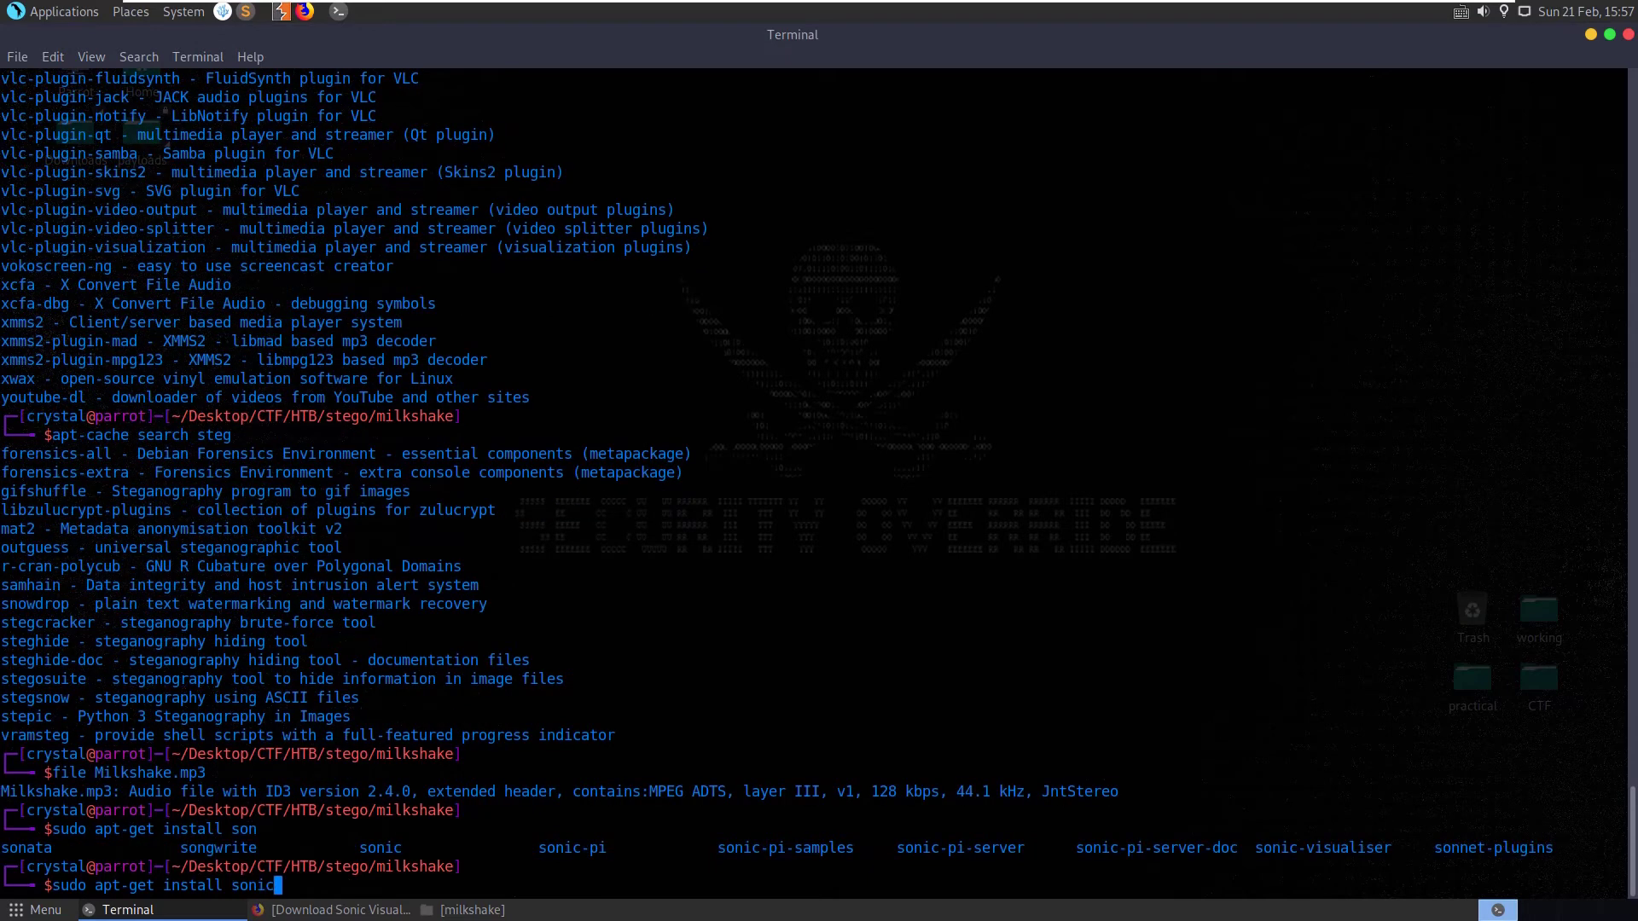
{"action": "type", "text": "ic"}
{"action": "key", "text": "Tab"}
{"action": "key", "text": "Tab"}
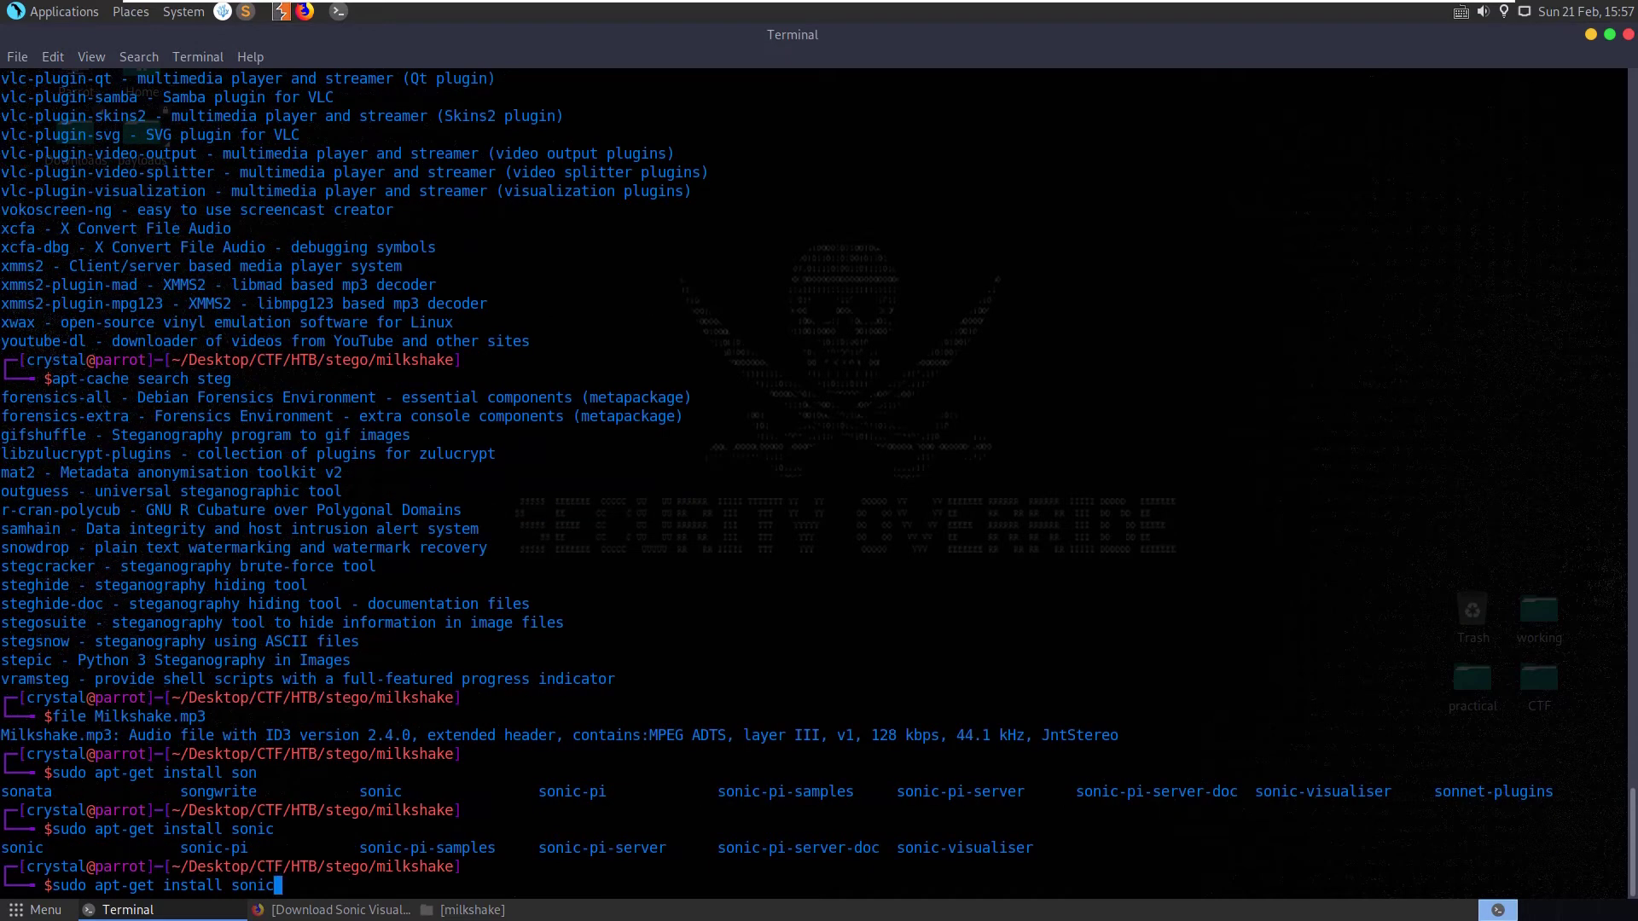
{"action": "type", "text": "-v"}
{"action": "key", "text": "Tab"}
{"action": "key", "text": "Return"}
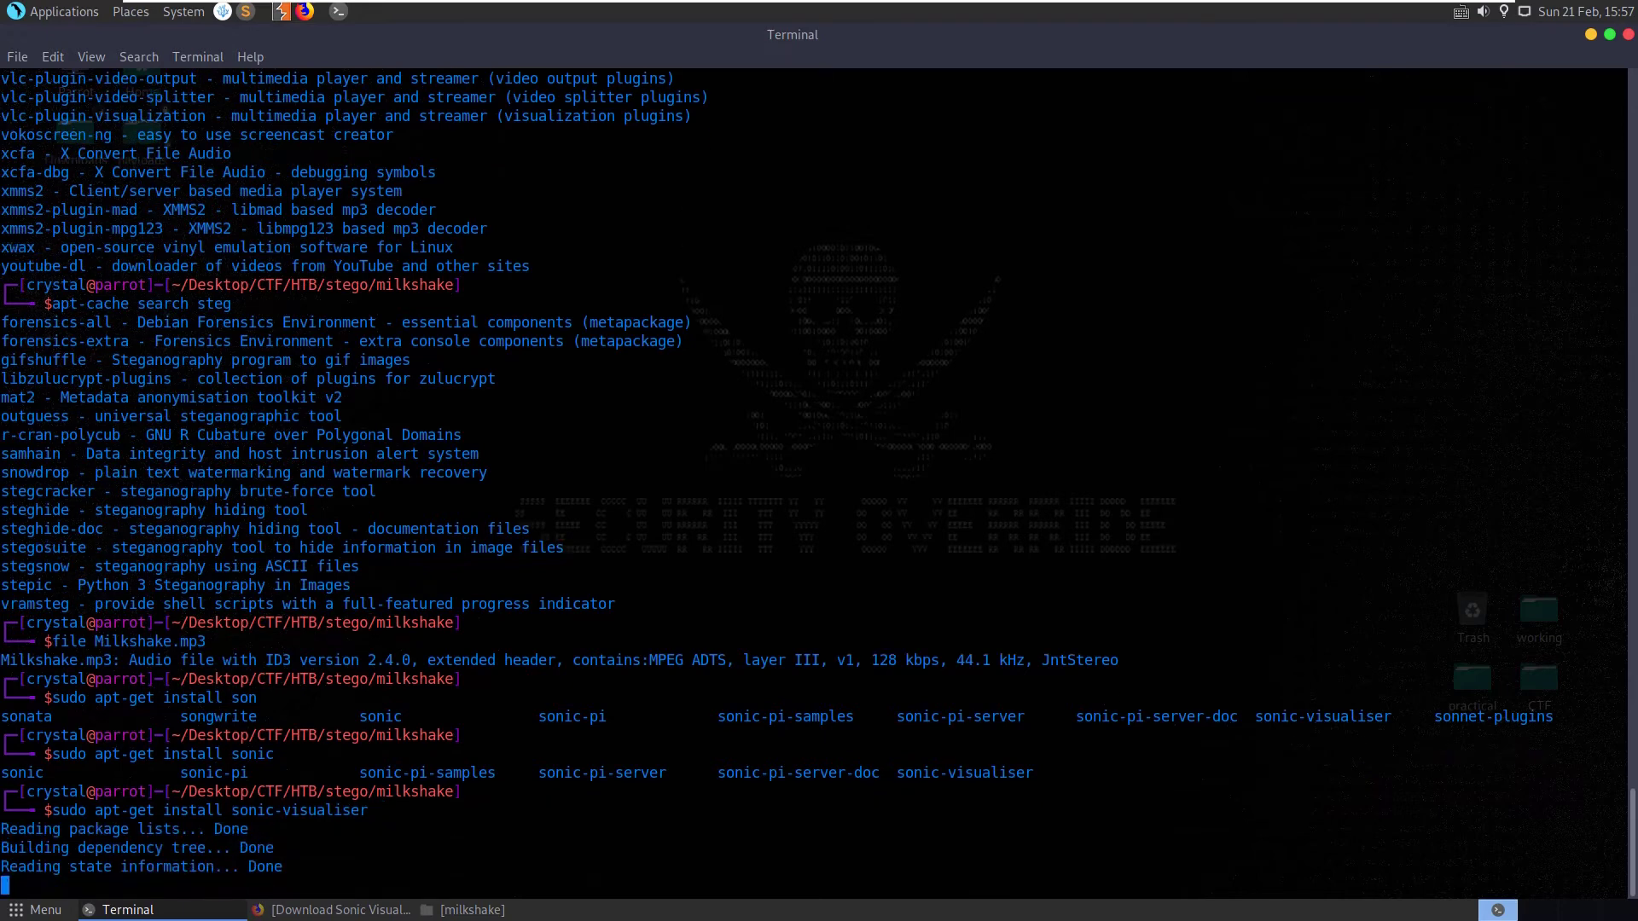
{"action": "key", "text": "Return"}
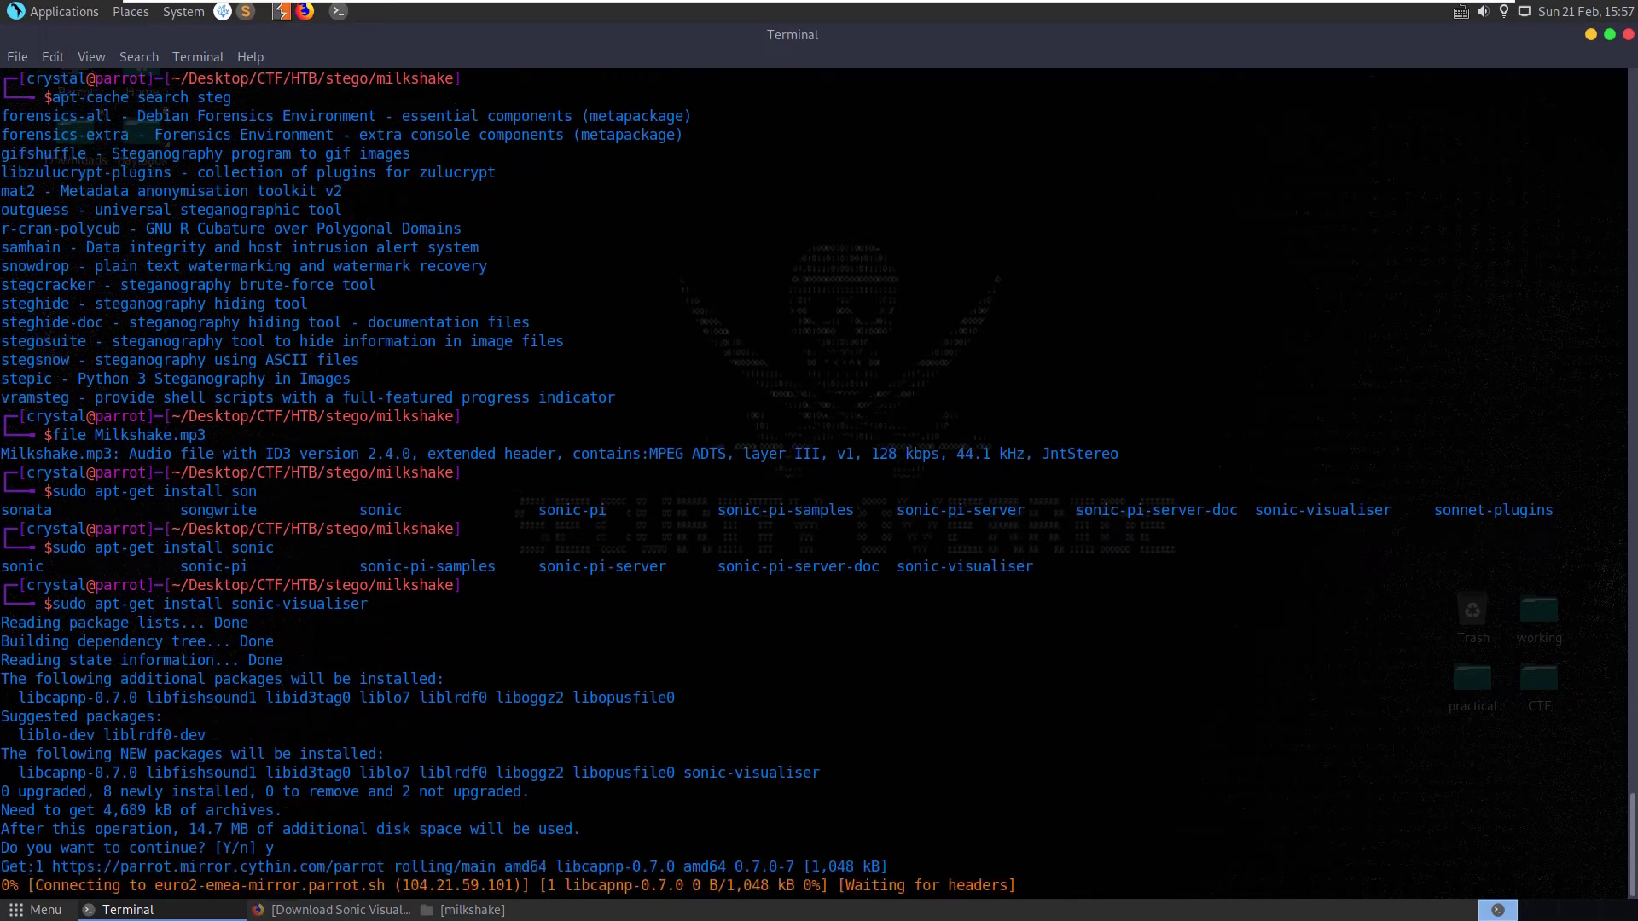
- In a second terminal tab, delete ~/Downloads/sonic-visualiser_4.3_amd64.deb and Milkshake.mp3, list the folder, and return to the installation tab
{"action": "key", "text": "ctrl+shift+t"}
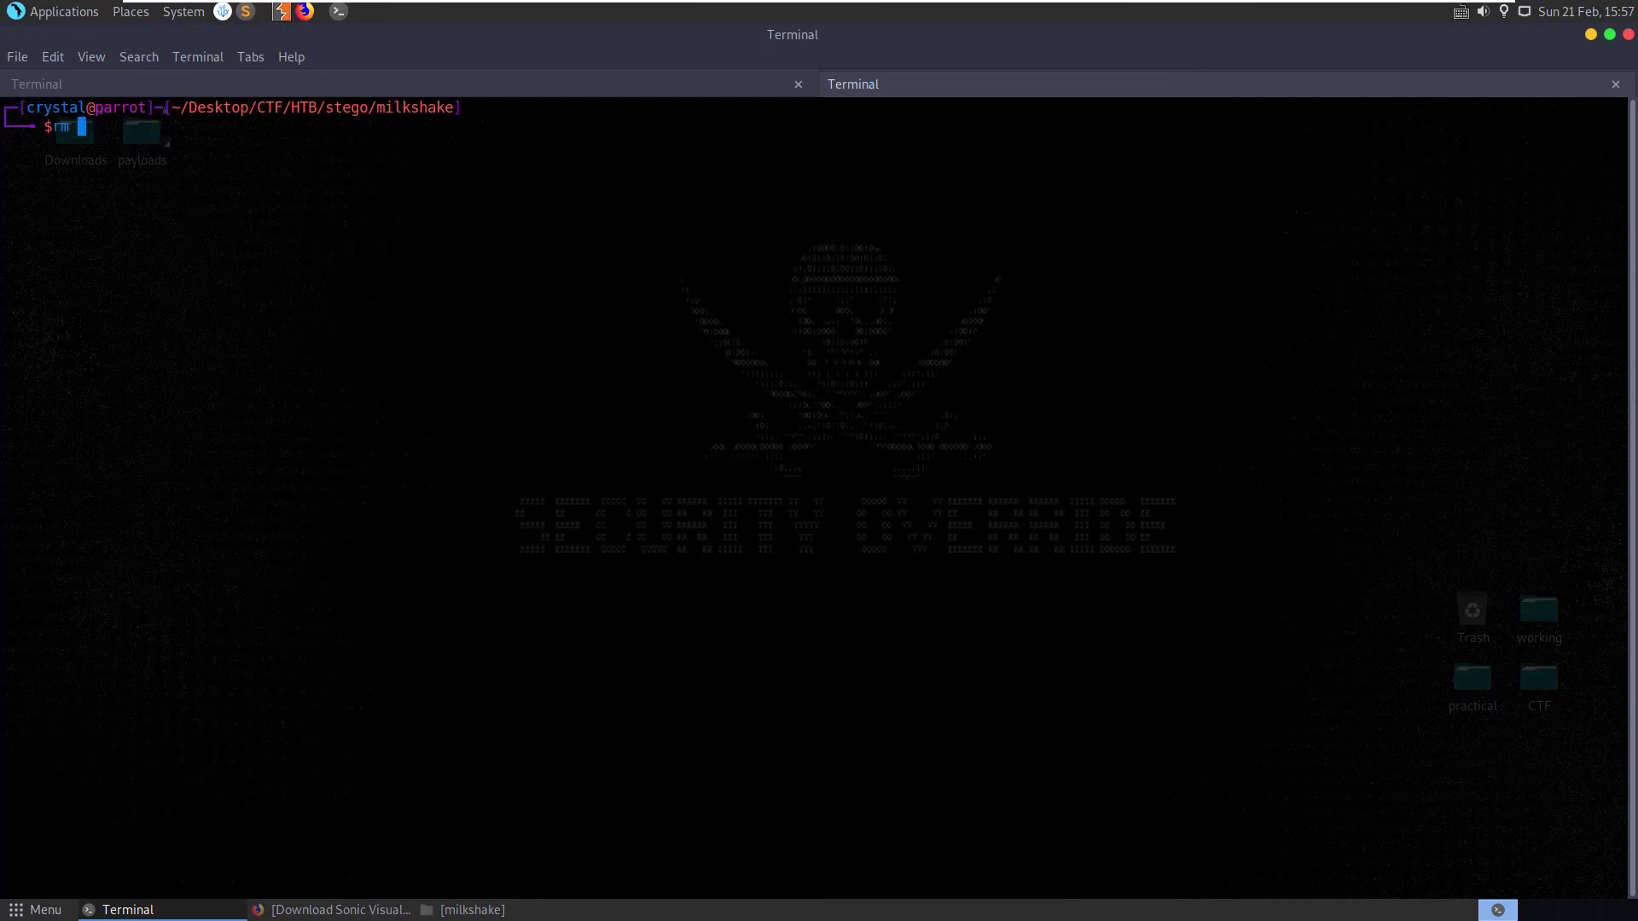
{"action": "type", "text": "rm ~/Downloads/sonic-visualiser_4.3_amd64.deb Milkshake.mp3"}
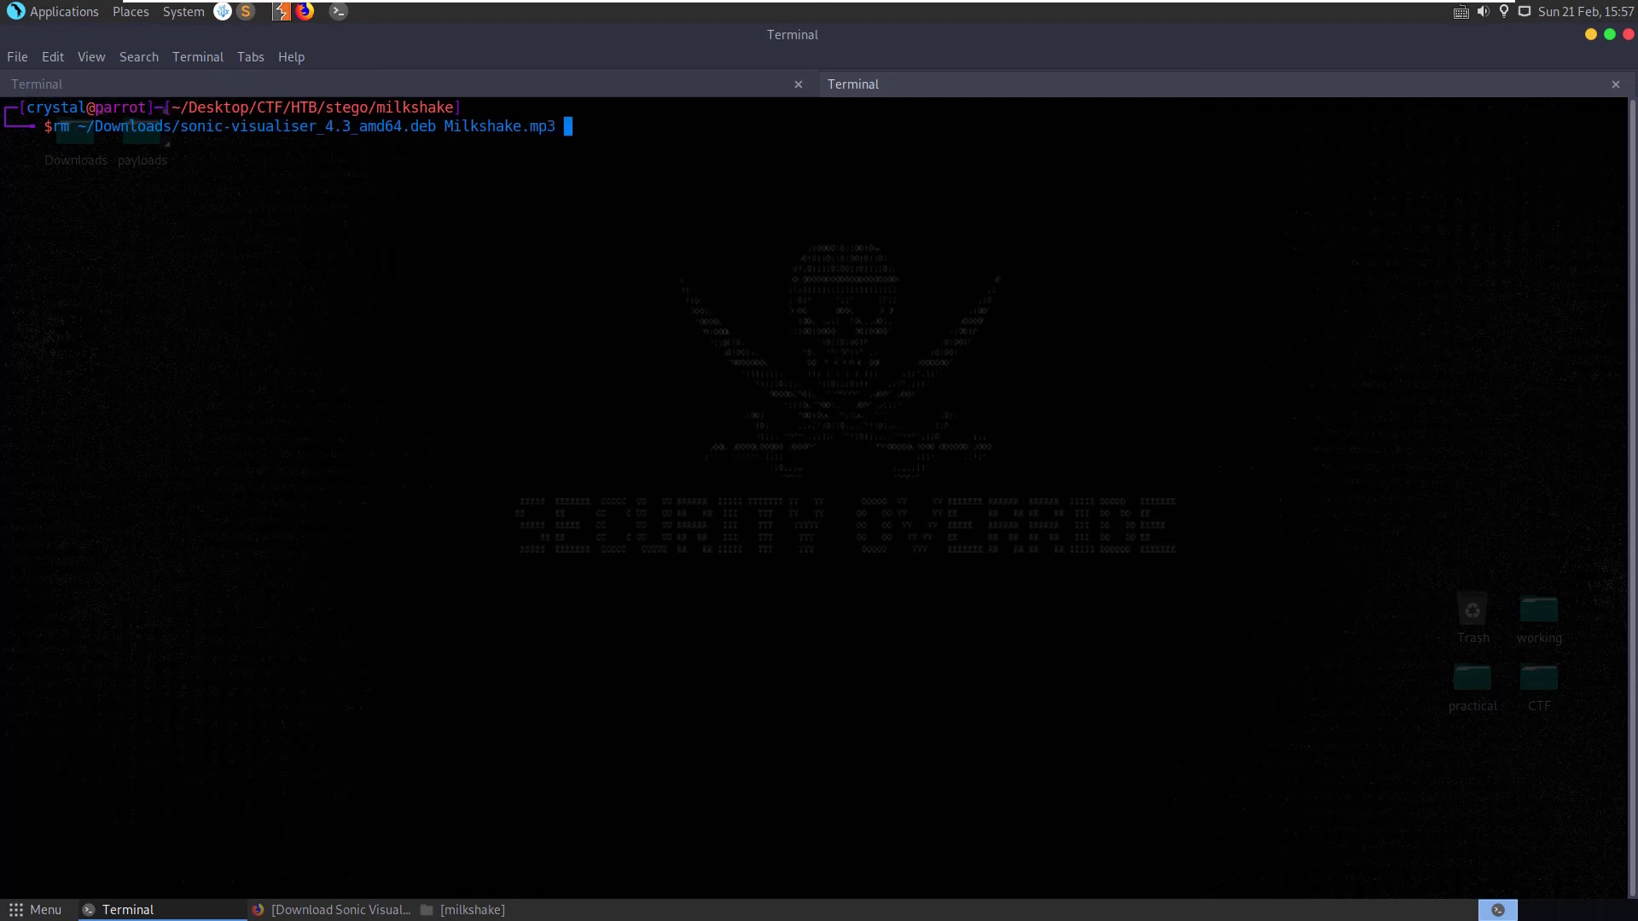
{"action": "key", "text": "Return"}
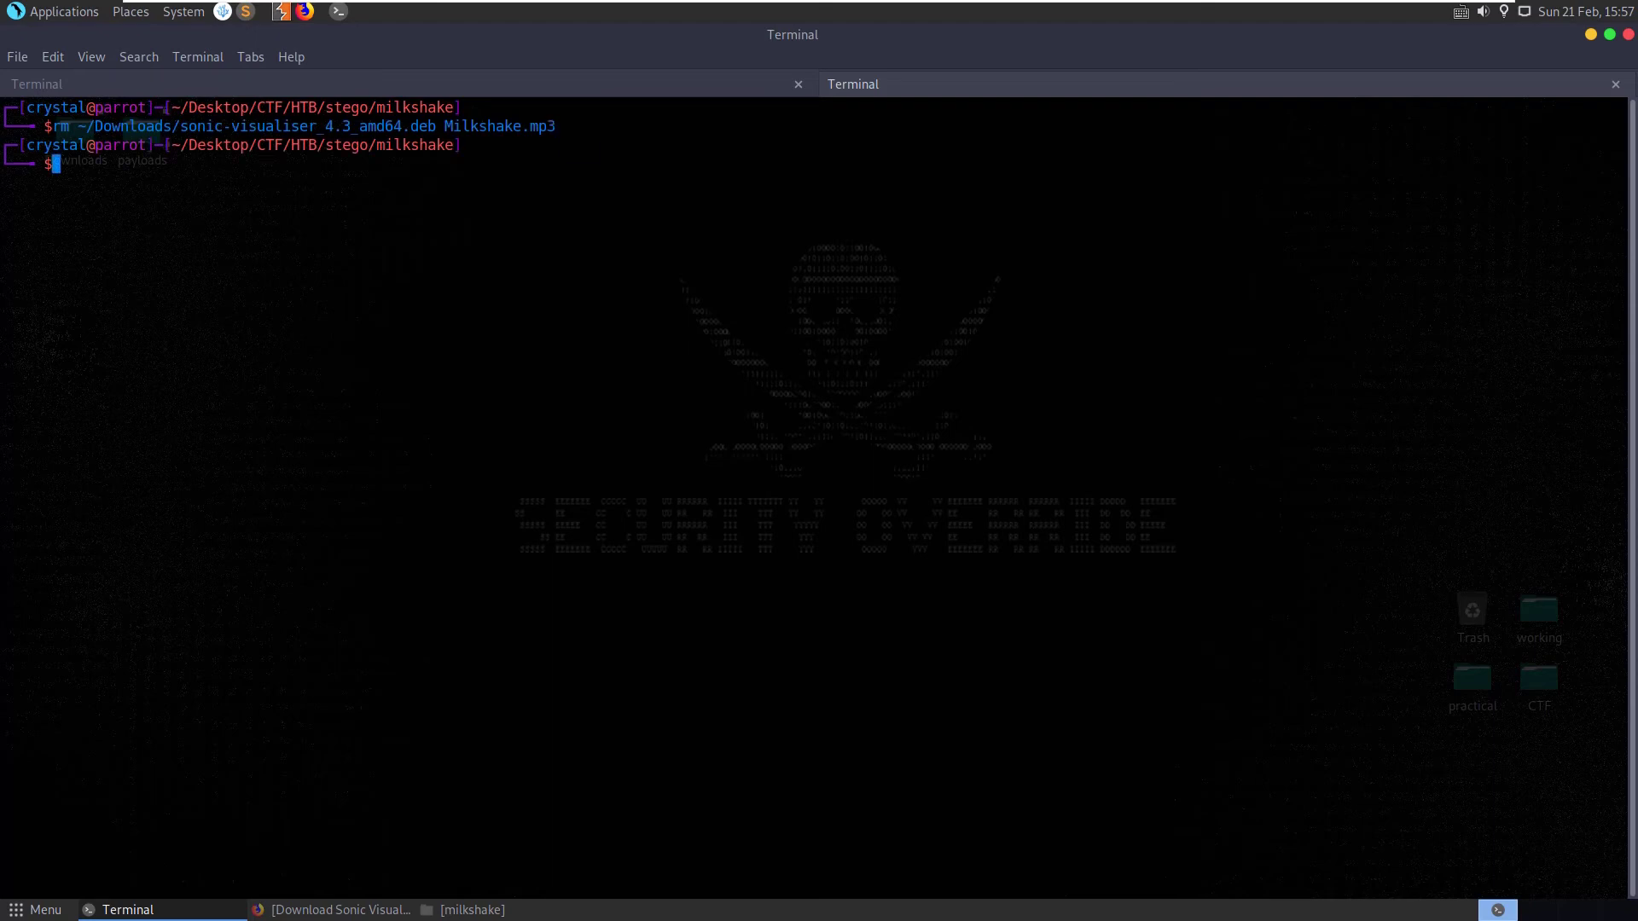
{"action": "type", "text": "ls"}
{"action": "key", "text": "Return"}
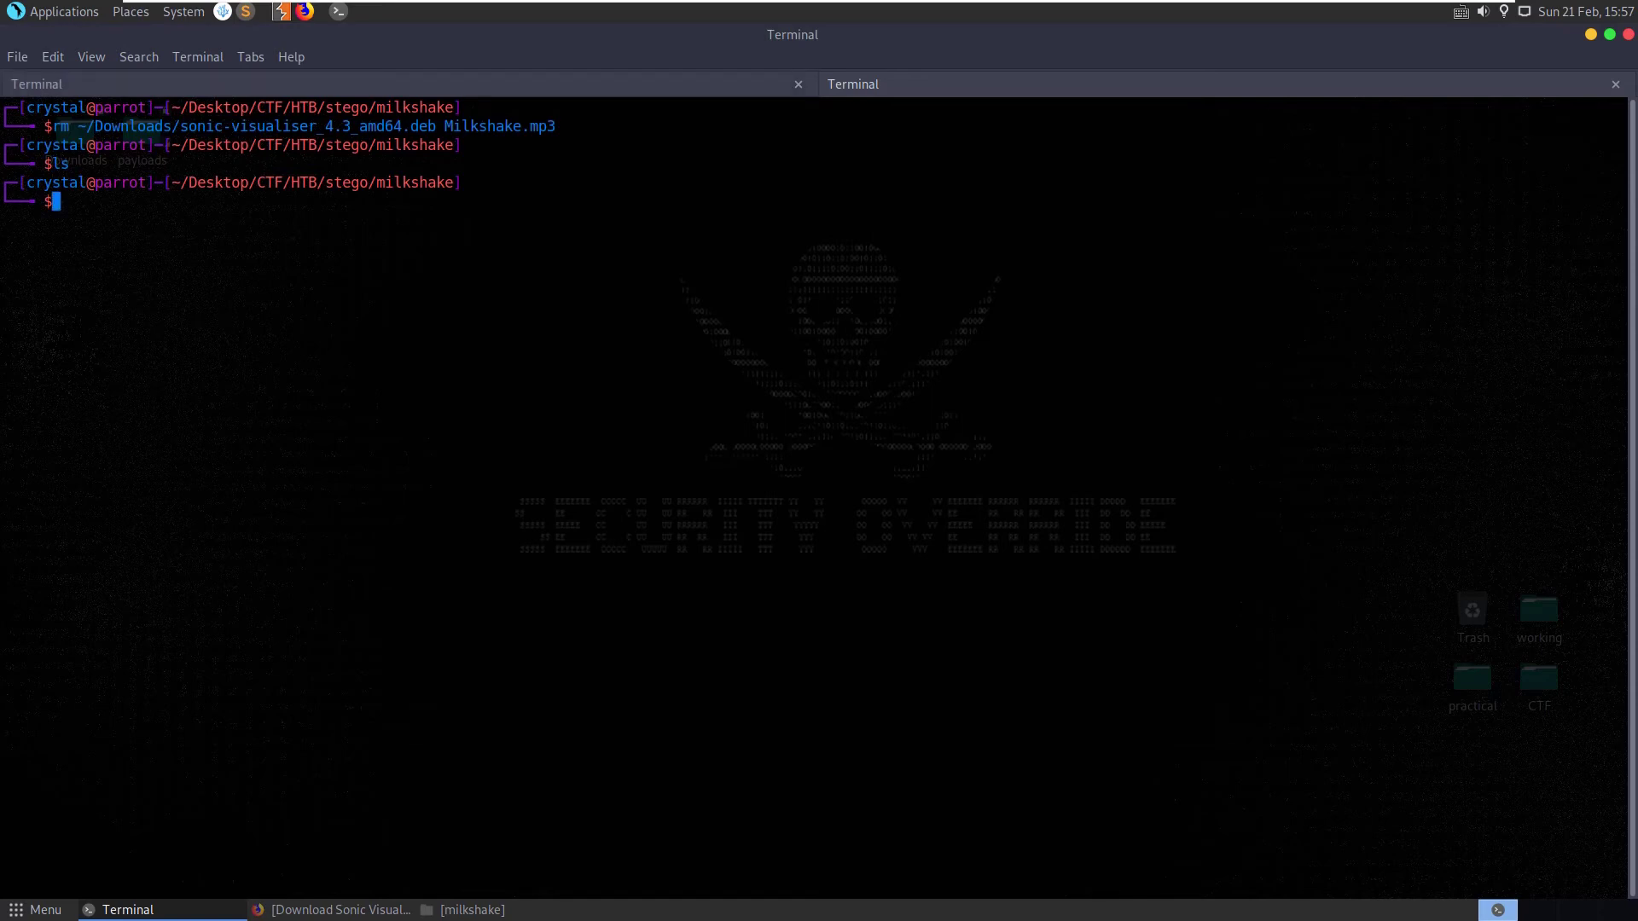
{"action": "key", "text": "ctrl+Page_Up"}
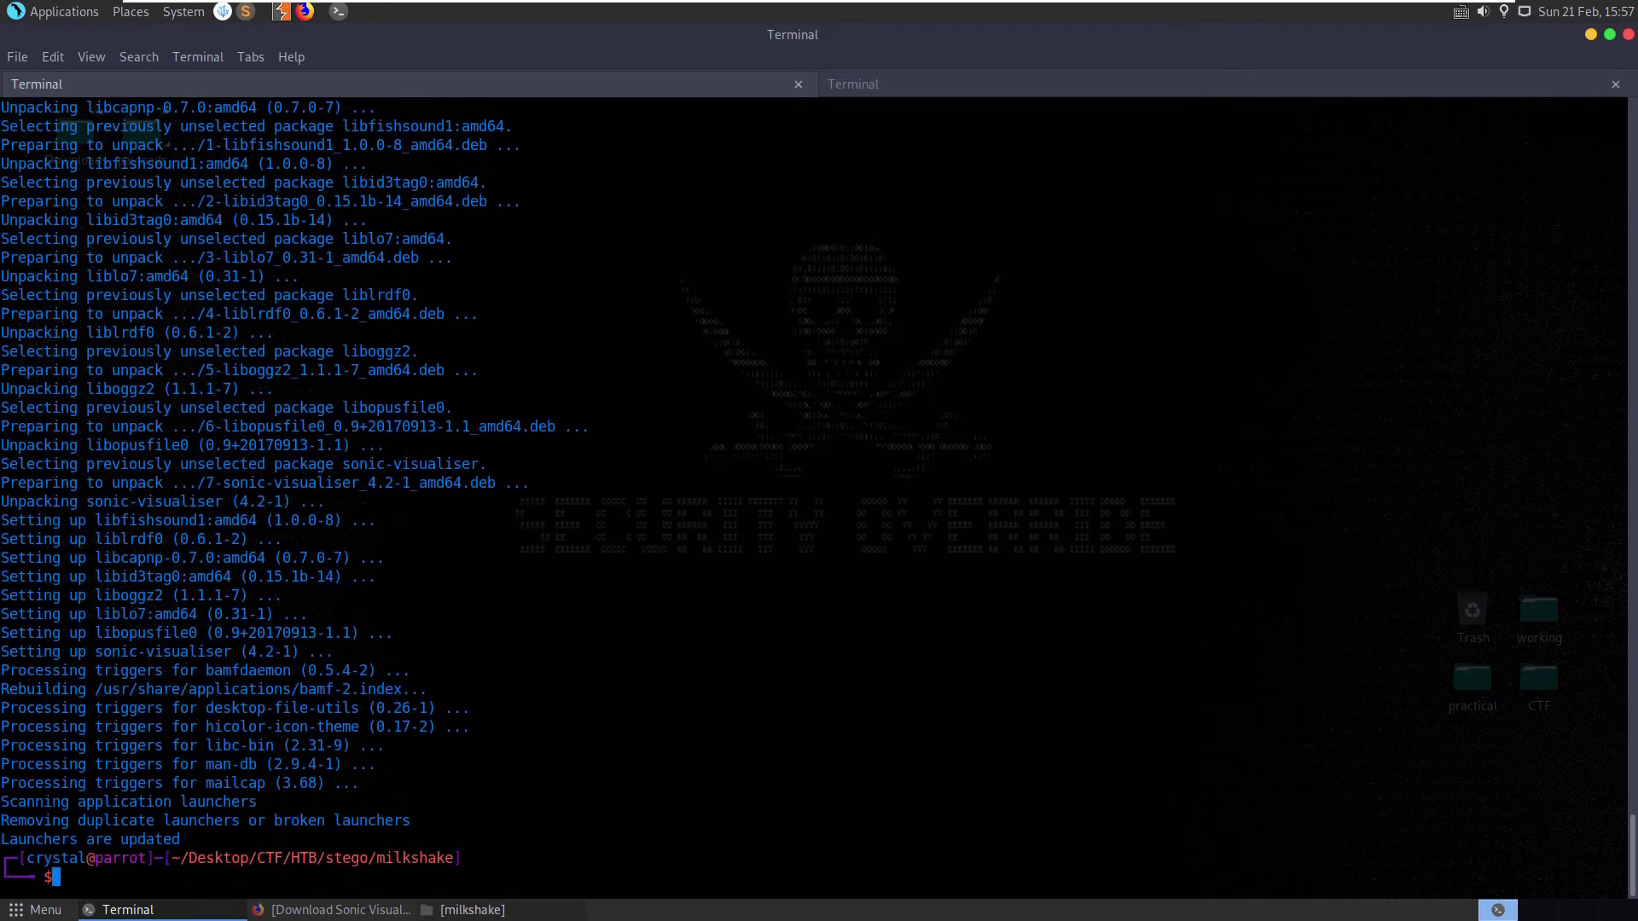
- Return to the Hack The Box Milkshake challenge page in Firefox and download its files, opening the zip in the archive manager
{"action": "left_click", "coordinate": [469, 910]}
{"action": "left_click", "coordinate": [471, 909]}
{"action": "left_click", "coordinate": [333, 910]}
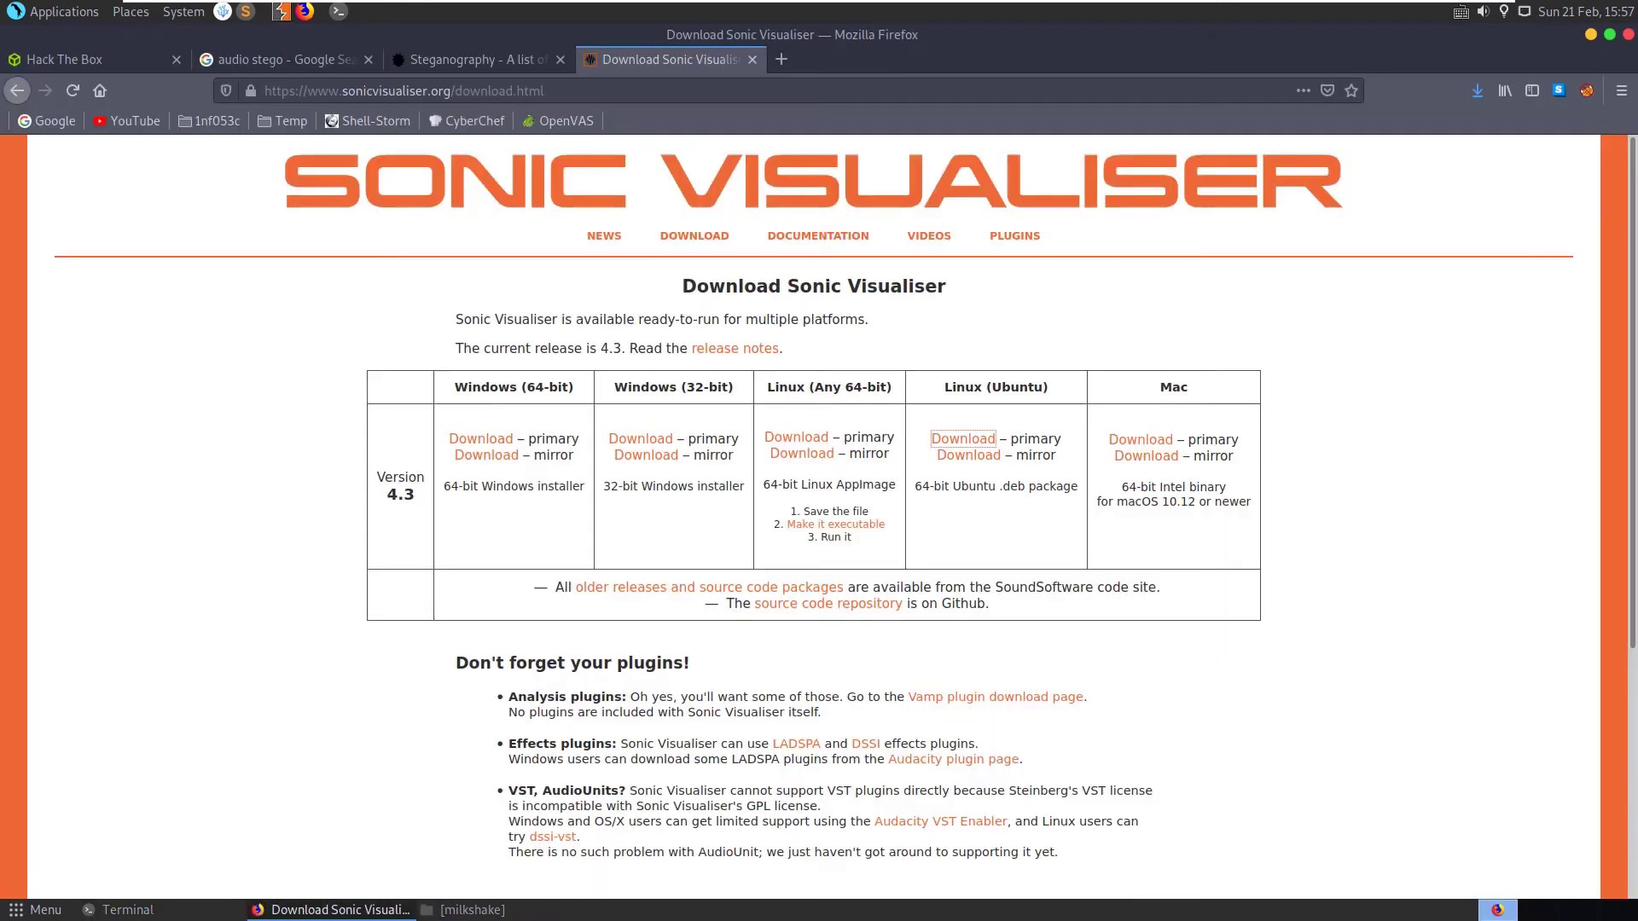
{"action": "left_click", "coordinate": [64, 59]}
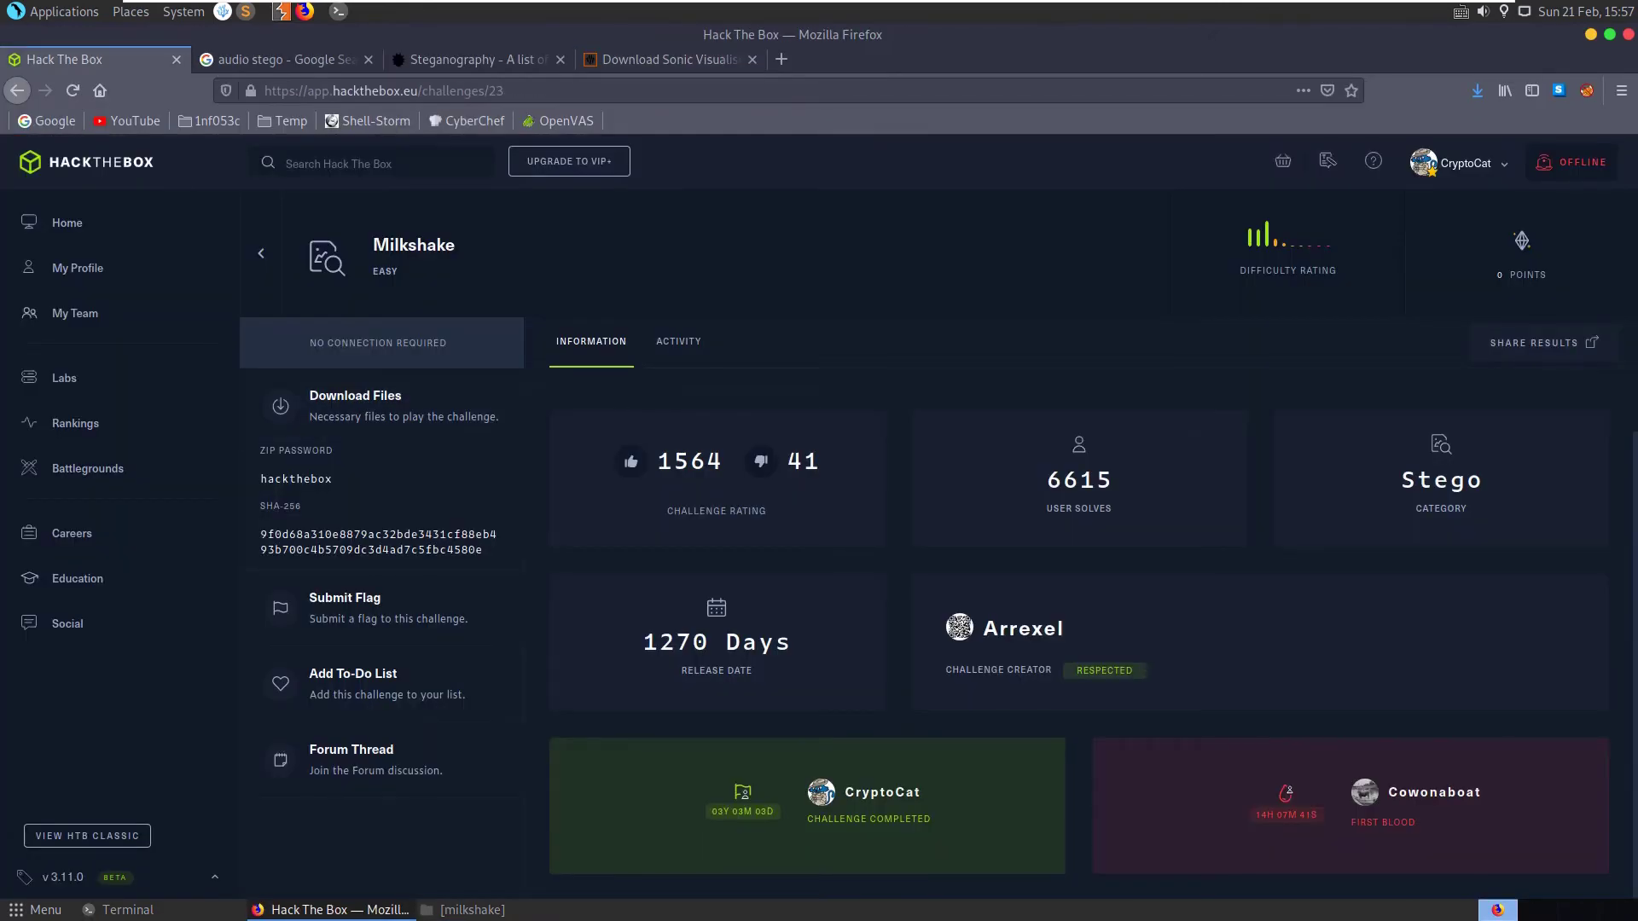
{"action": "left_click", "coordinate": [355, 405]}
{"action": "left_click", "coordinate": [977, 541]}
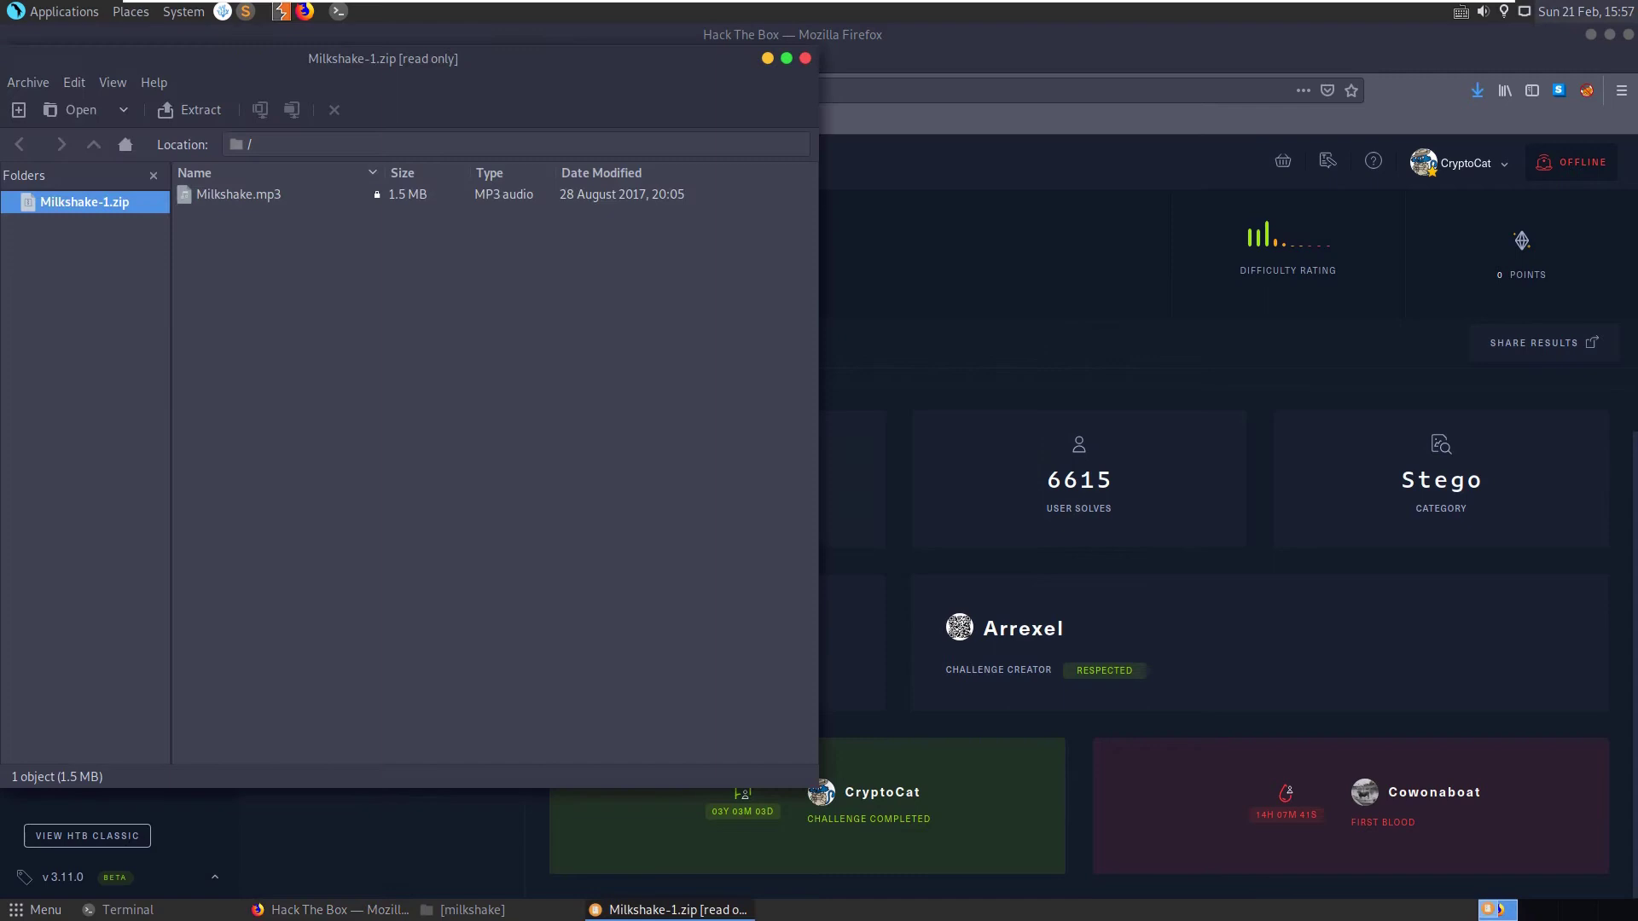
- Extract Milkshake.mp3 from Milkshake-1.zip into the milkshake folder, entering the archive password, and close the archive manager
{"action": "key", "text": "alt+Tab"}
{"action": "key", "text": "alt+Tab"}
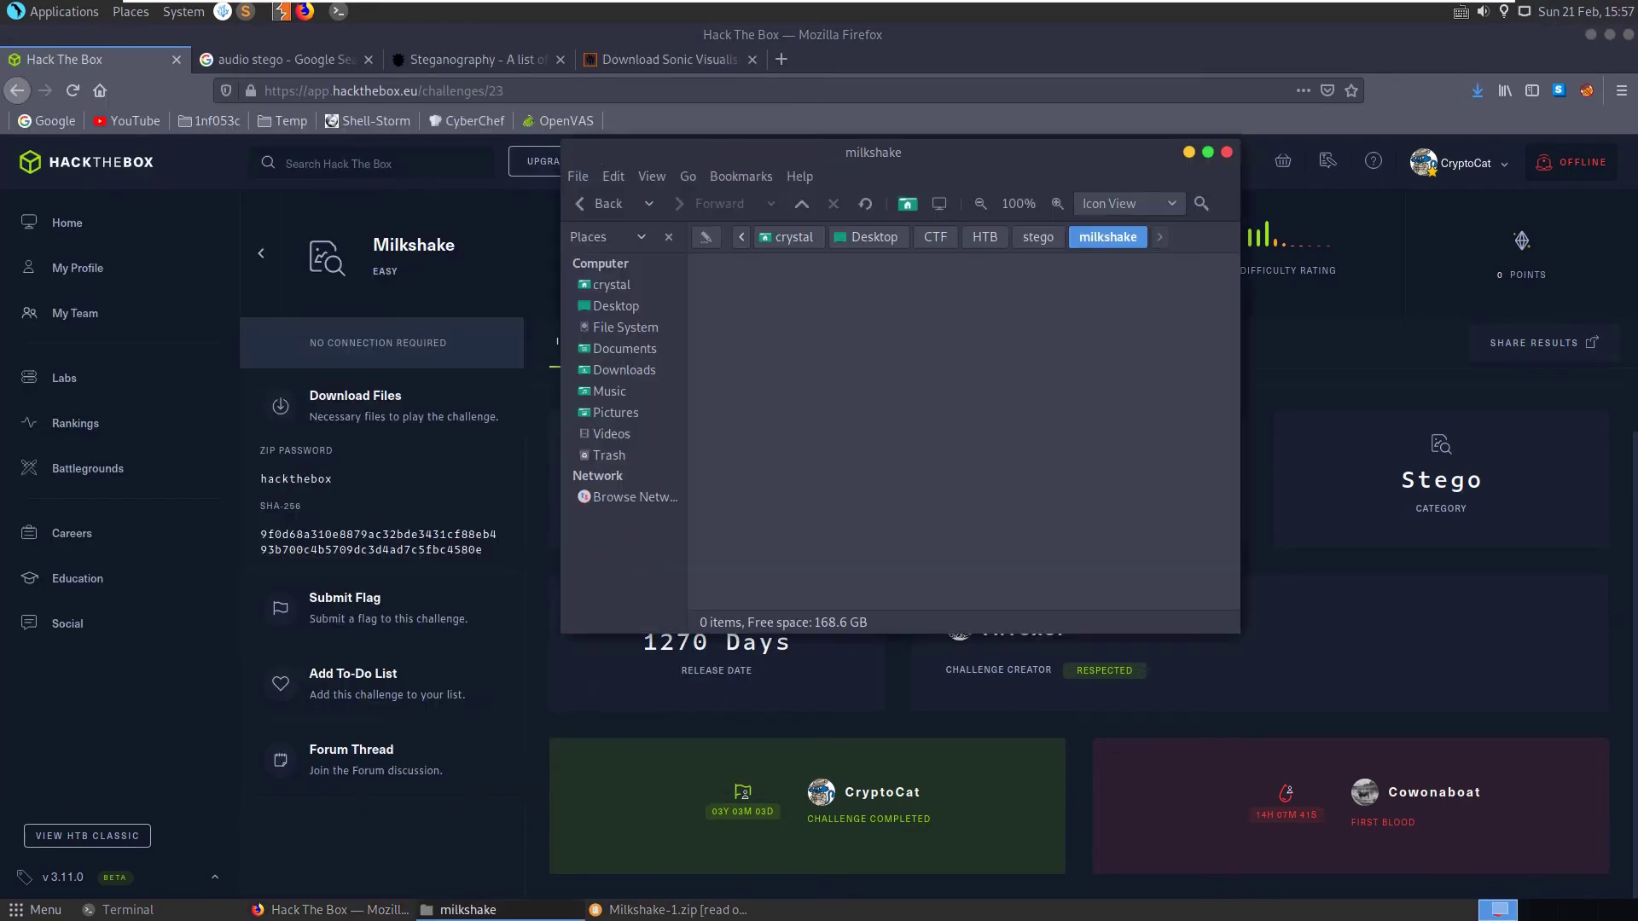
{"action": "left_click", "coordinate": [670, 909]}
{"action": "left_click_drag", "start_coordinate": [239, 194], "coordinate": [1024, 433]}
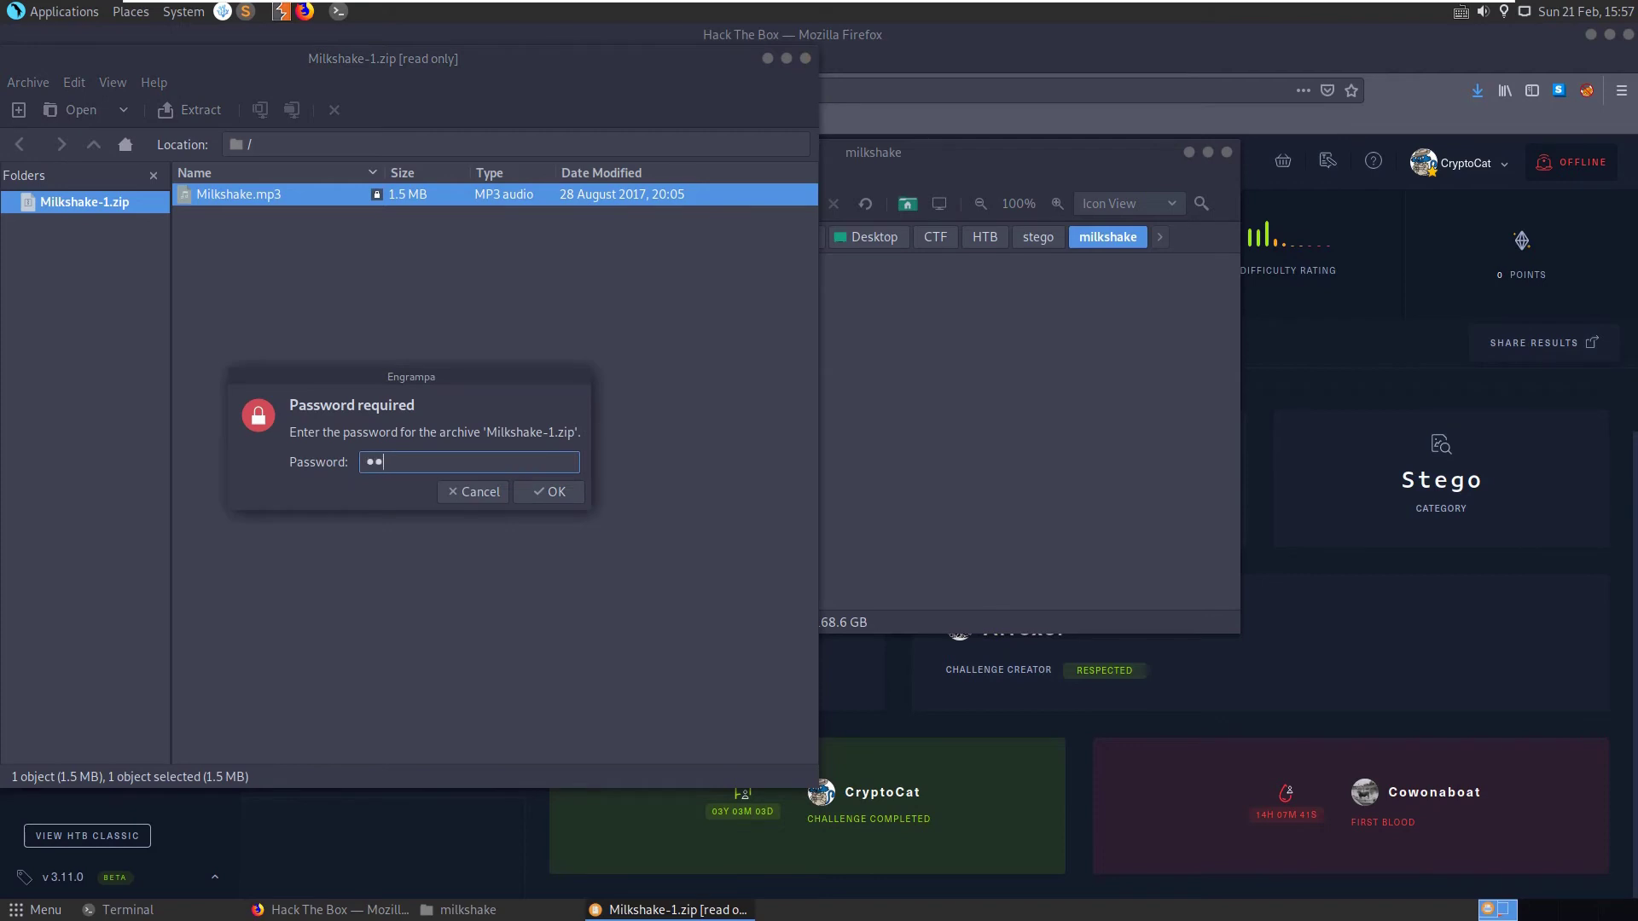
{"action": "key", "text": "Return"}
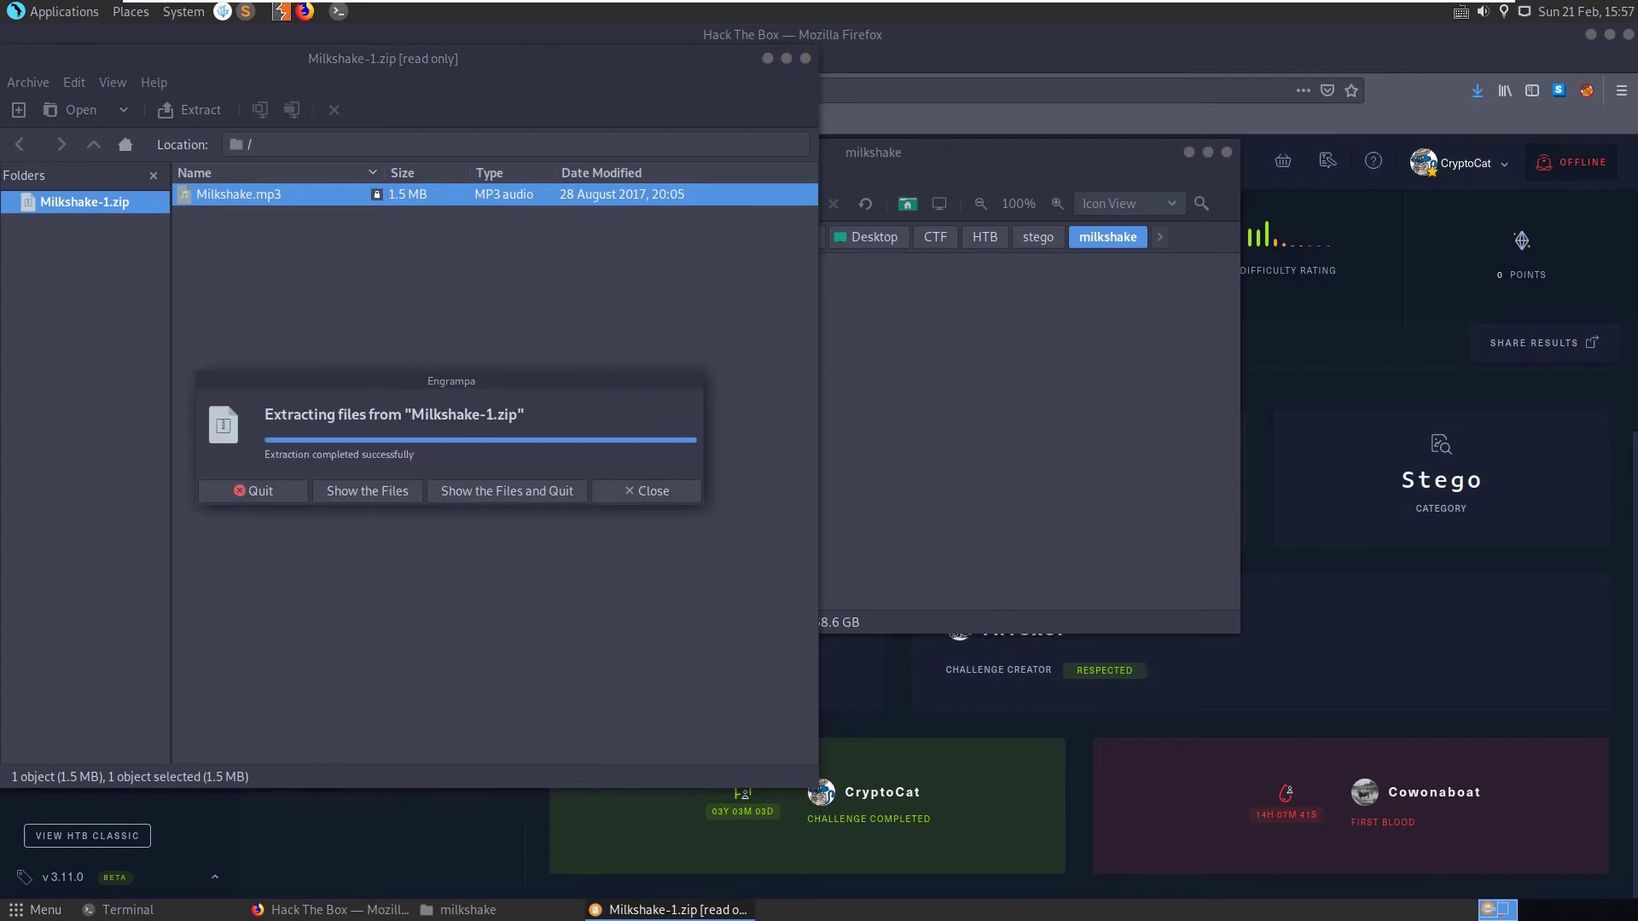
{"action": "key", "text": "Return"}
{"action": "left_click", "coordinate": [805, 58]}
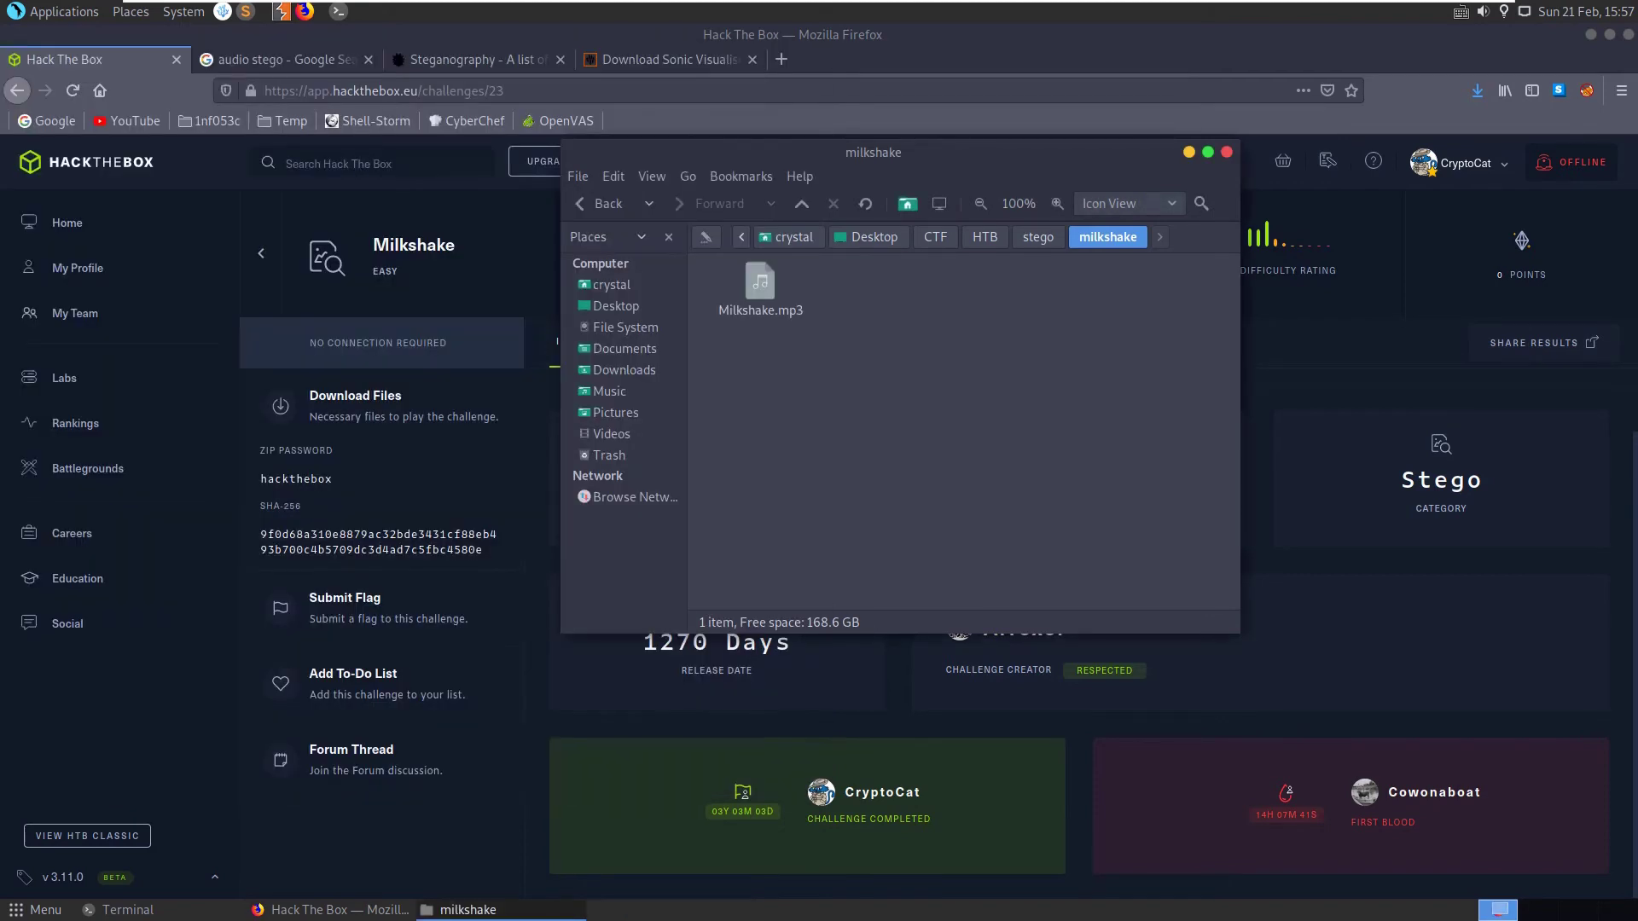
- Minimize the file manager and Firefox, clear the terminal, and open Milkshake.mp3 with the sonic-visualiser command
{"action": "key", "text": "alt+F9"}
{"action": "key", "text": "alt+F9"}
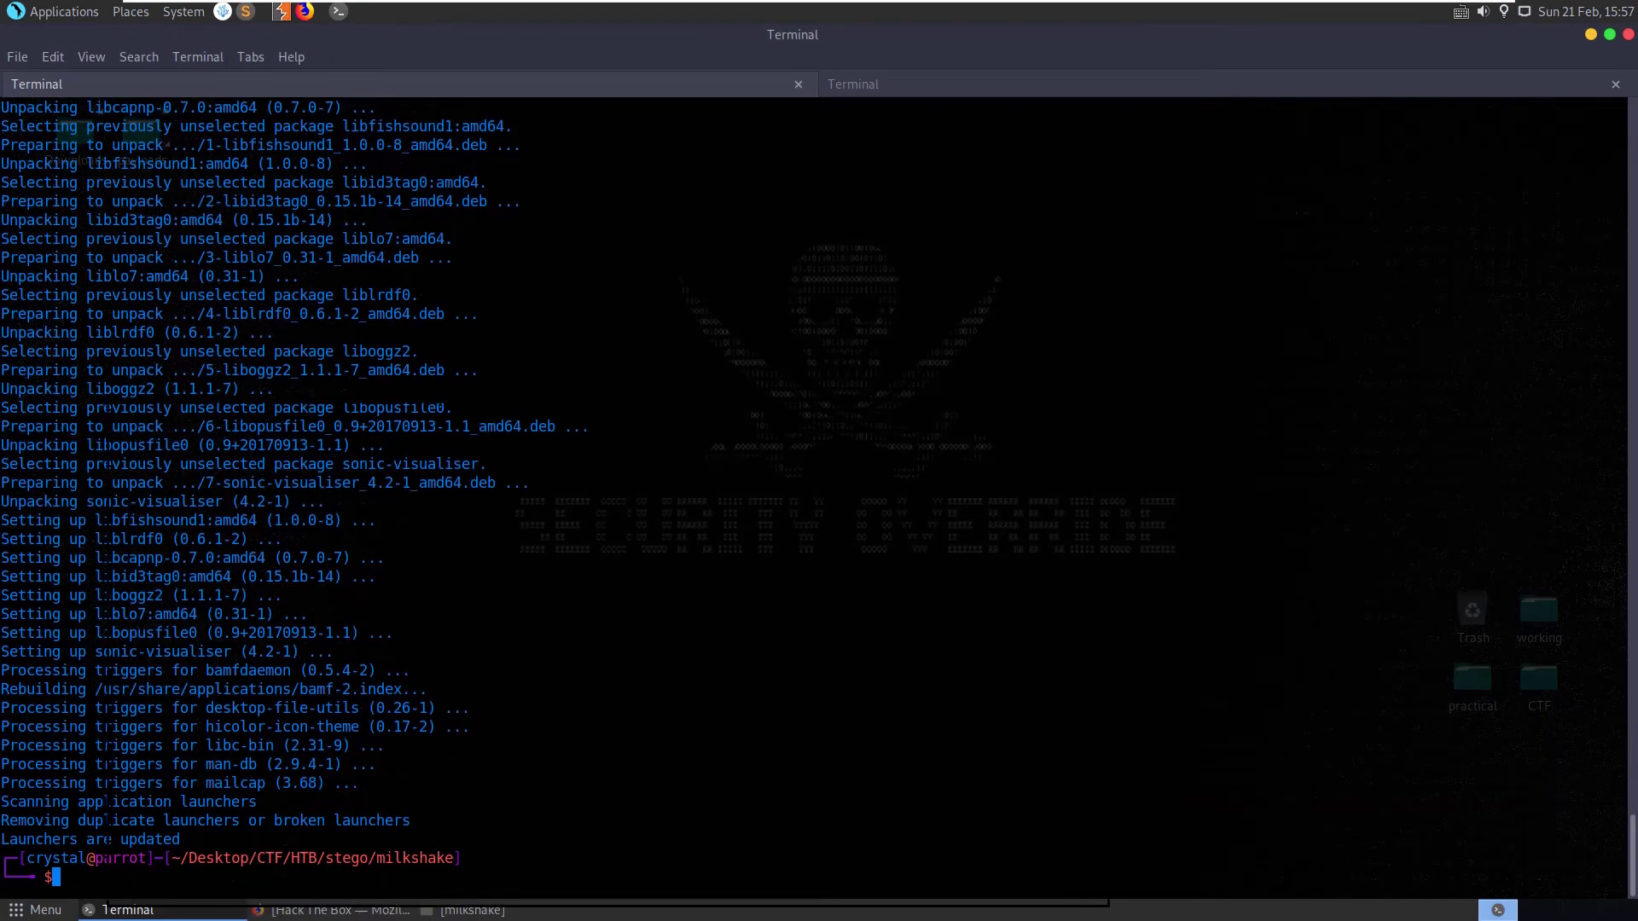
{"action": "type", "text": "c"}
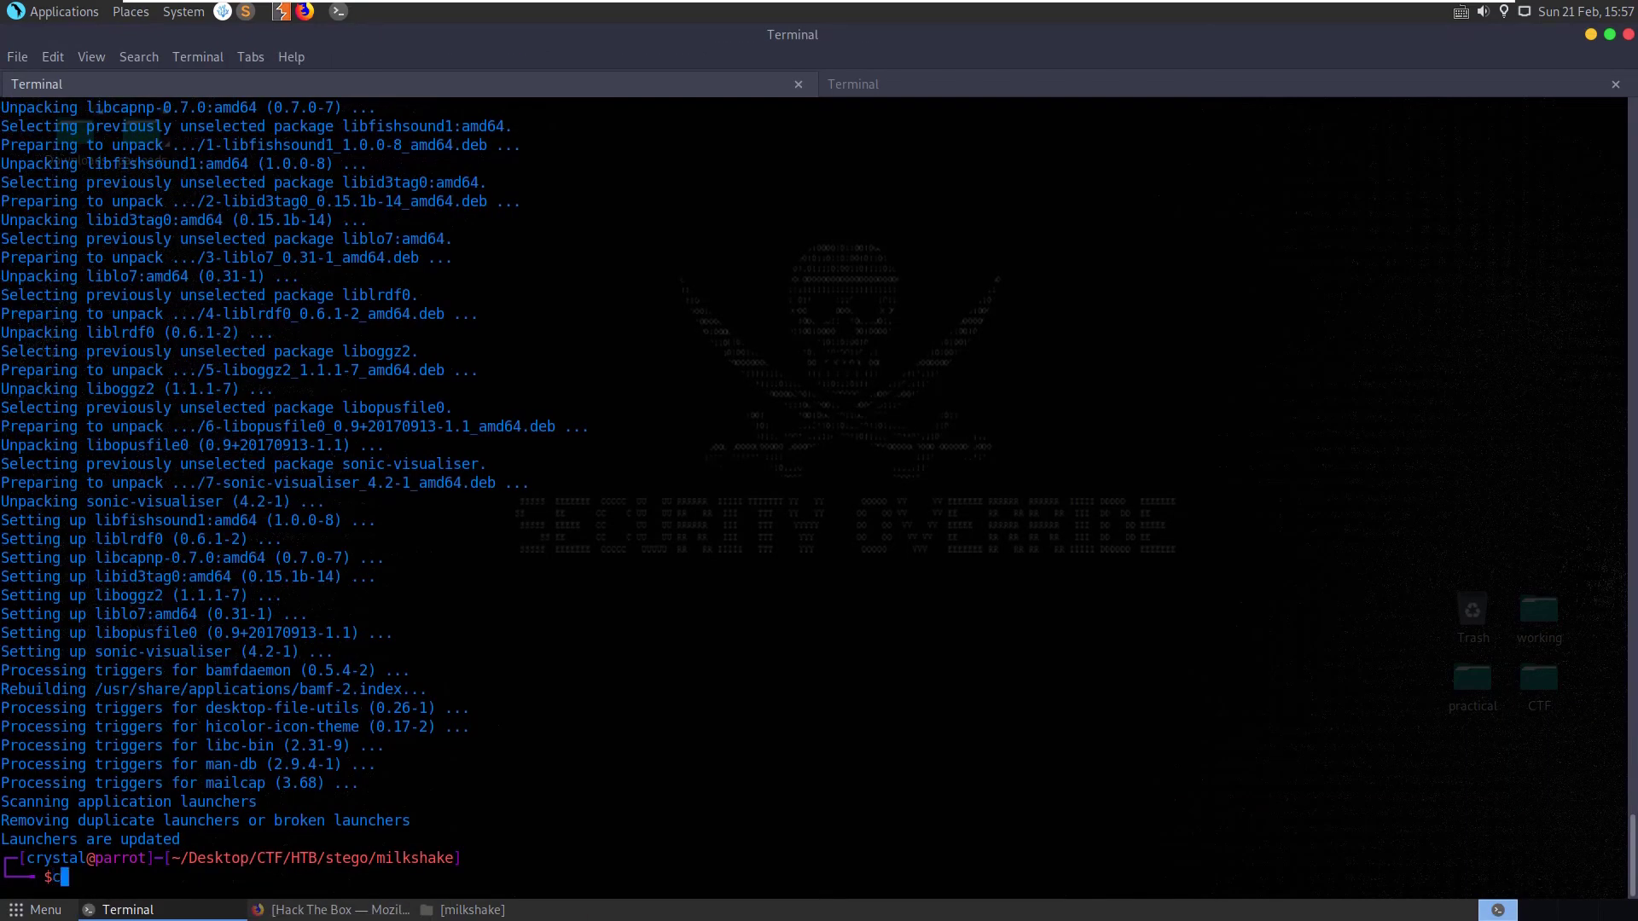
{"action": "type", "text": "lear"}
{"action": "key", "text": "Return"}
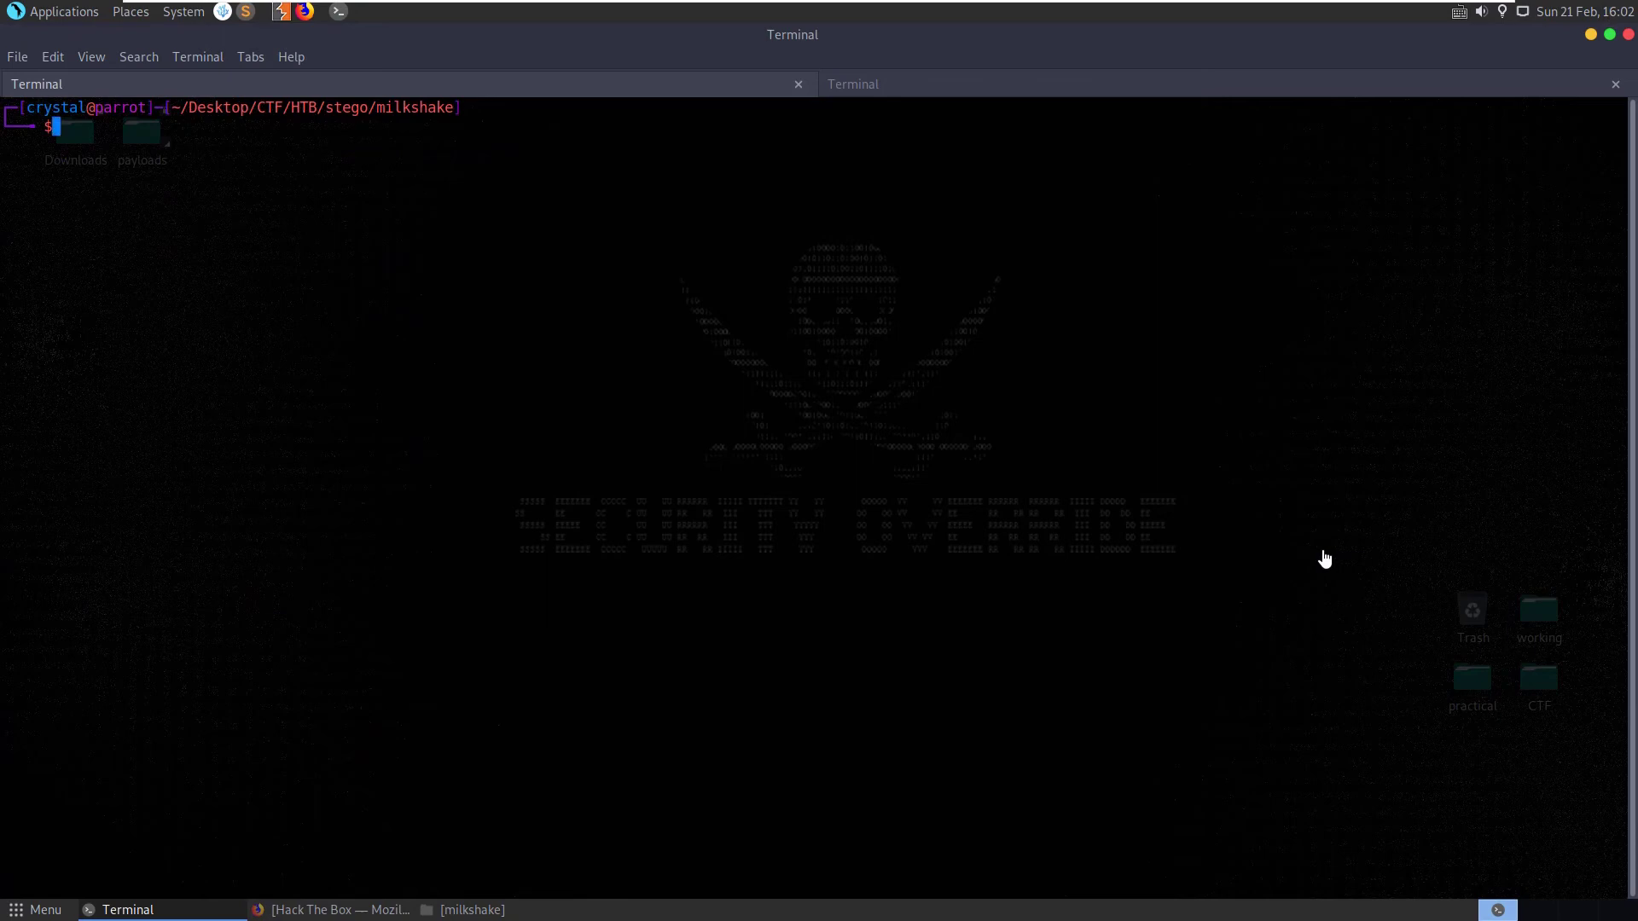
{"action": "type", "text": "sonic-visualiser M"}
{"action": "key", "text": "Tab"}
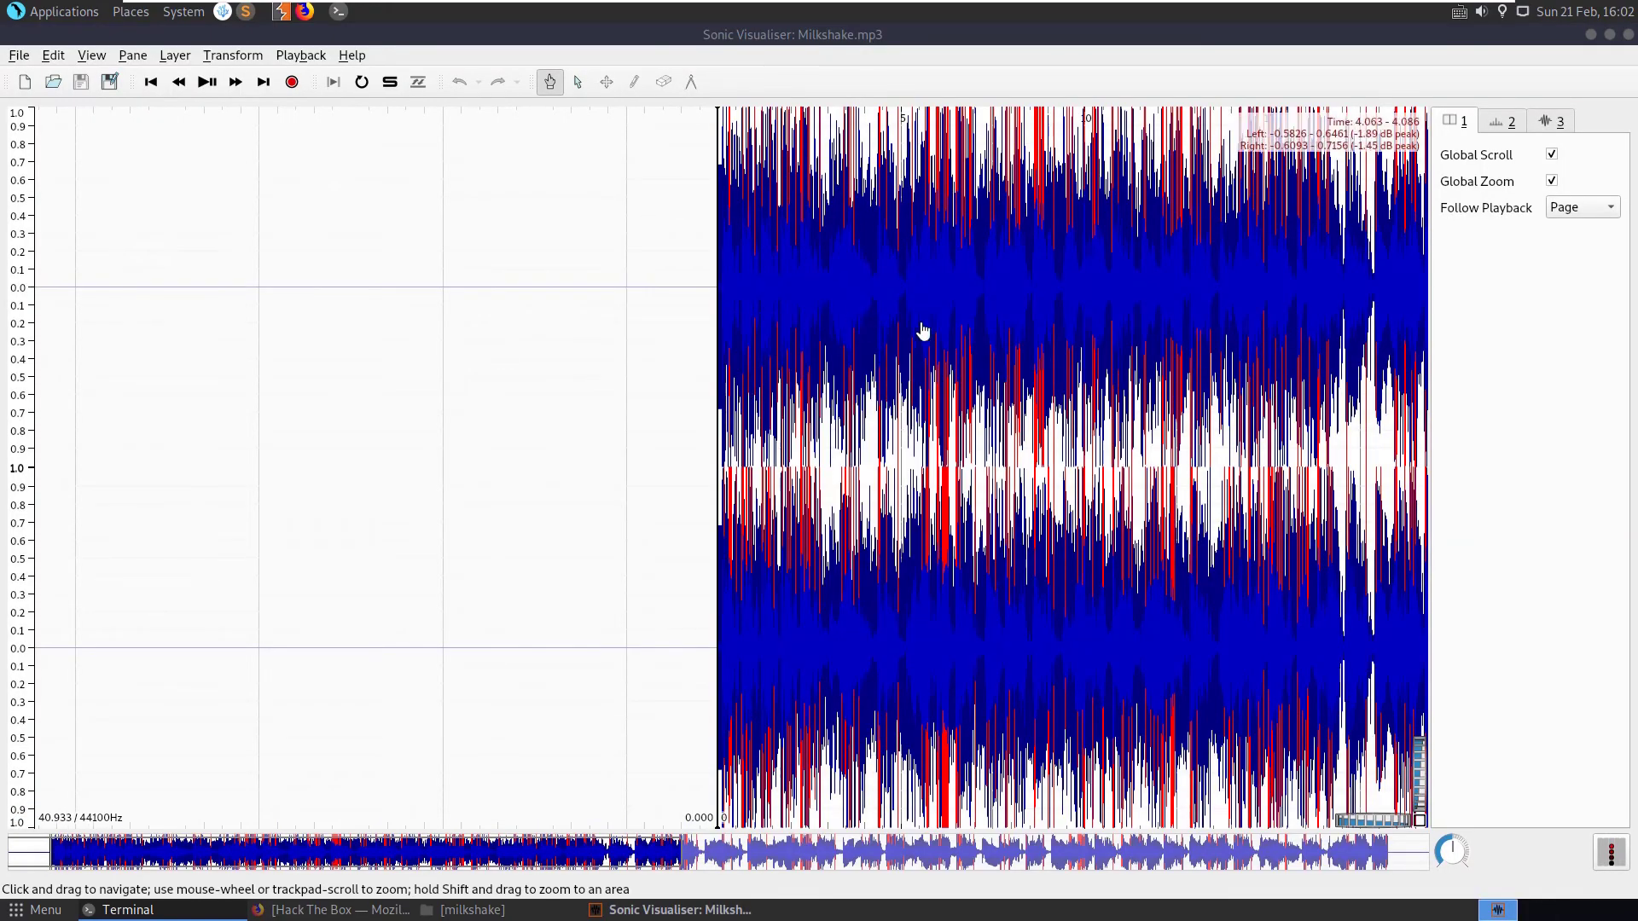
- Try adding a waveform layer of the Milkshake audio
{"action": "left_click", "coordinate": [54, 56]}
{"action": "left_click", "coordinate": [69, 57]}
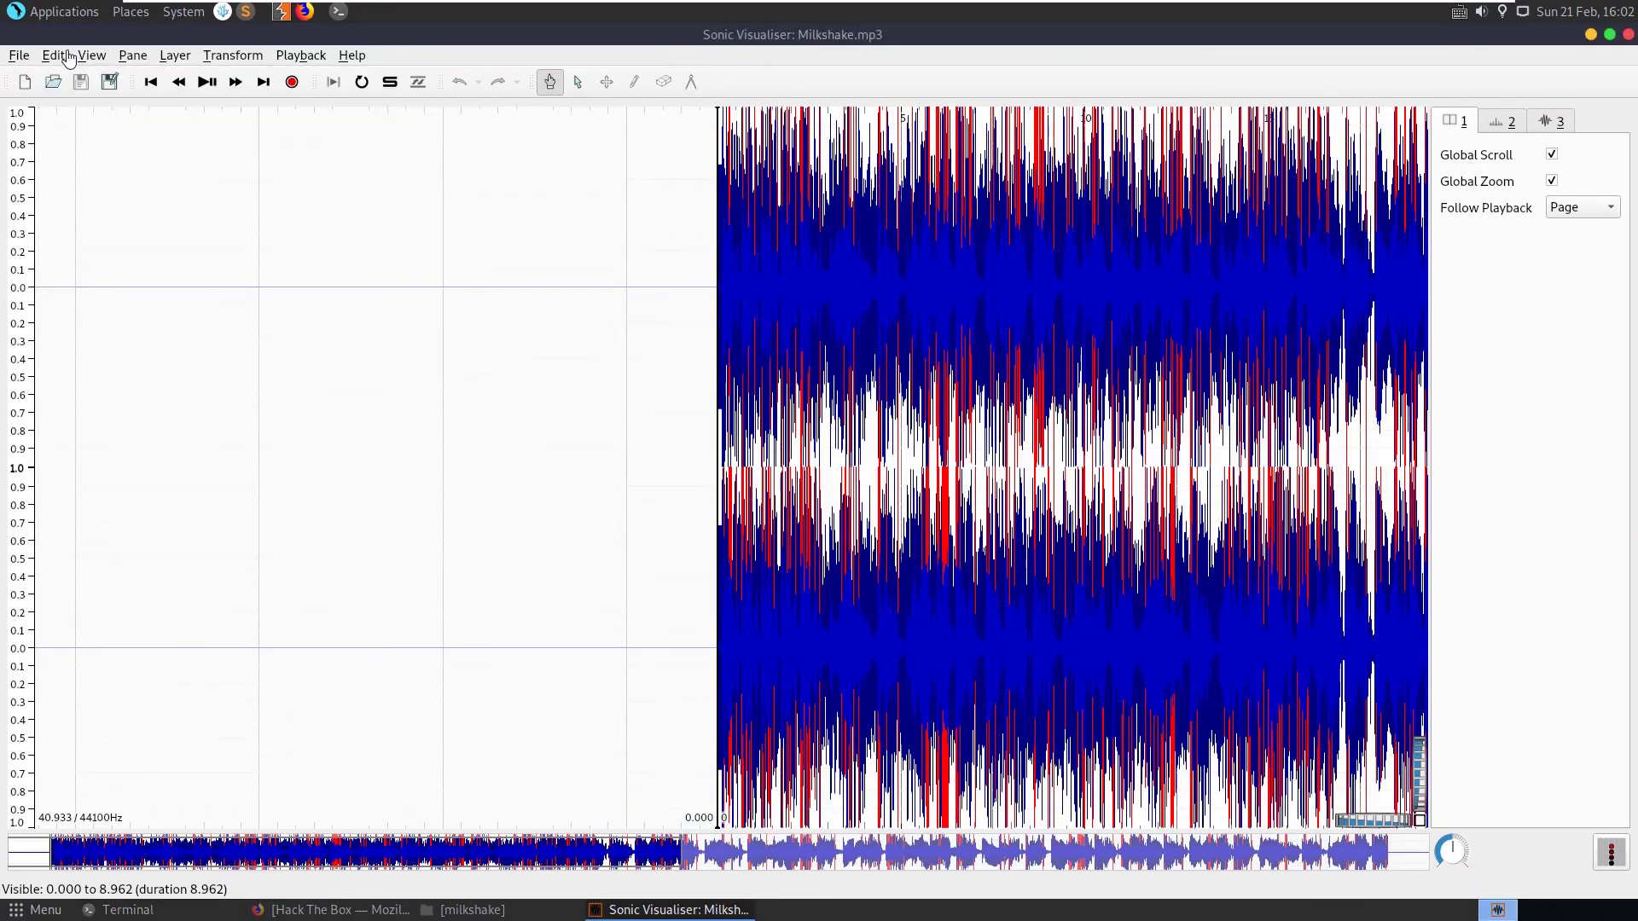
{"action": "left_click", "coordinate": [92, 56]}
{"action": "mouse_move", "coordinate": [161, 60]}
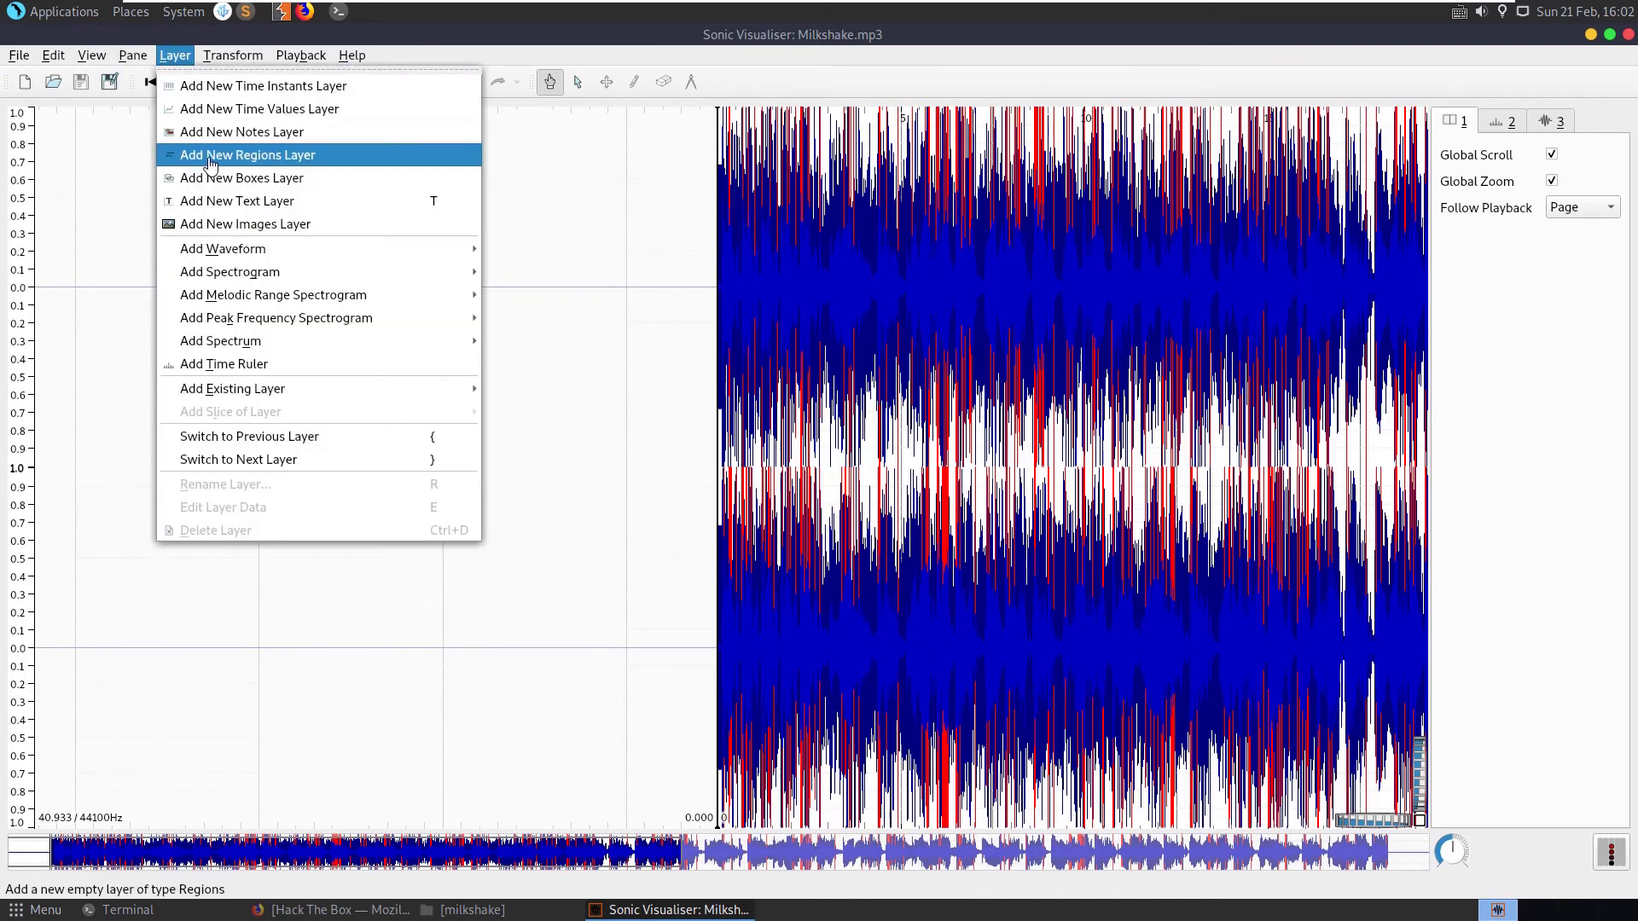
{"action": "mouse_move", "coordinate": [231, 249]}
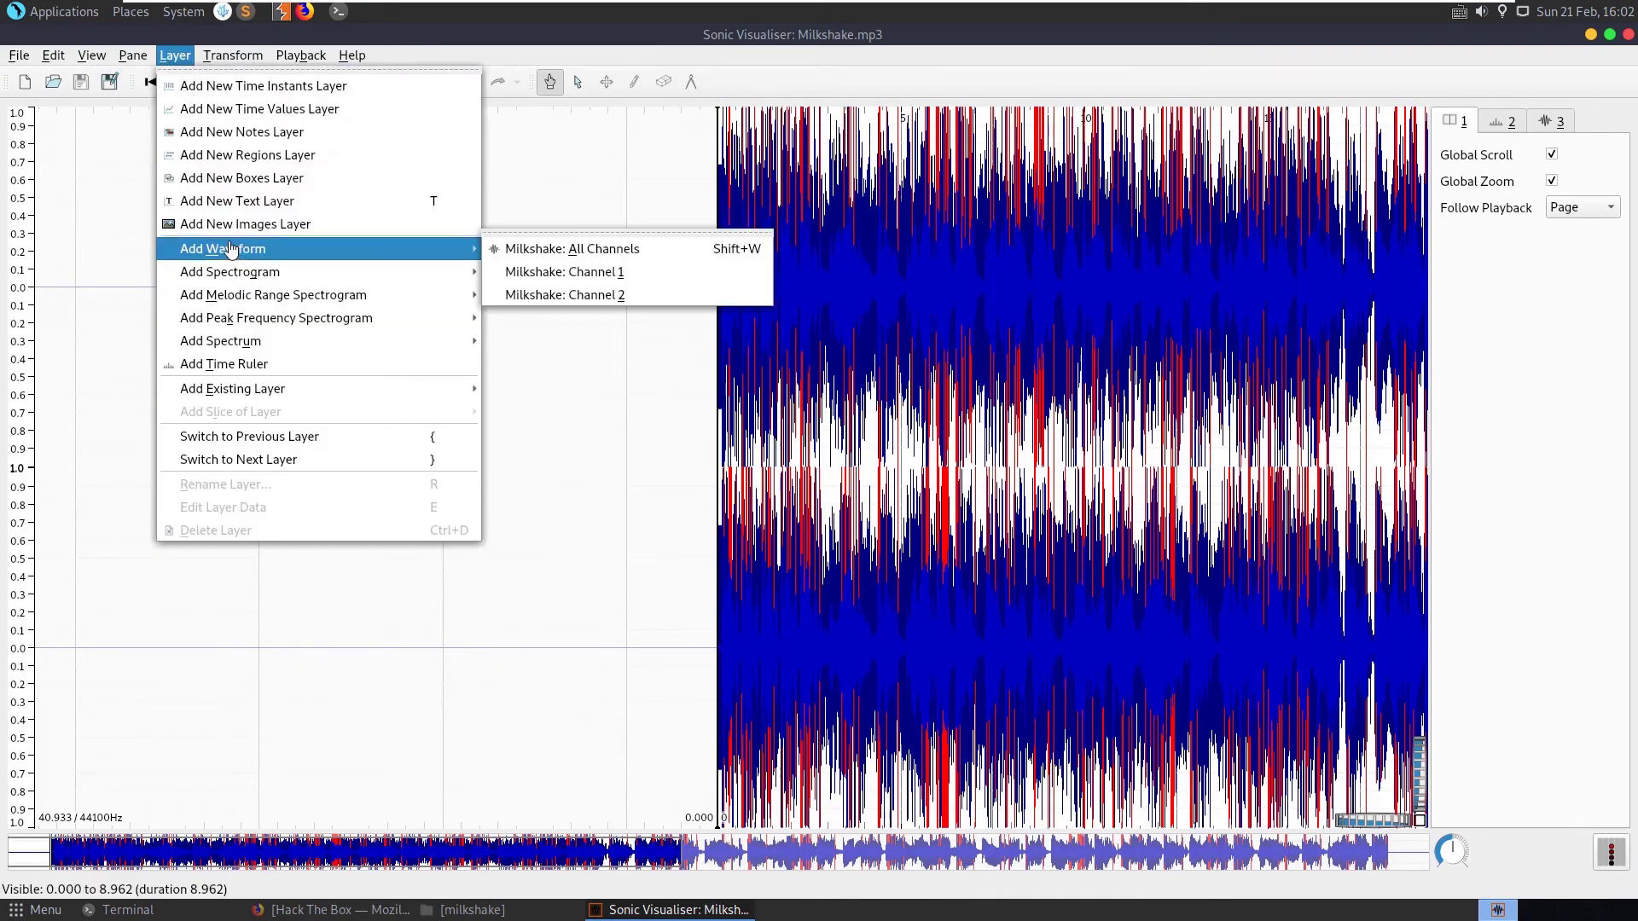
{"action": "left_click", "coordinate": [598, 270]}
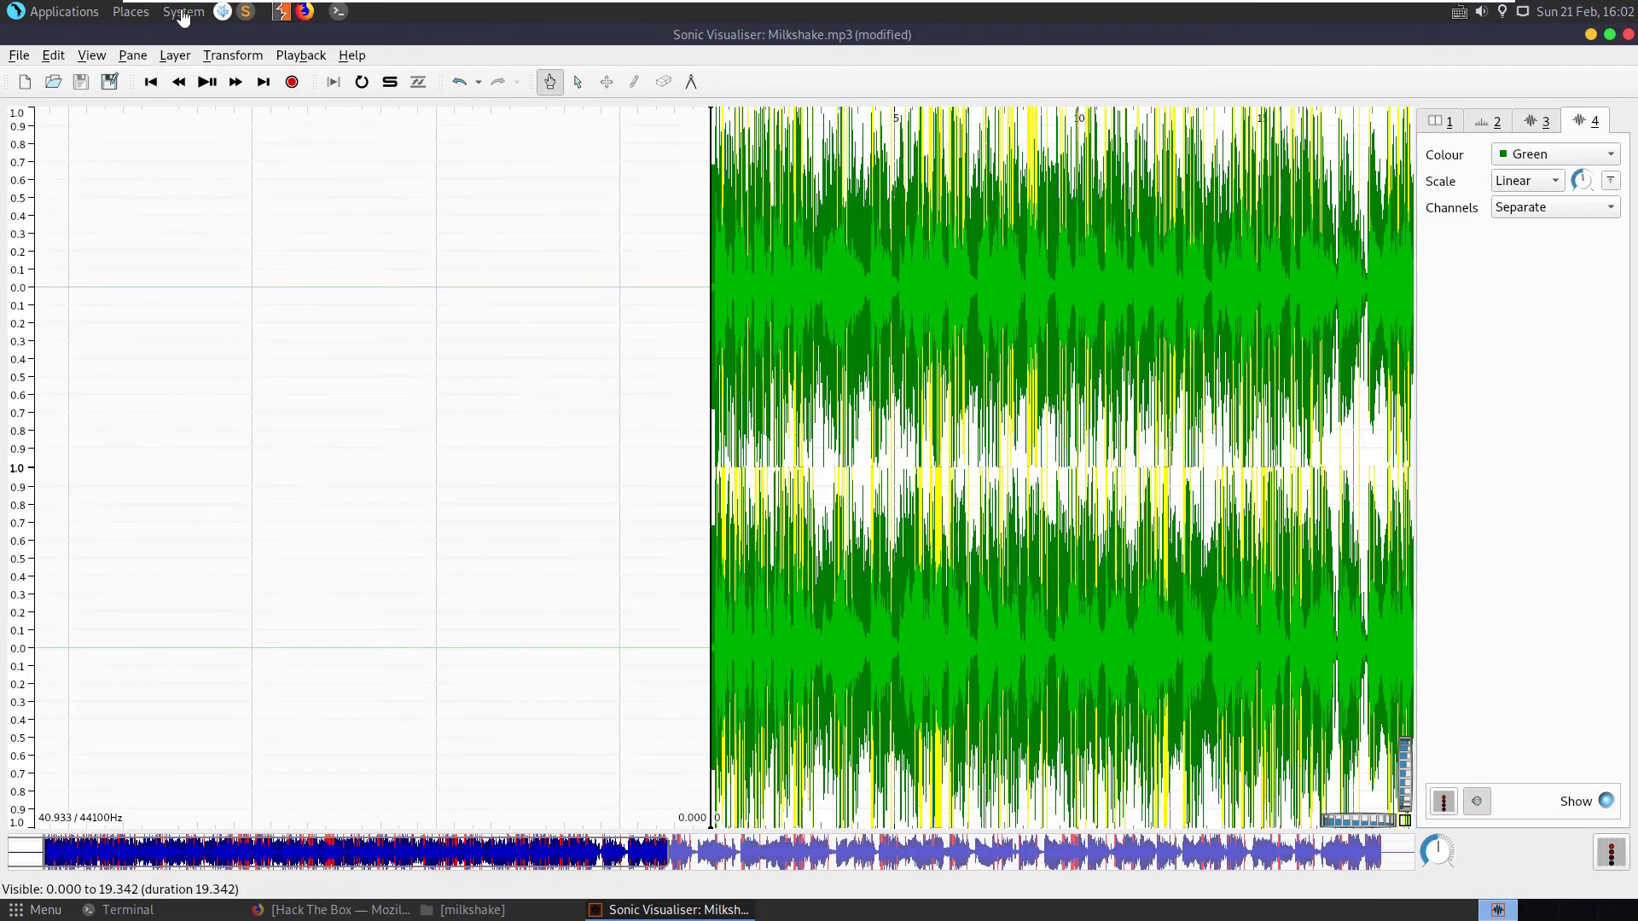
- Look through the available pane types and undo the added waveform layer
{"action": "left_click", "coordinate": [126, 58]}
{"action": "mouse_move", "coordinate": [128, 181]}
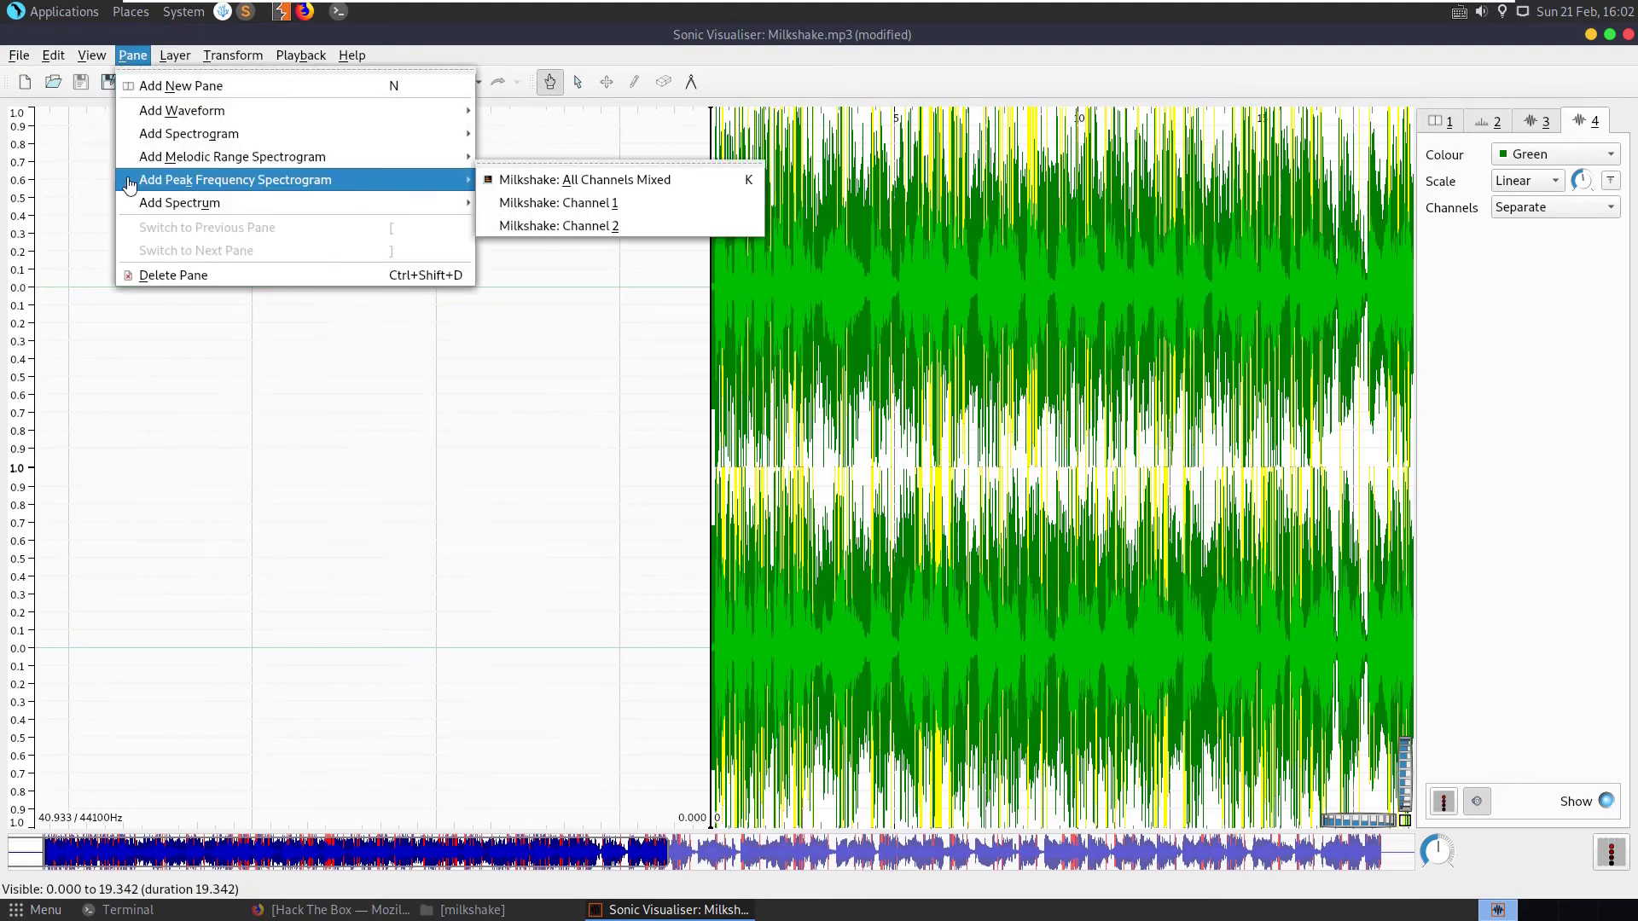
{"action": "left_click", "coordinate": [89, 235]}
{"action": "key", "text": "ctrl+z"}
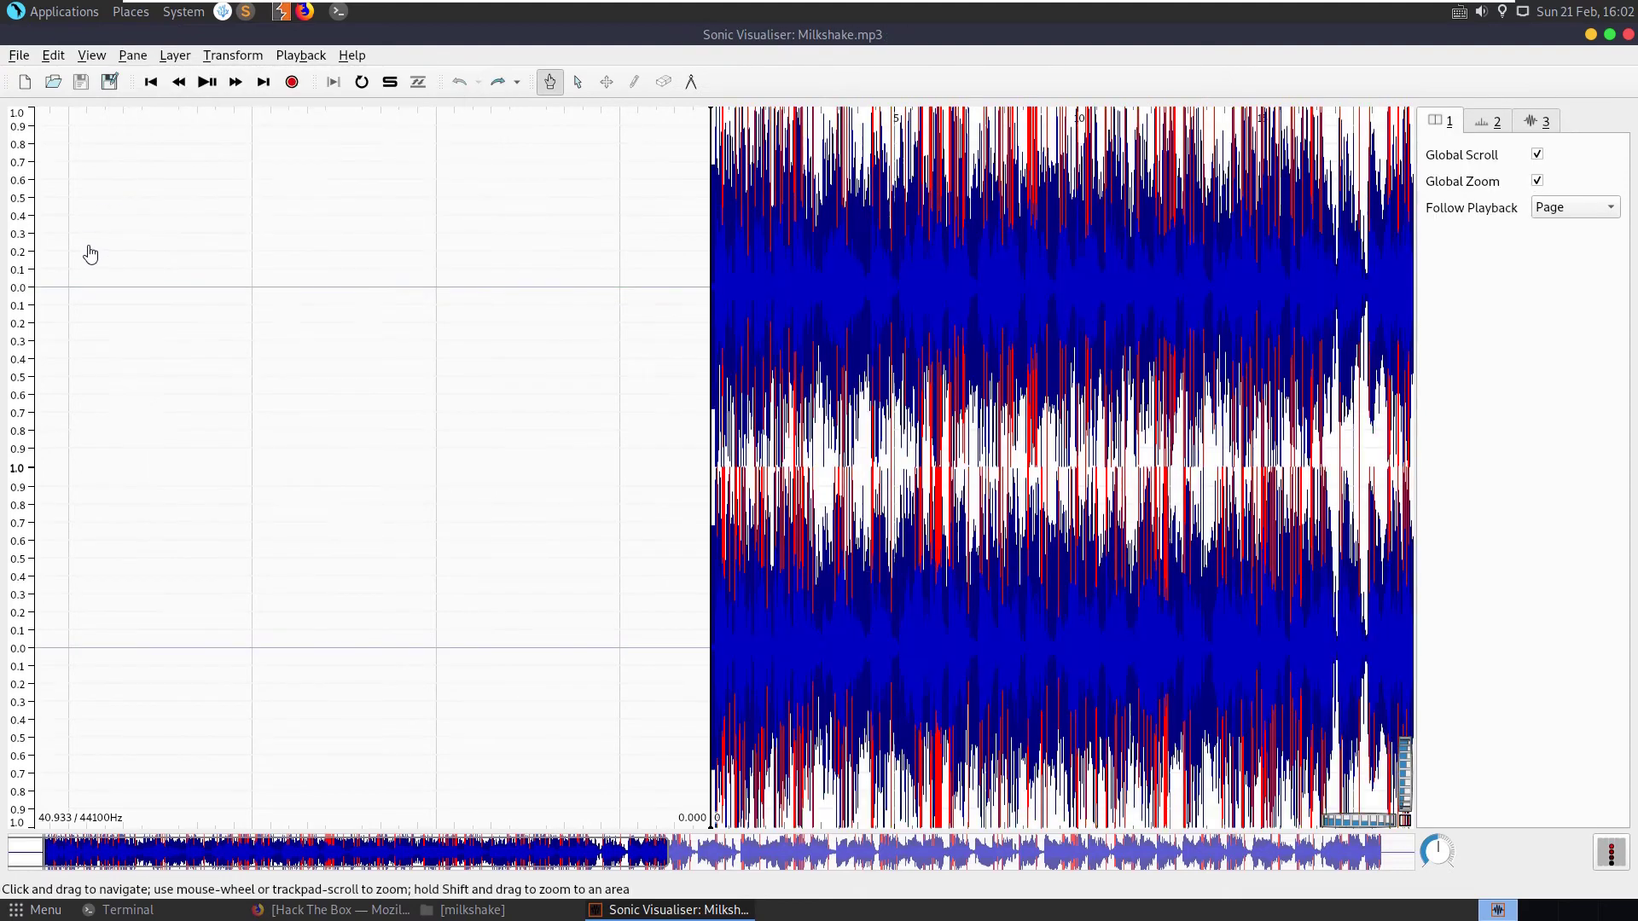
- Add a spectrogram layer of Milkshake with all channels mixed and examine the start of the track for hidden text
{"action": "left_click", "coordinate": [175, 54]}
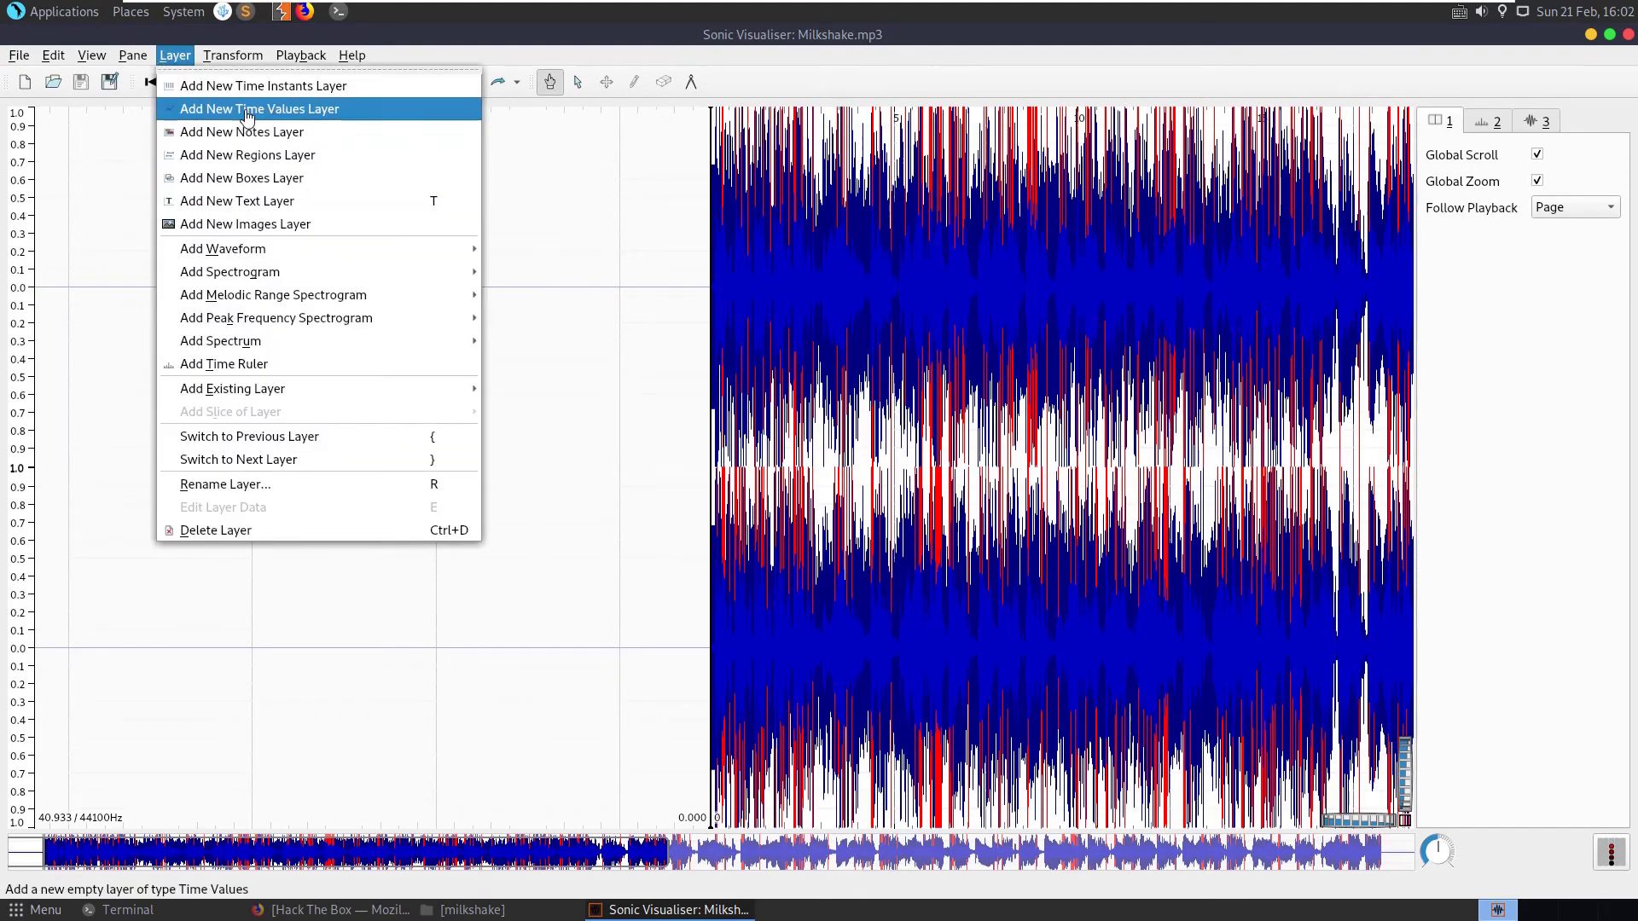
{"action": "mouse_move", "coordinate": [223, 279]}
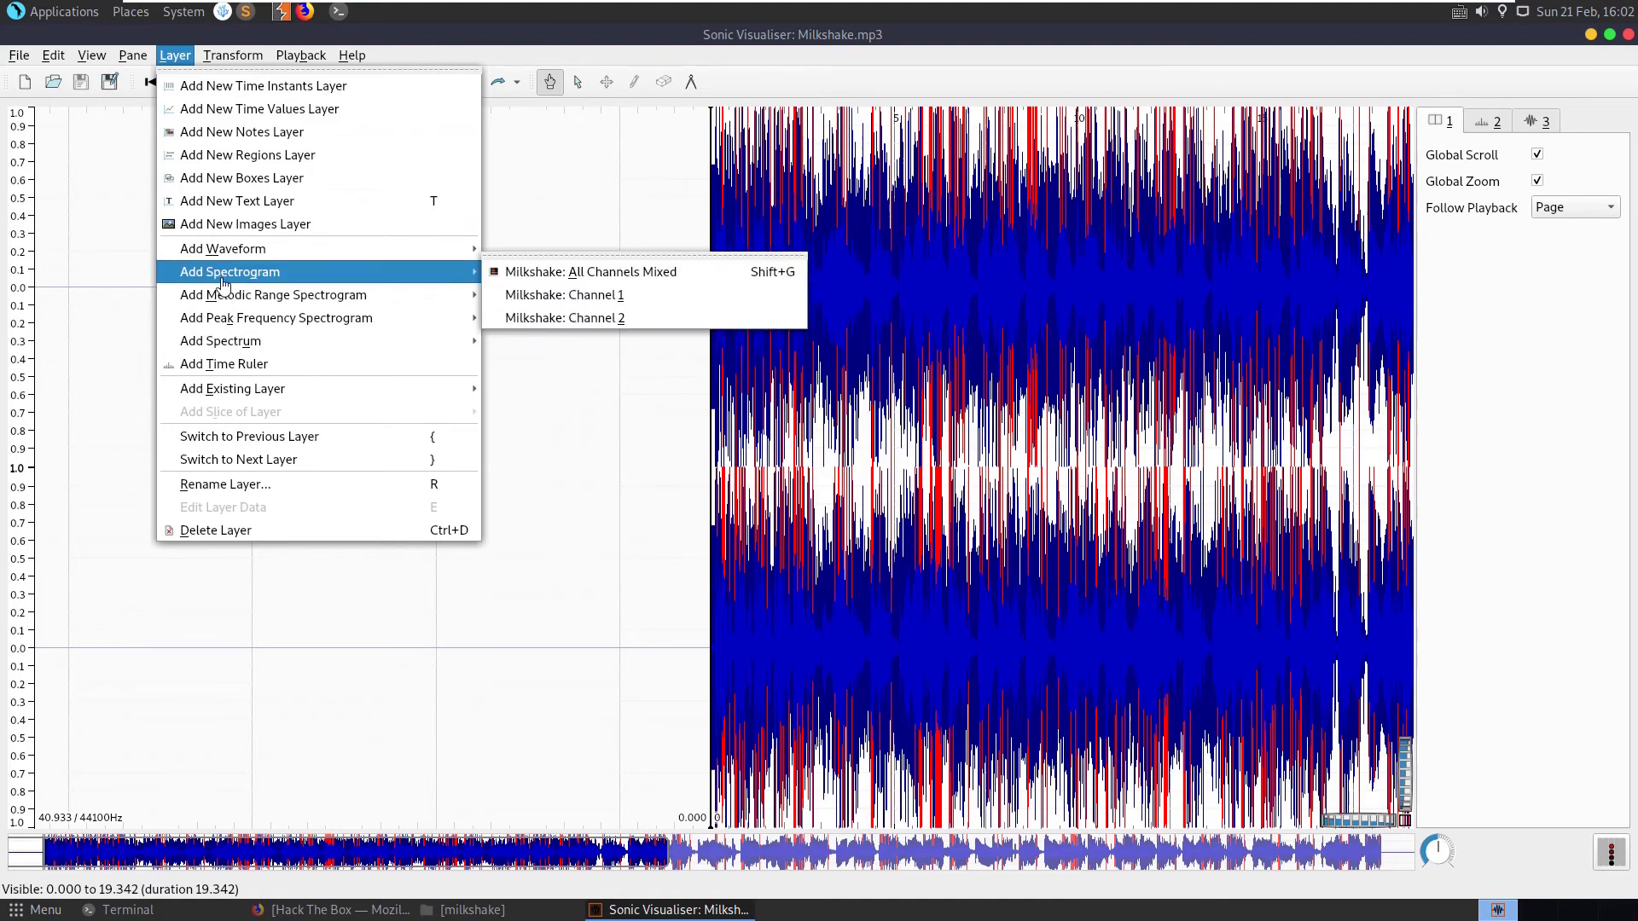
{"action": "left_click", "coordinate": [613, 274]}
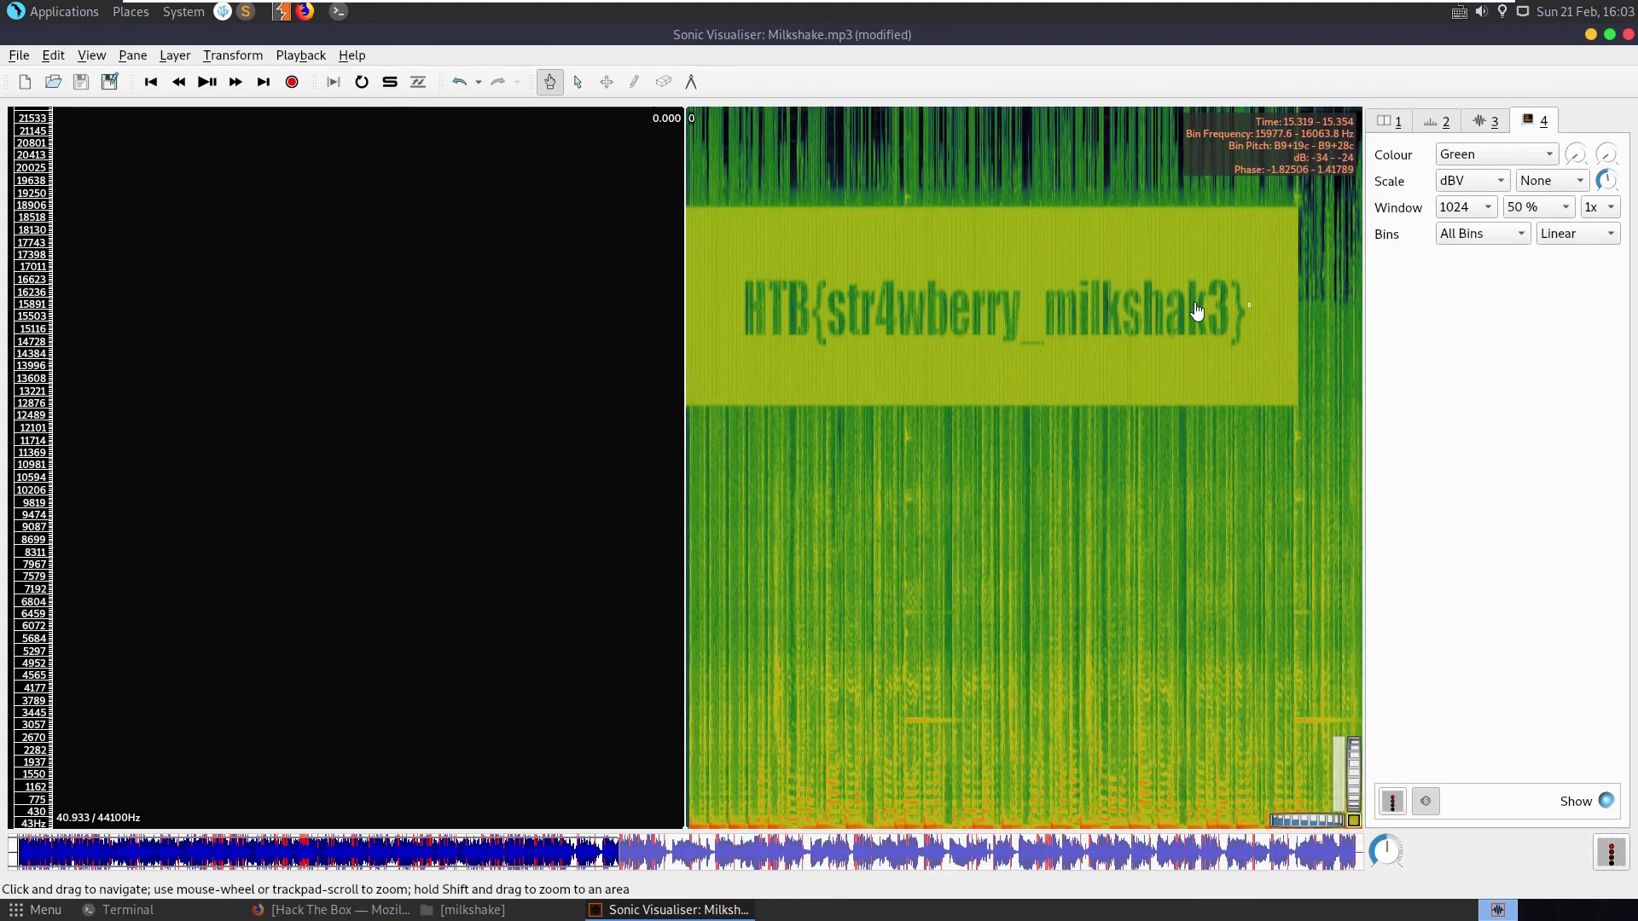
{"action": "left_click_drag", "start_coordinate": [1199, 311], "coordinate": [648, 450]}
{"action": "left_click_drag", "start_coordinate": [1075, 445], "coordinate": [1127, 384]}
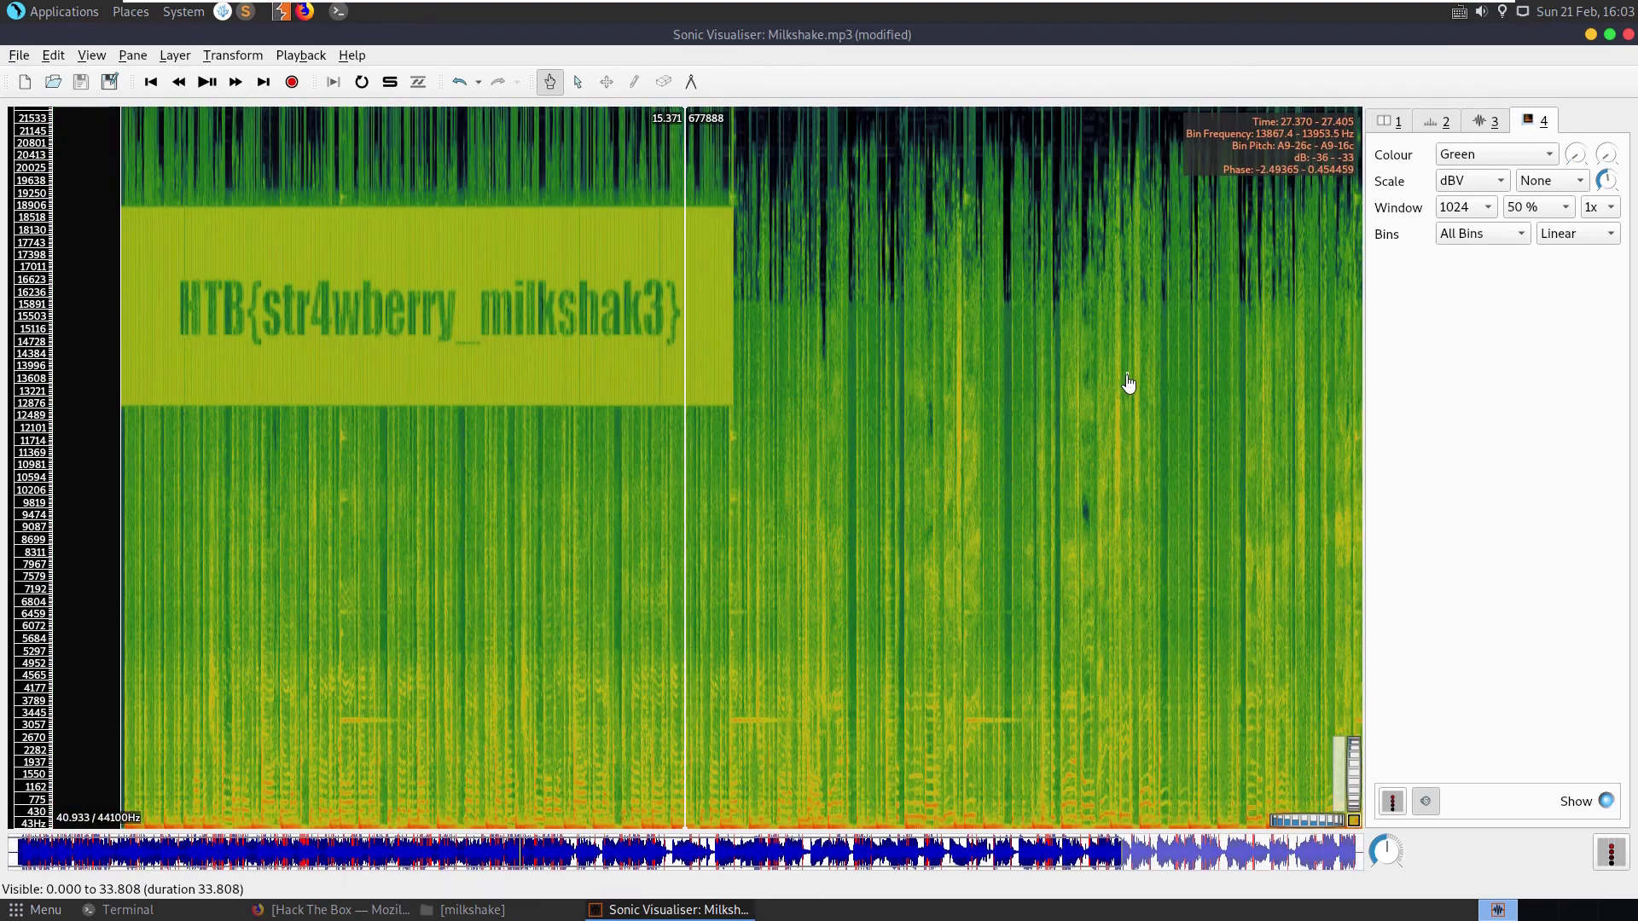
- Replace the spectrogram layer with a melodic range spectrogram of Milkshake channel 1 and examine it across time and frequency
{"action": "key", "text": "ctrl+z"}
{"action": "left_click", "coordinate": [175, 55]}
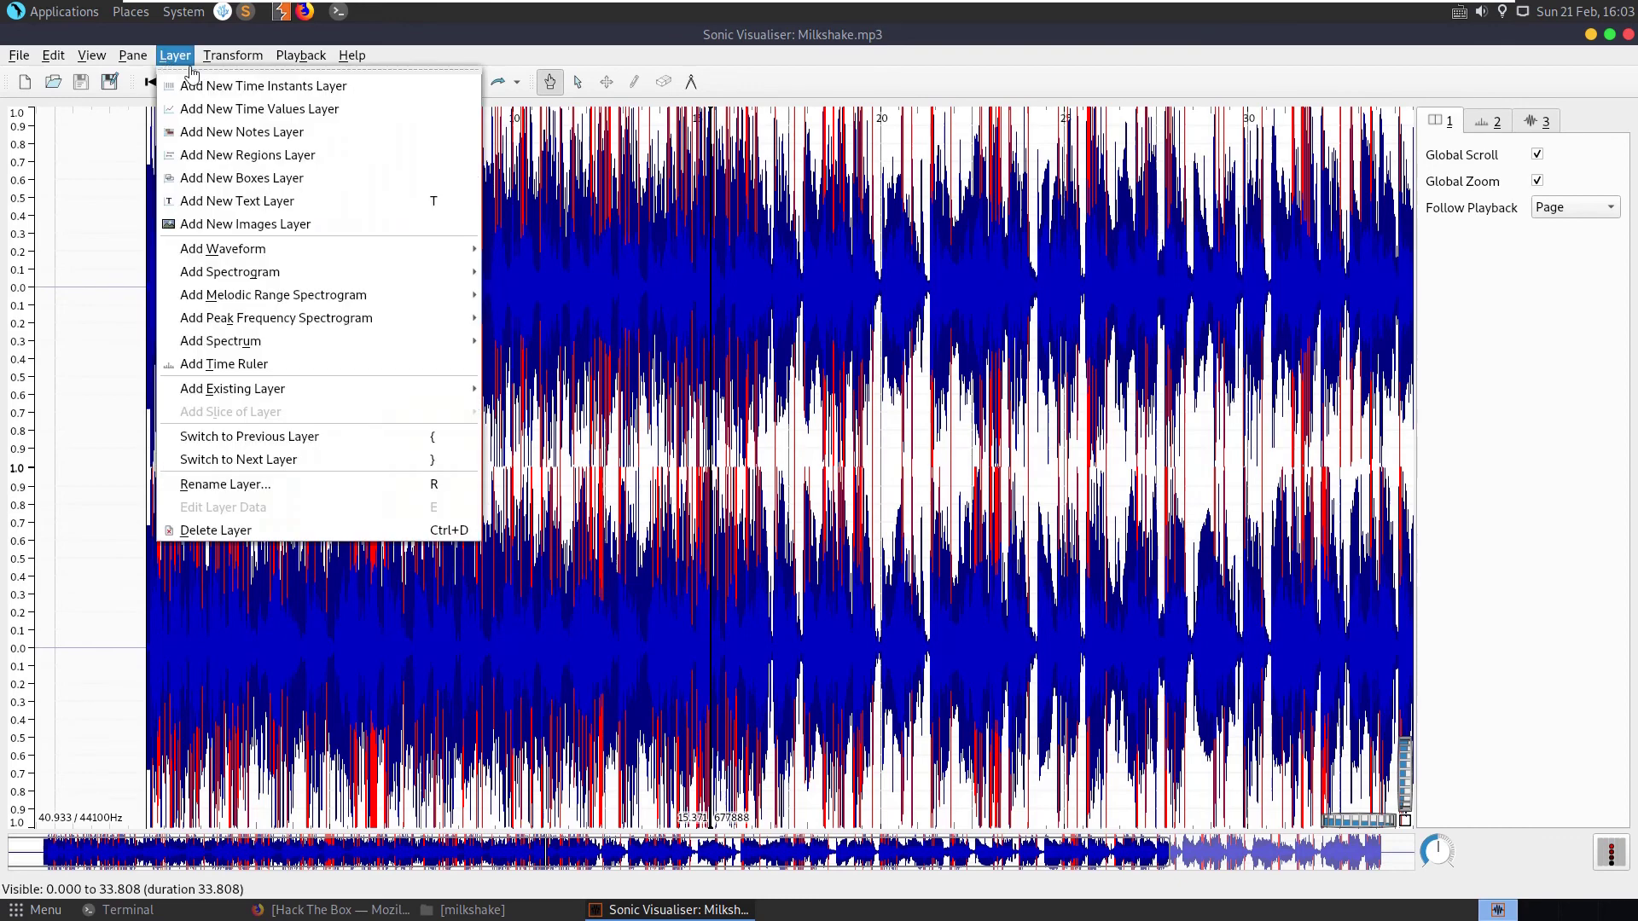
{"action": "mouse_move", "coordinate": [284, 300]}
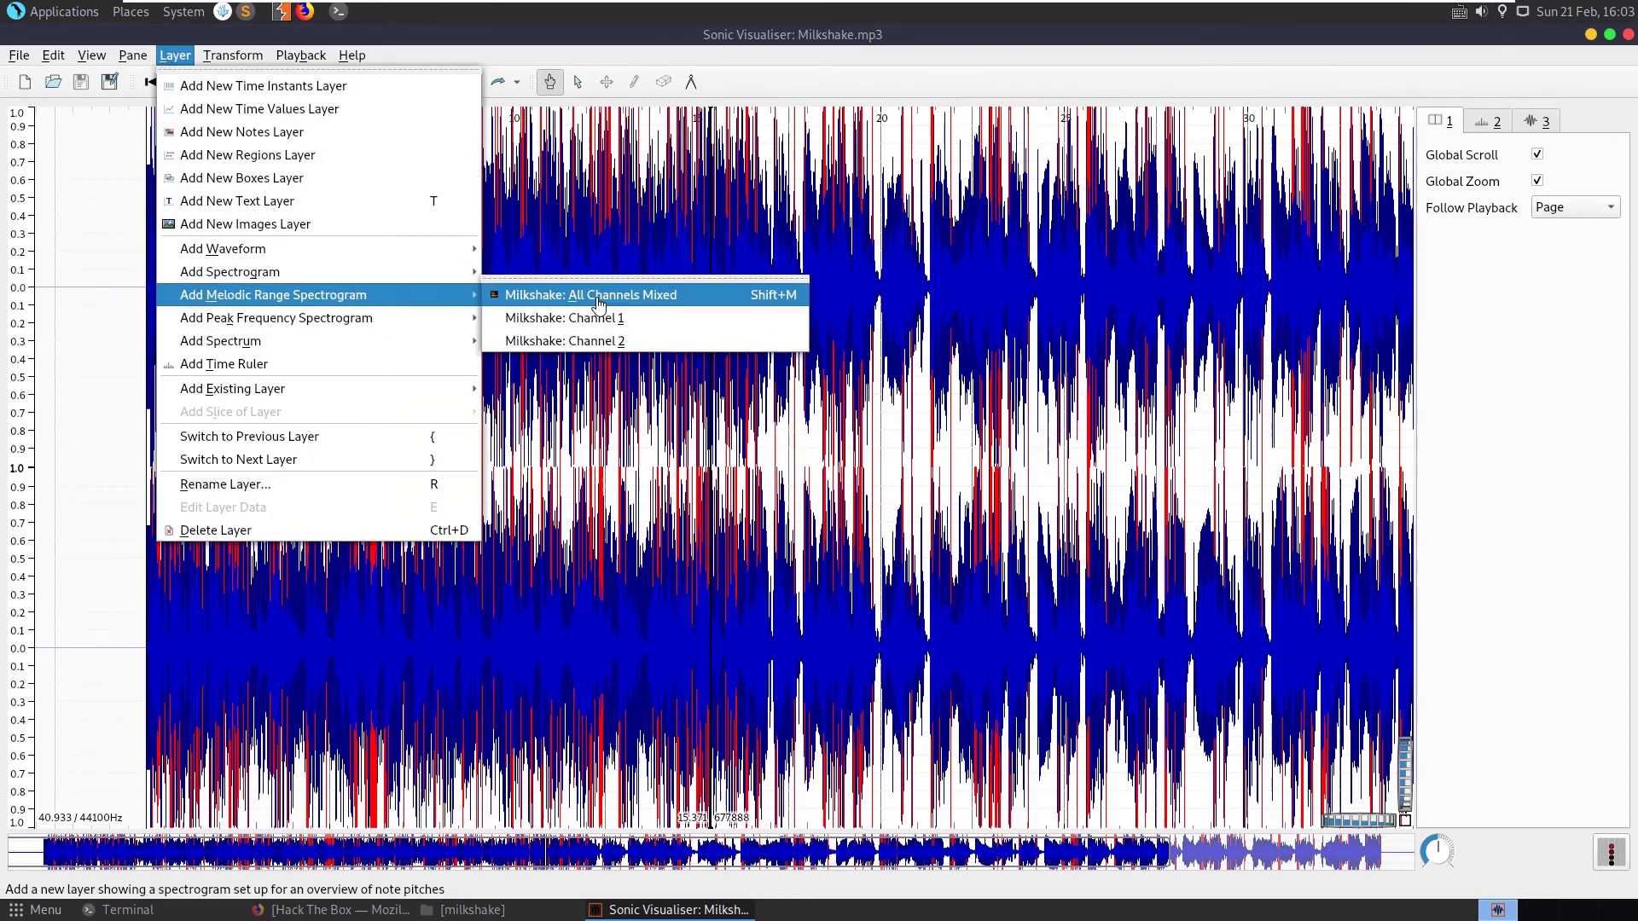
{"action": "left_click", "coordinate": [533, 318]}
{"action": "left_click_drag", "start_coordinate": [981, 392], "coordinate": [925, 388]}
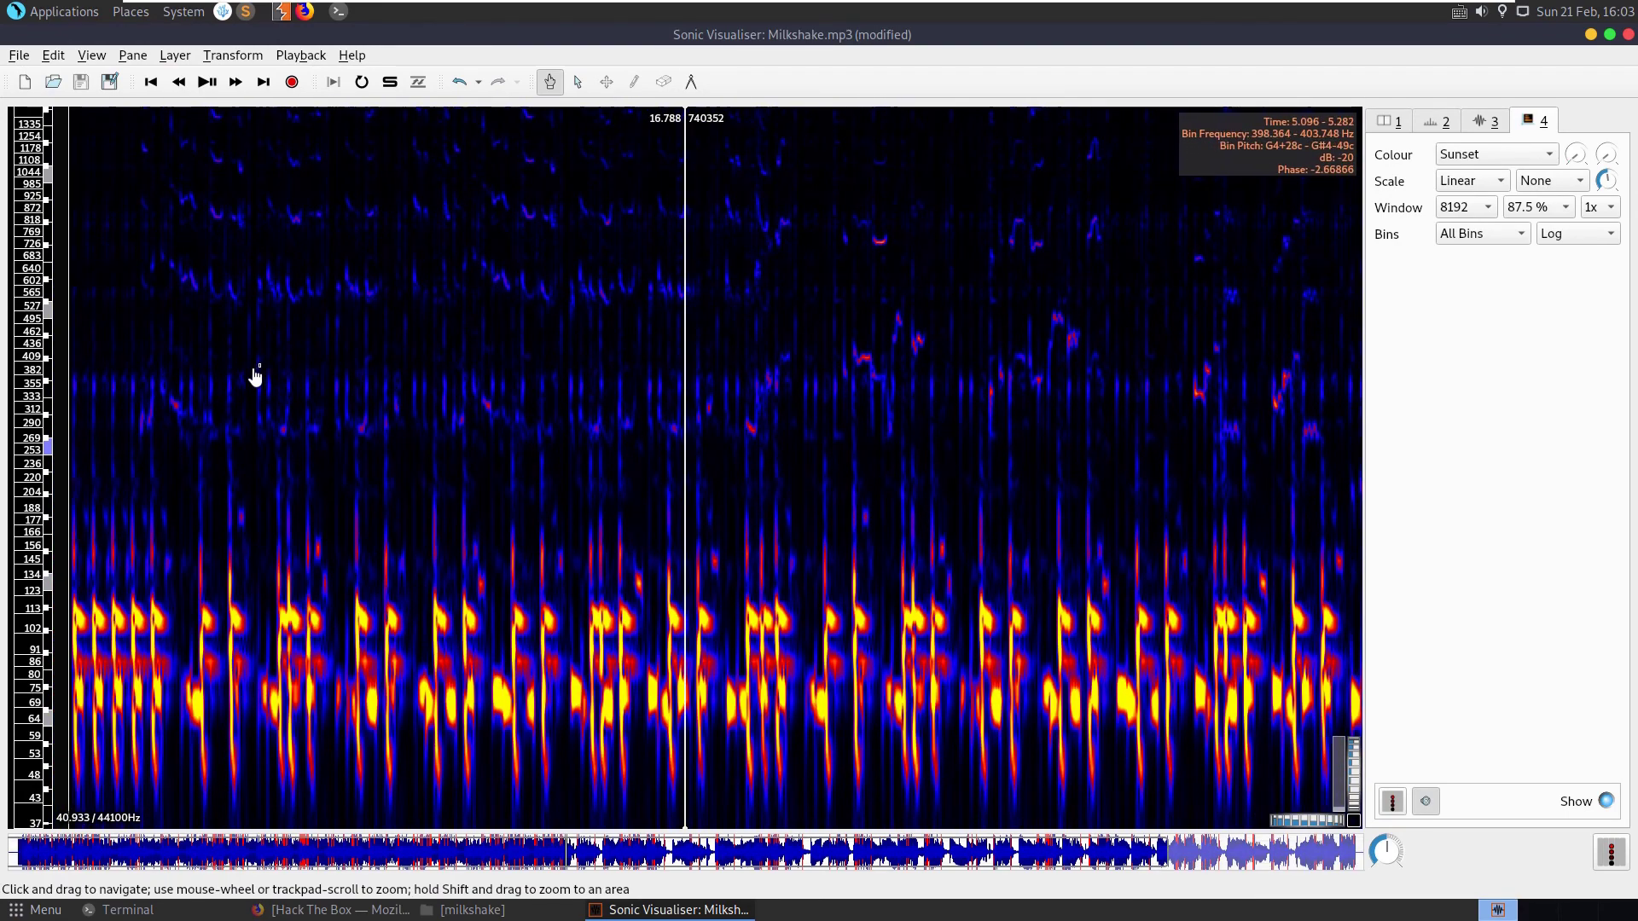
{"action": "left_click_drag", "start_coordinate": [252, 373], "coordinate": [558, 570]}
{"action": "left_click_drag", "start_coordinate": [966, 205], "coordinate": [696, 379]}
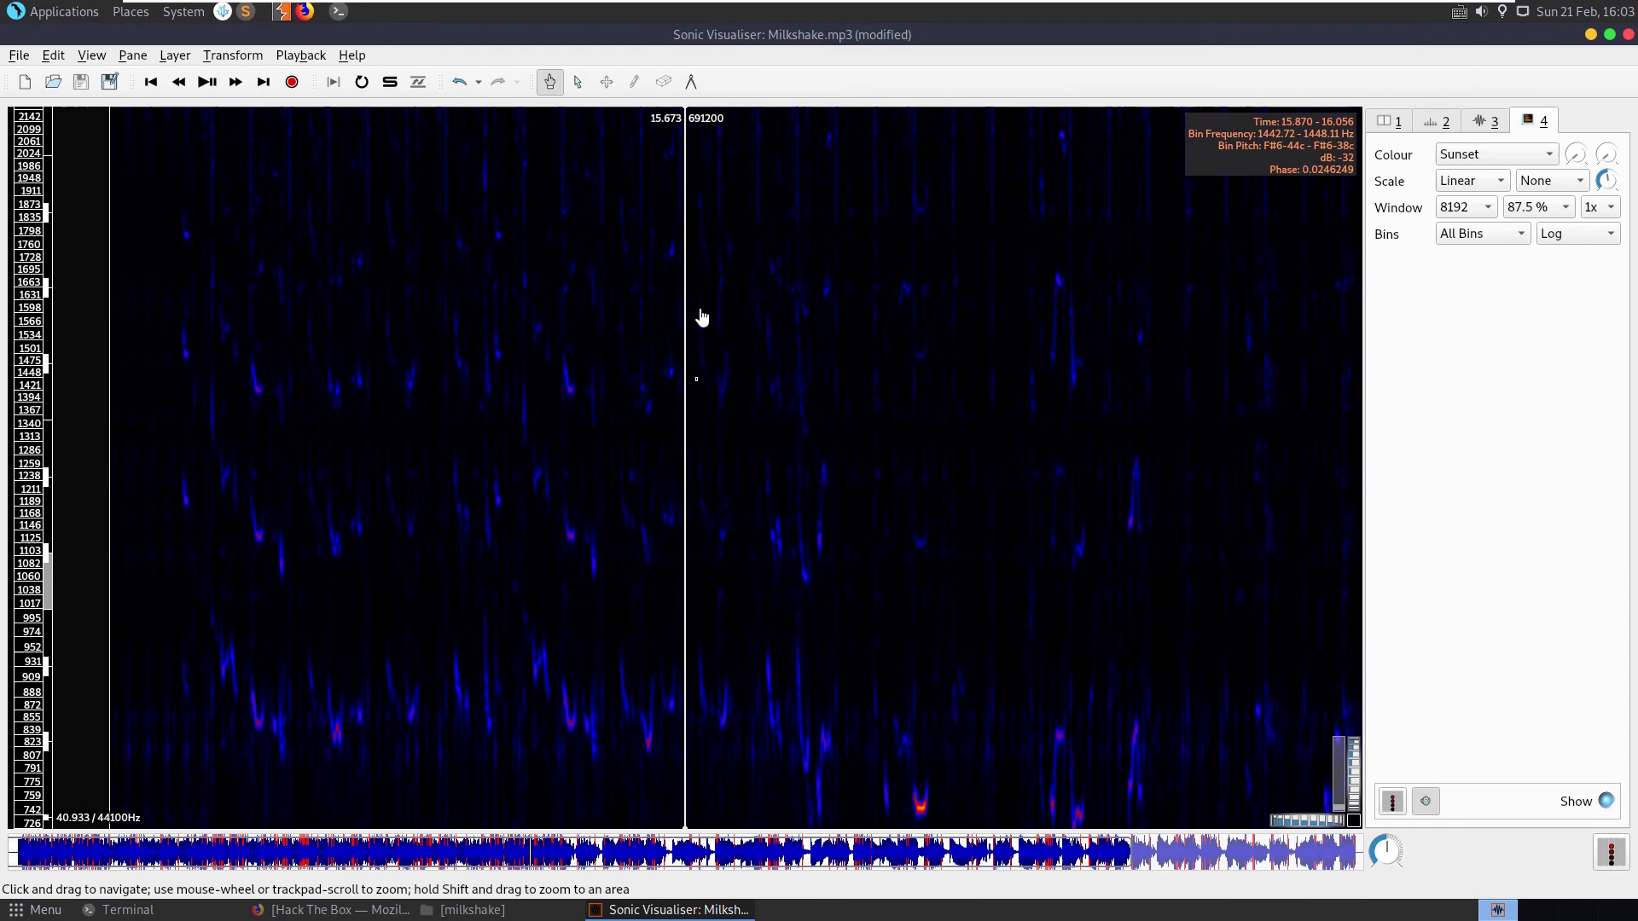
{"action": "left_click_drag", "start_coordinate": [933, 290], "coordinate": [797, 399]}
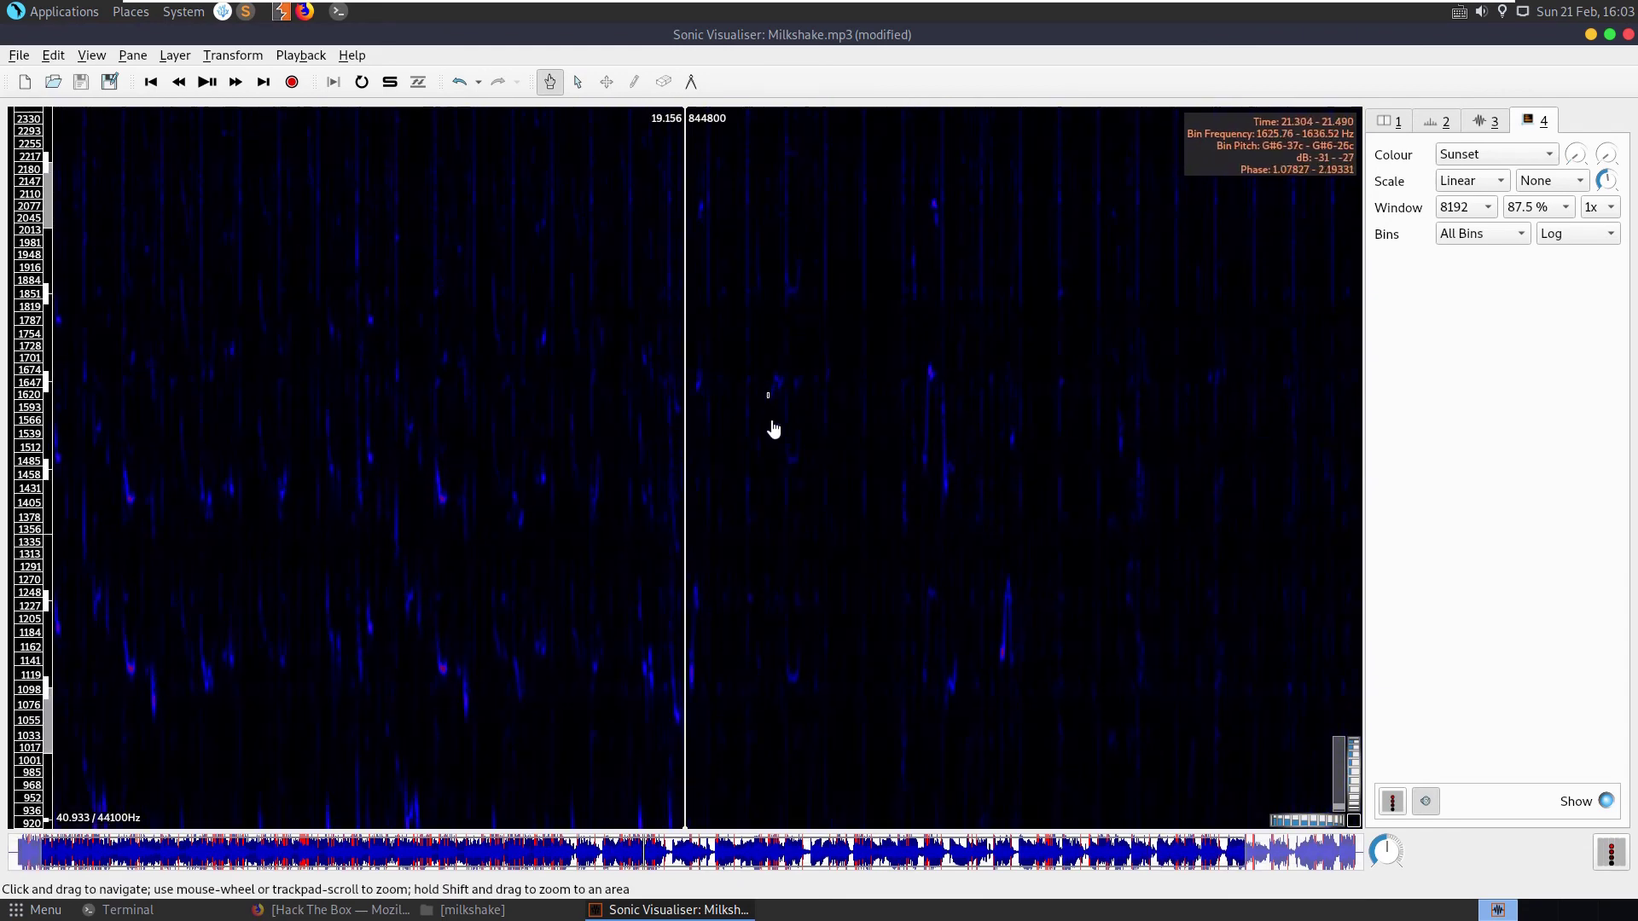
- Undo the added melodic range spectrogram layer of Milkshake channel 1
{"action": "key", "text": "alt+l"}
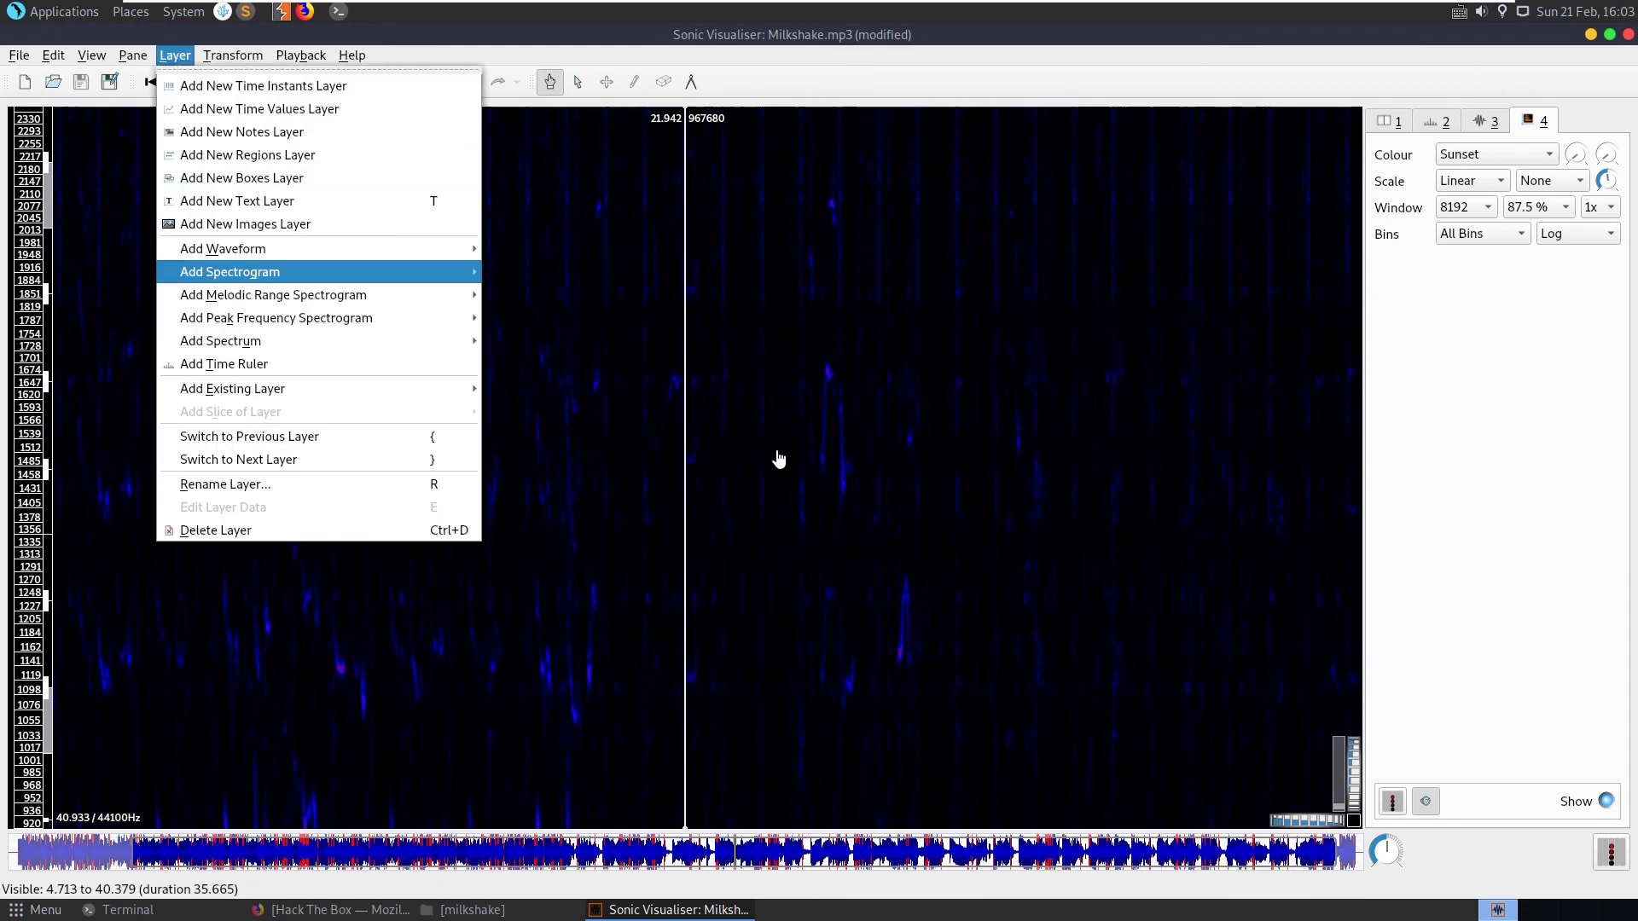
{"action": "key", "text": "Escape"}
{"action": "key", "text": "ctrl+z"}
- Try adding a peak frequency spectrogram layer of Milkshake with all channels mixed, and undo it after viewing
{"action": "left_click", "coordinate": [195, 58]}
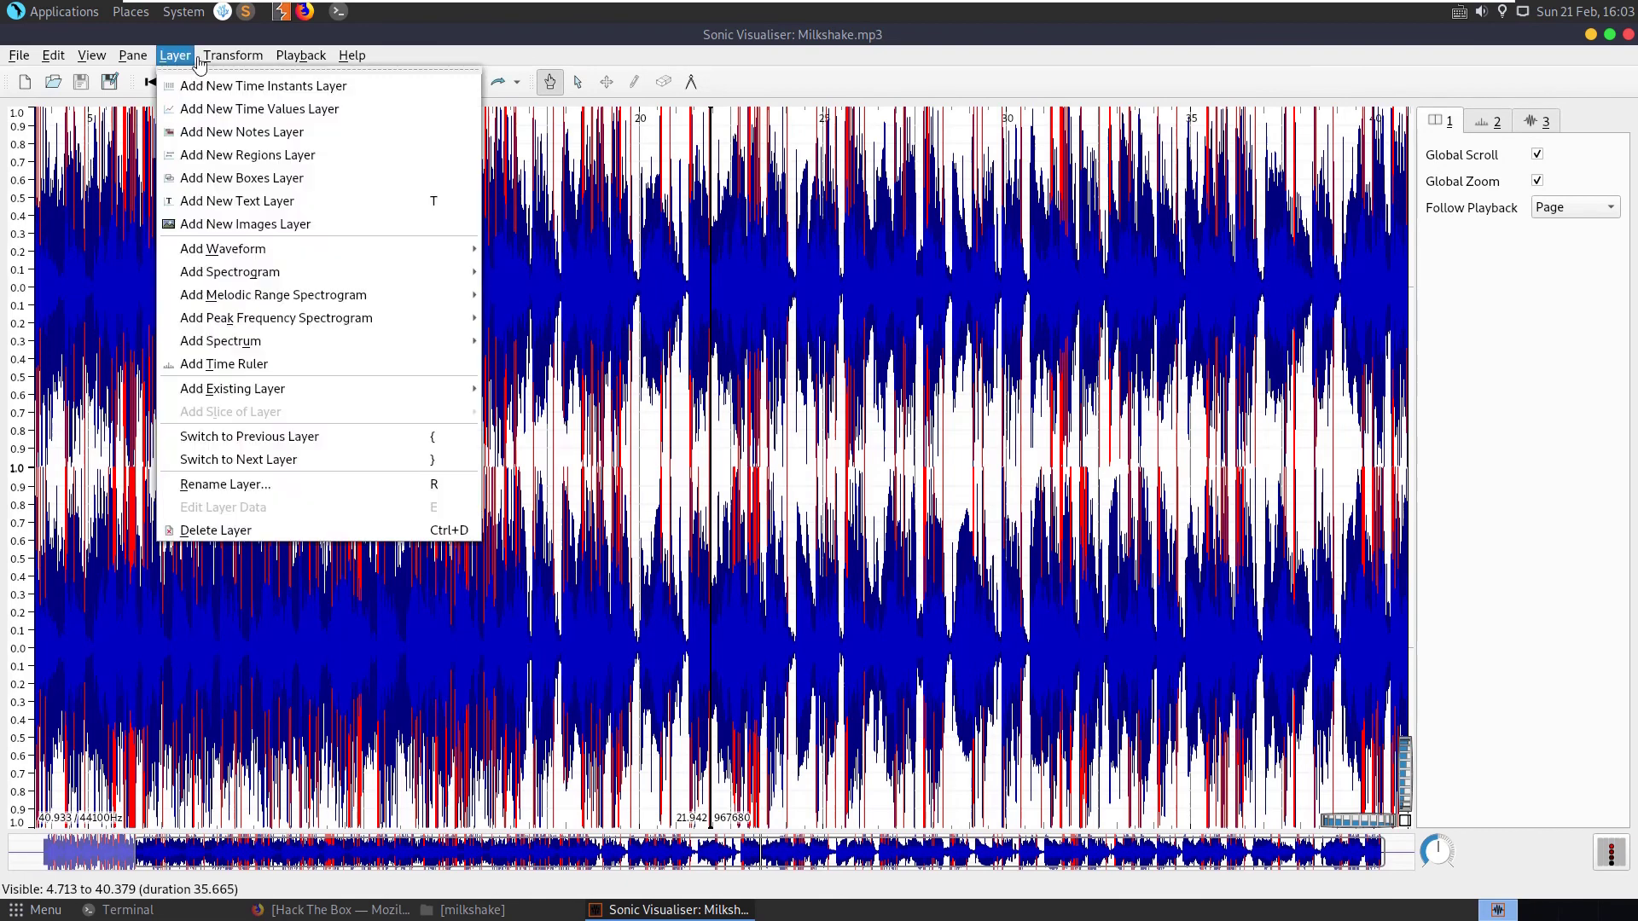
{"action": "mouse_move", "coordinate": [235, 319]}
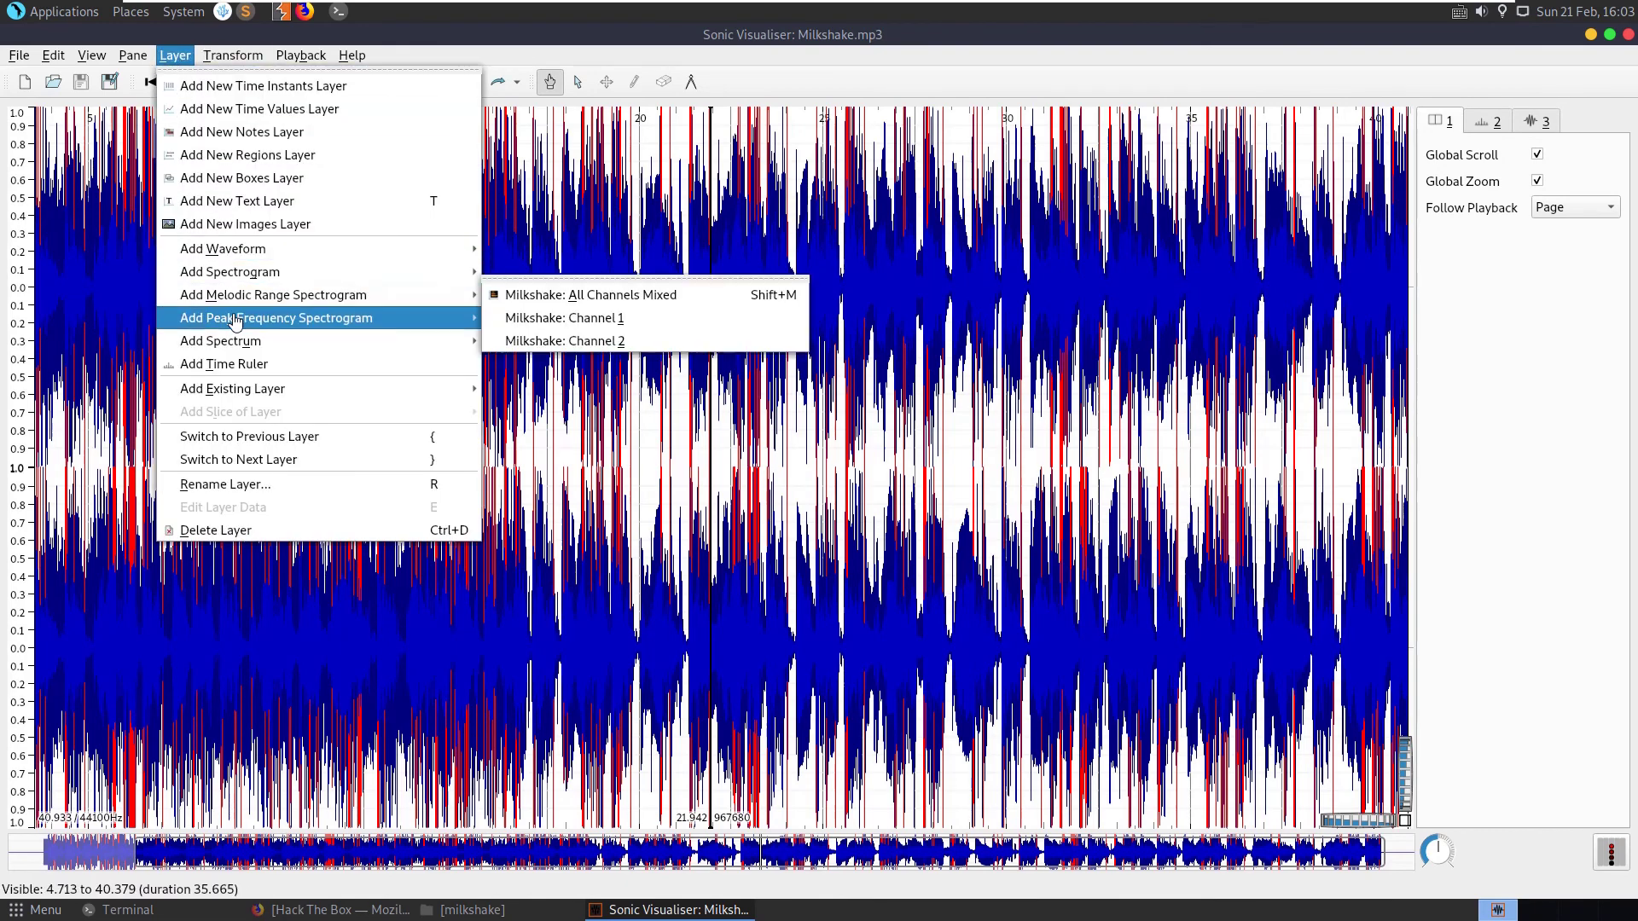
{"action": "mouse_move", "coordinate": [433, 322]}
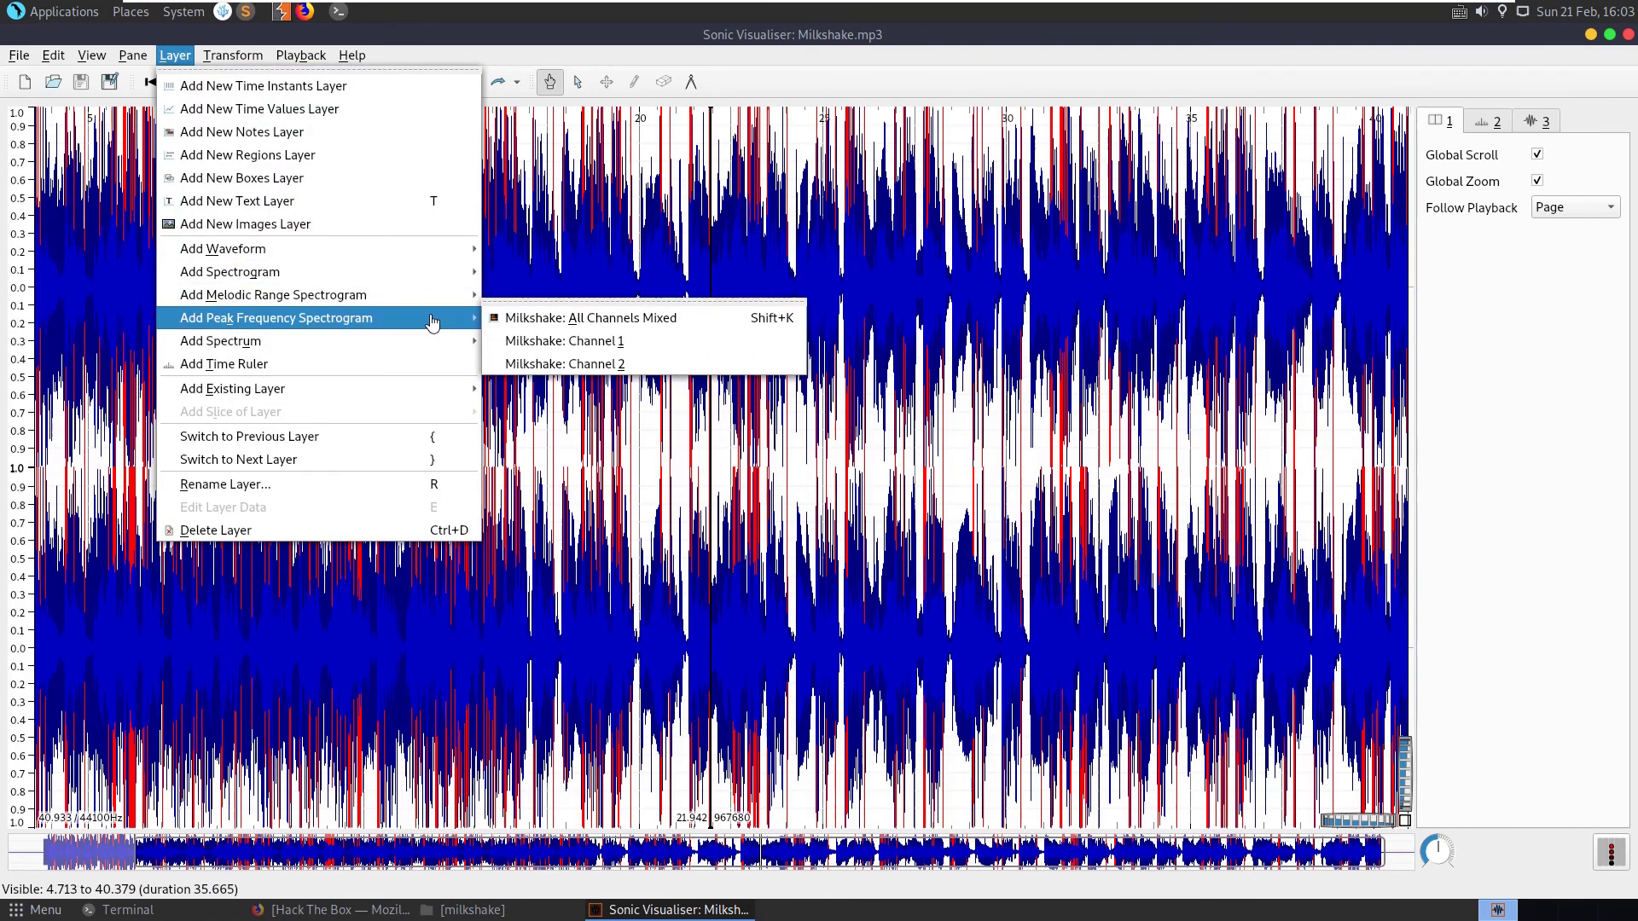
{"action": "left_click", "coordinate": [580, 320]}
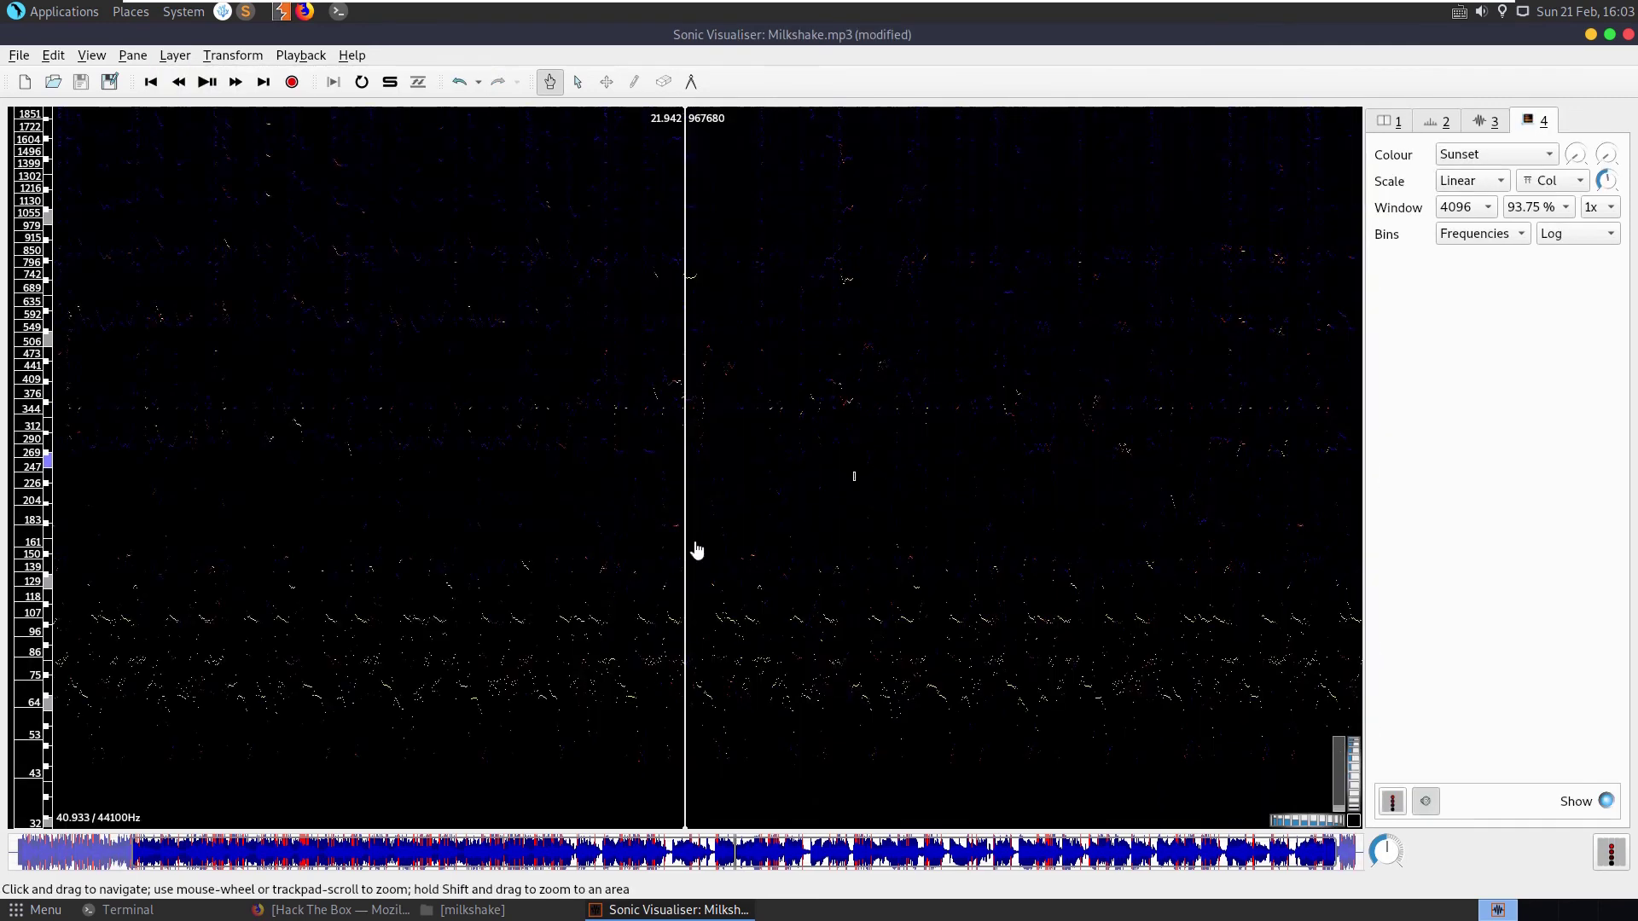
{"action": "key", "text": "ctrl+z"}
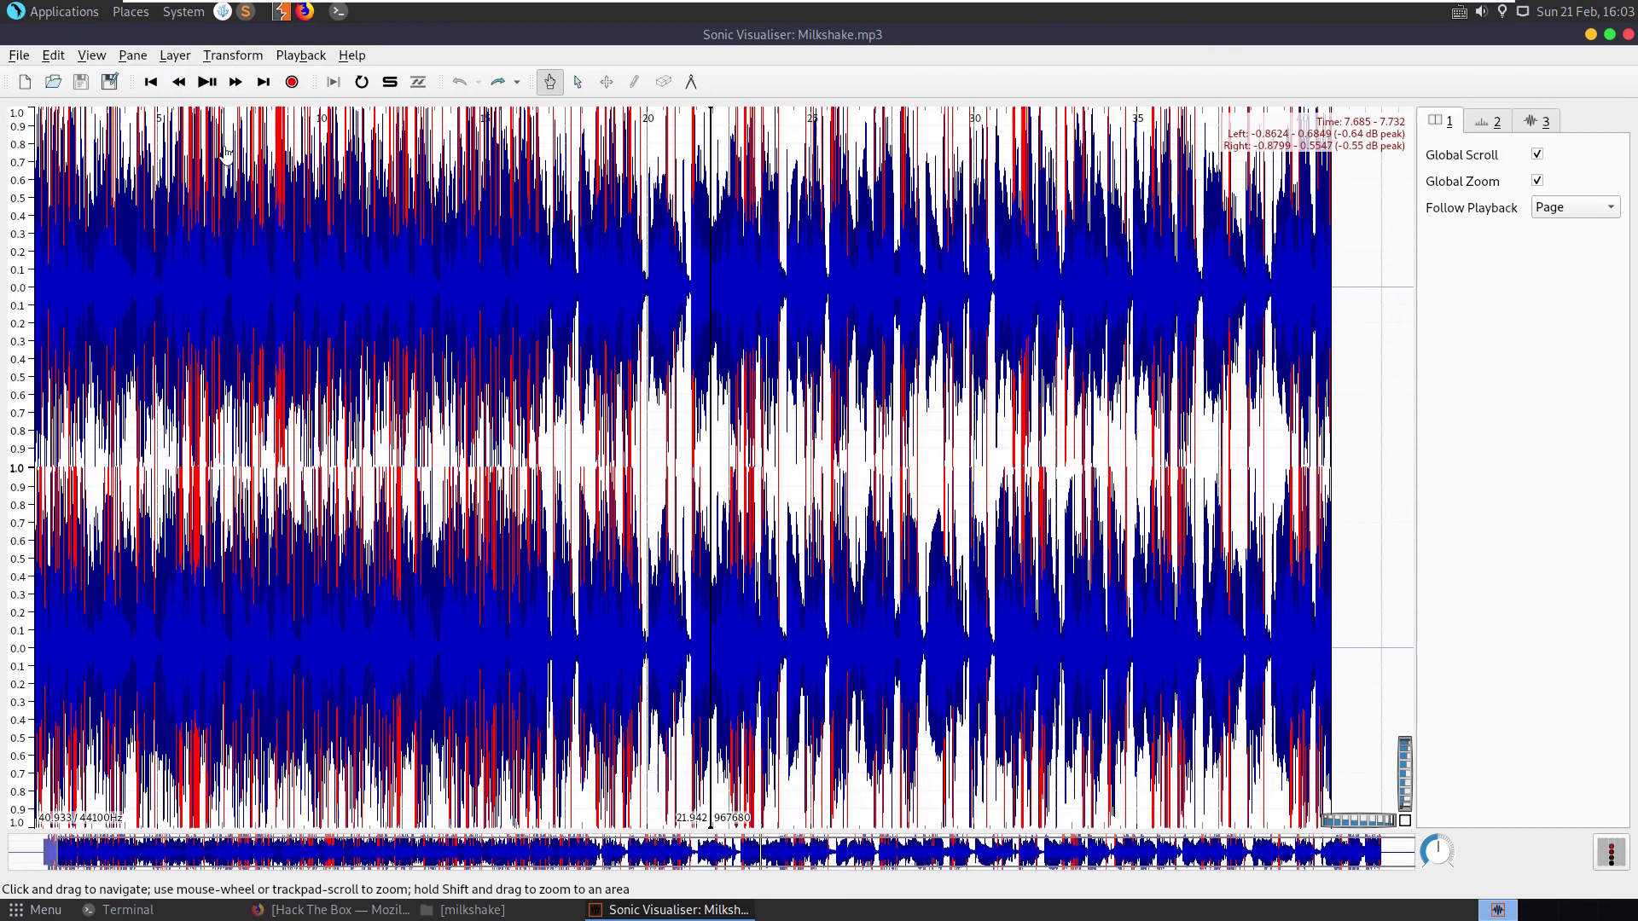
- Try a spectrum layer of the Milkshake audio, examining it at the end and start of the track, and undo it
{"action": "left_click", "coordinate": [173, 55]}
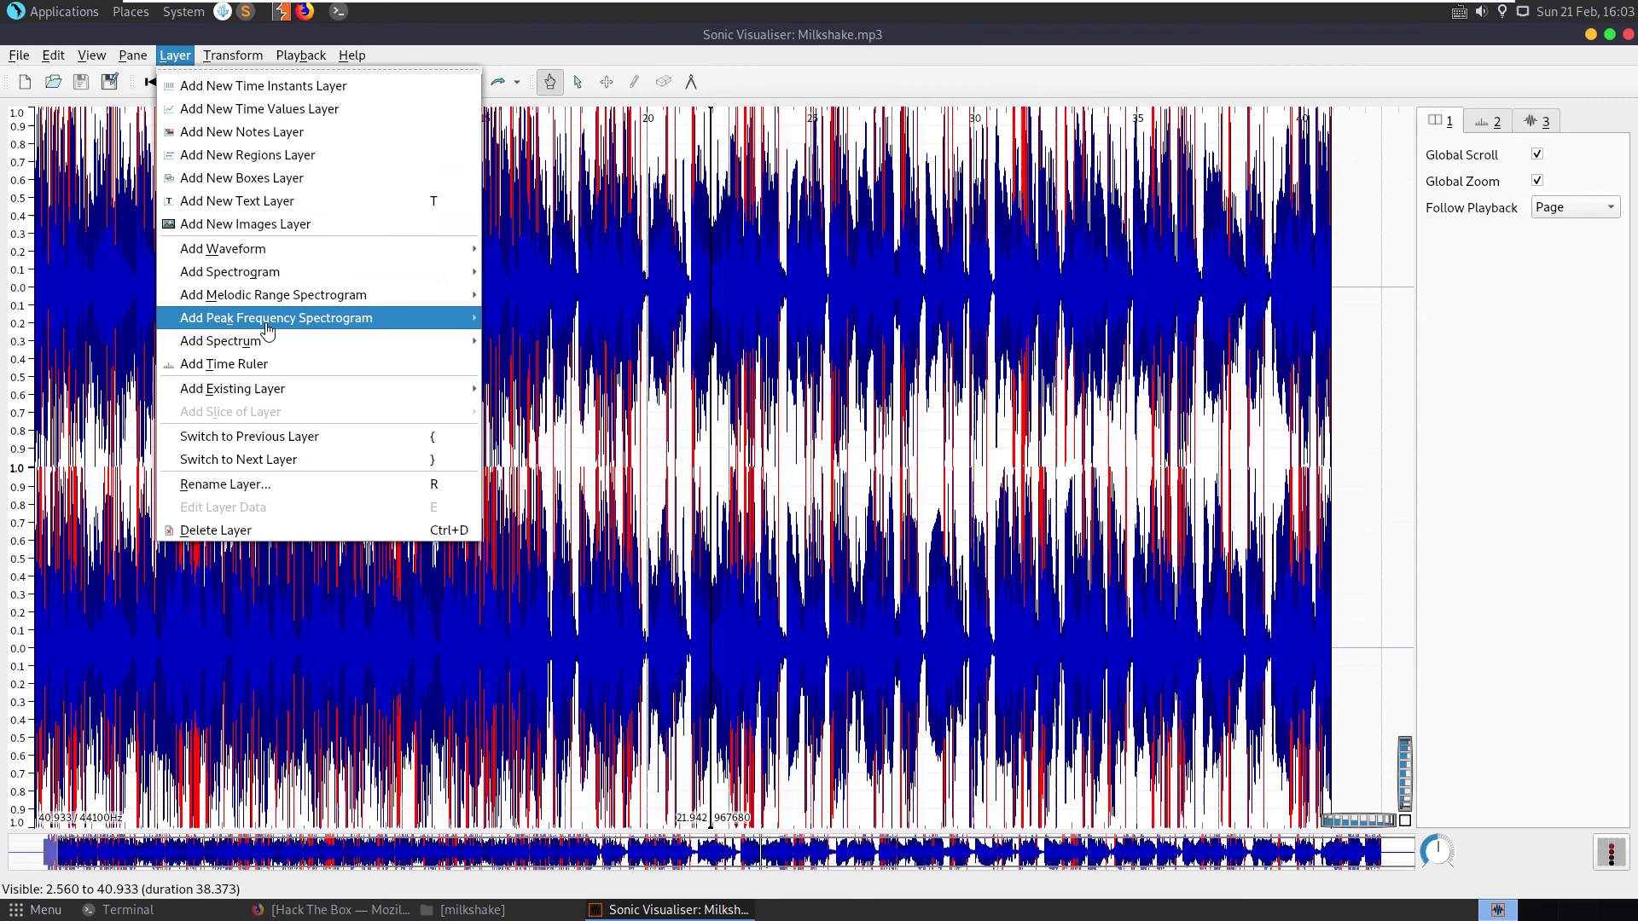
{"action": "mouse_move", "coordinate": [410, 340]}
{"action": "left_click", "coordinate": [635, 352]}
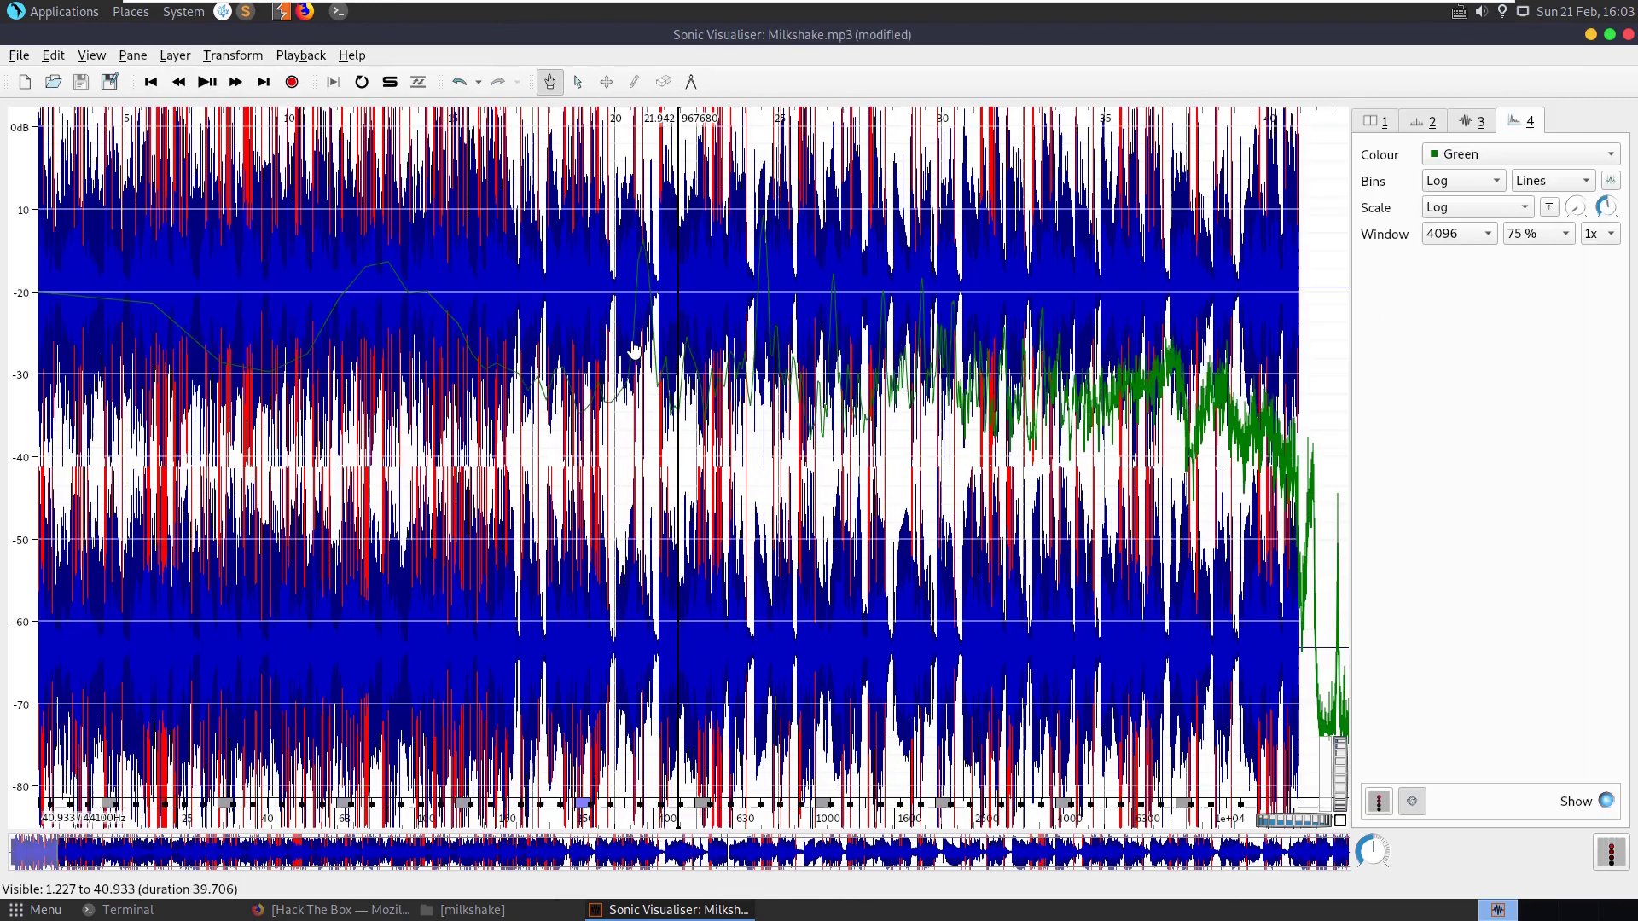
{"action": "key", "text": "End"}
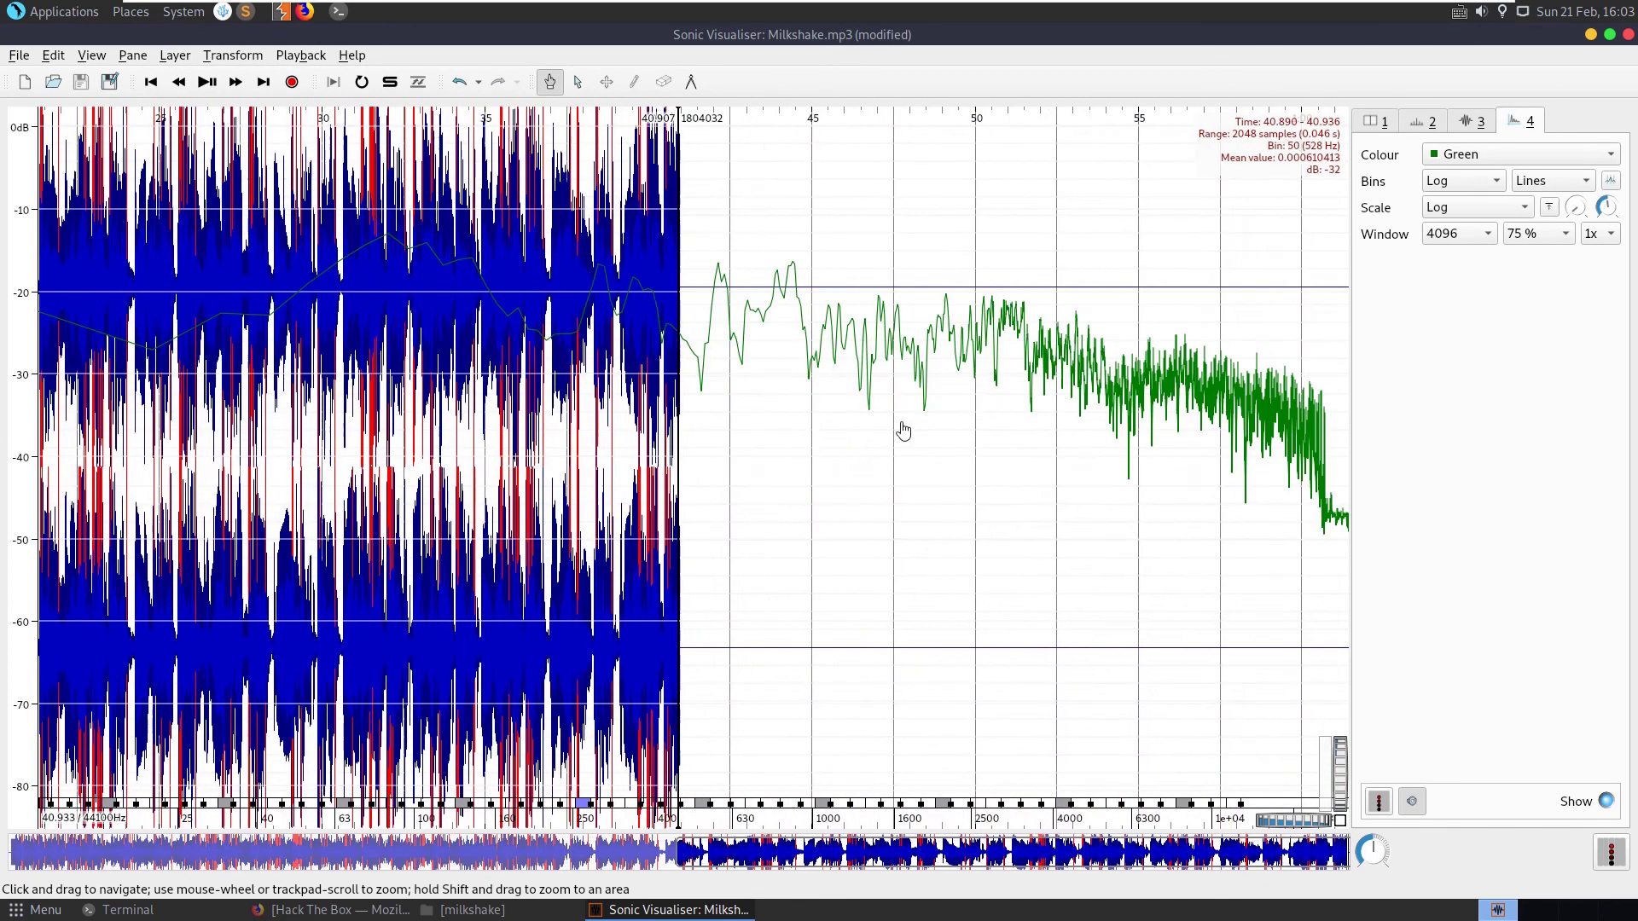
{"action": "left_click_drag", "start_coordinate": [962, 380], "coordinate": [1134, 391]}
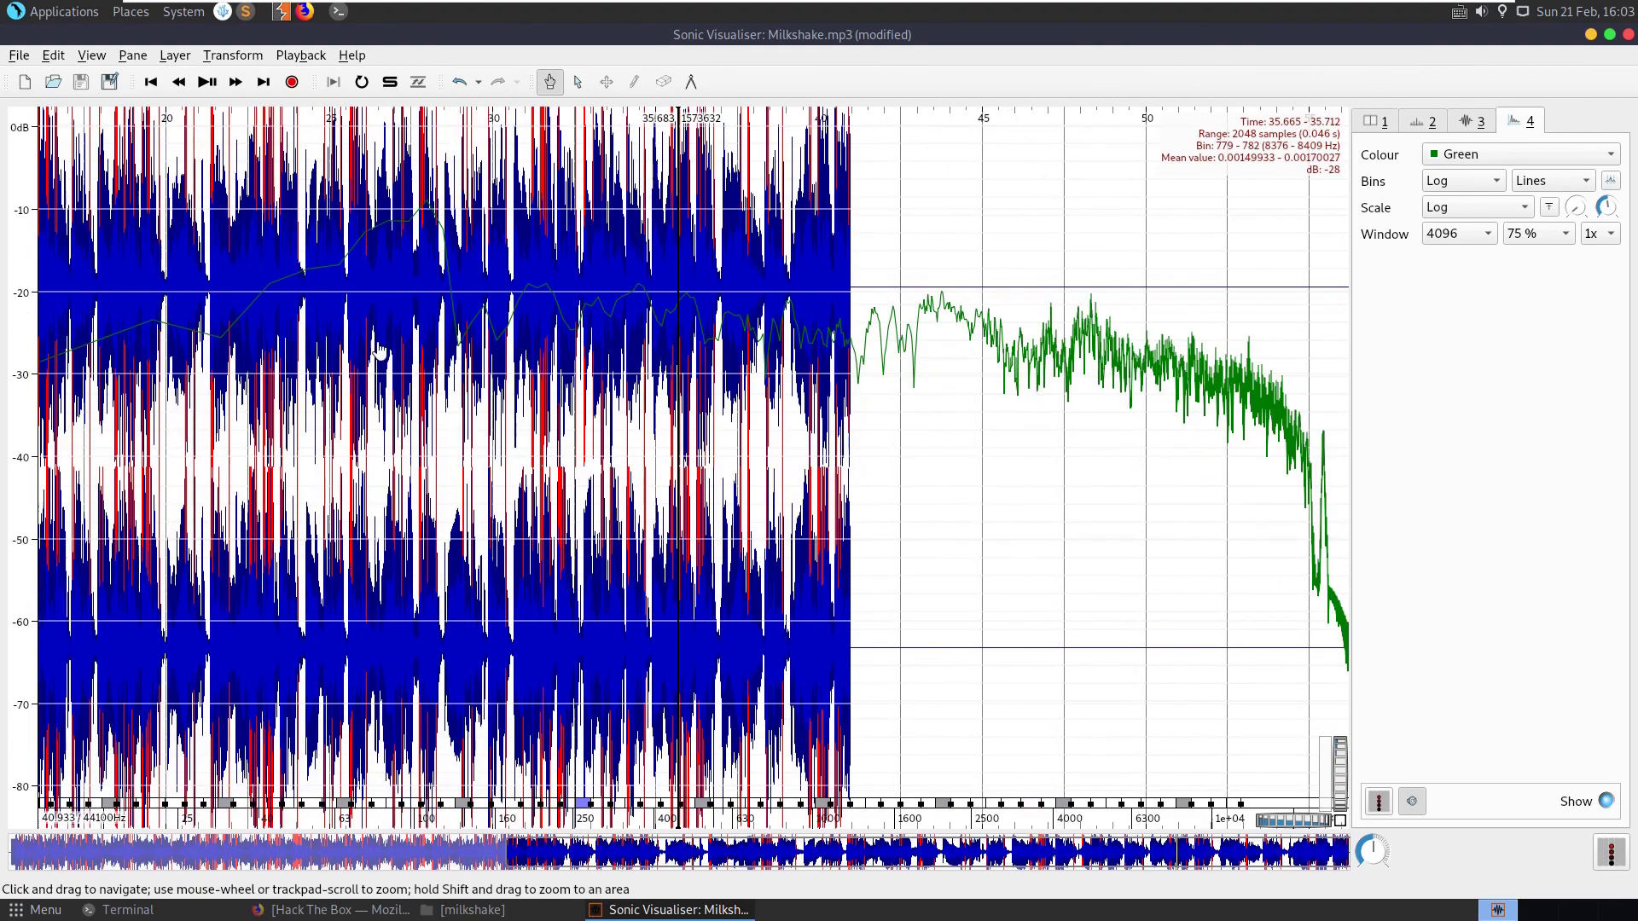
{"action": "left_click_drag", "start_coordinate": [380, 351], "coordinate": [1035, 372]}
{"action": "key", "text": "Home"}
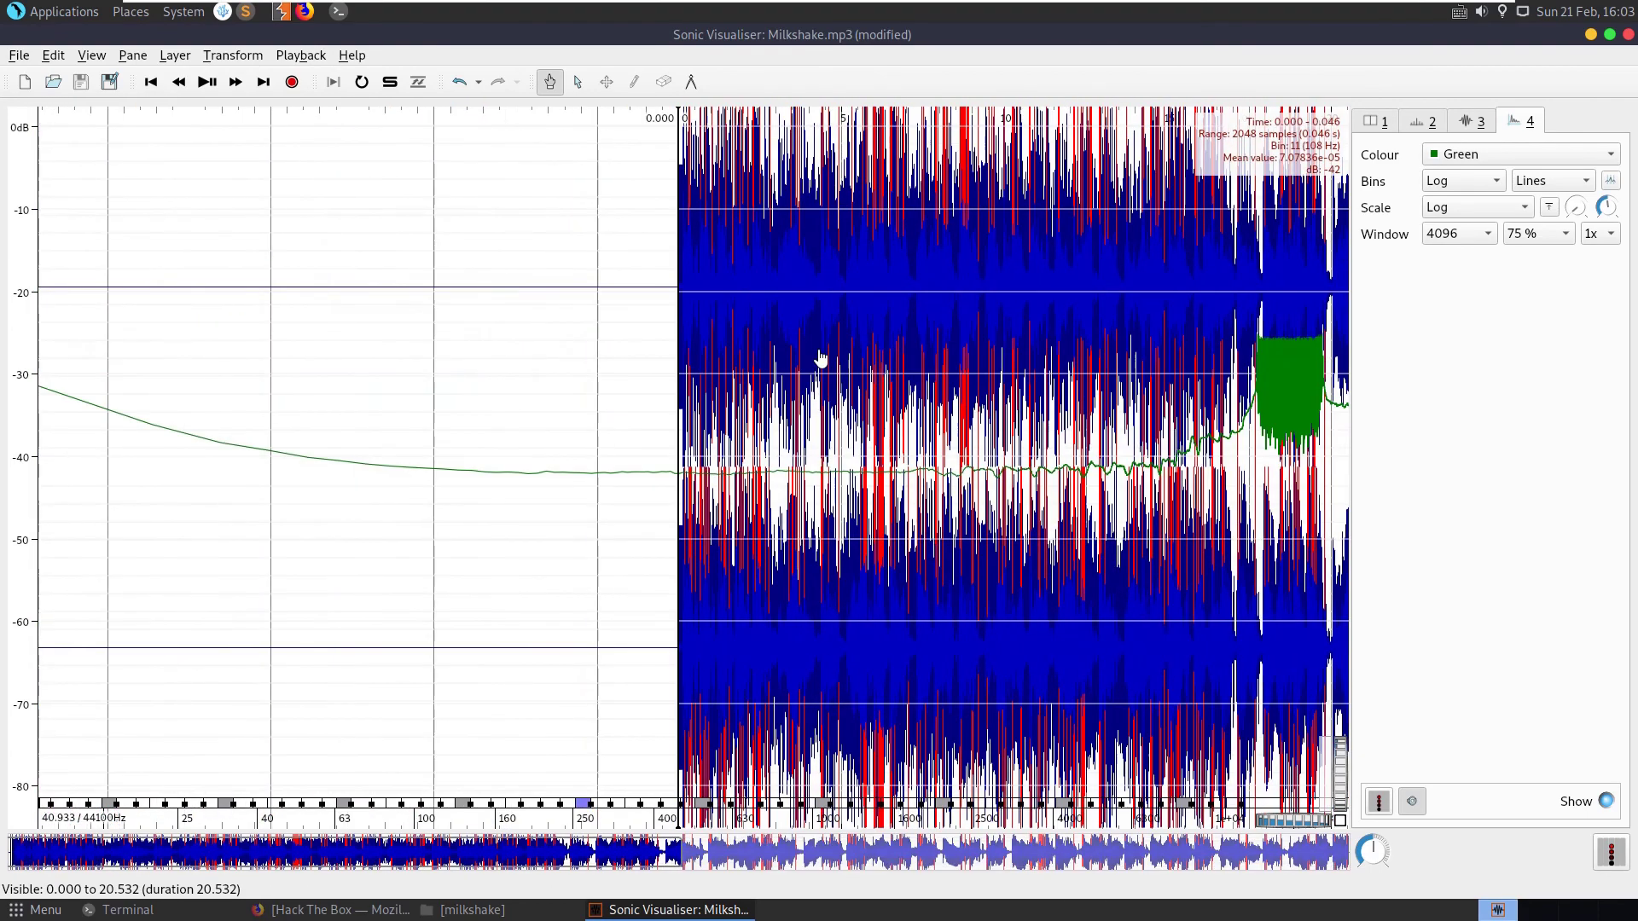
{"action": "key", "text": "ctrl+z"}
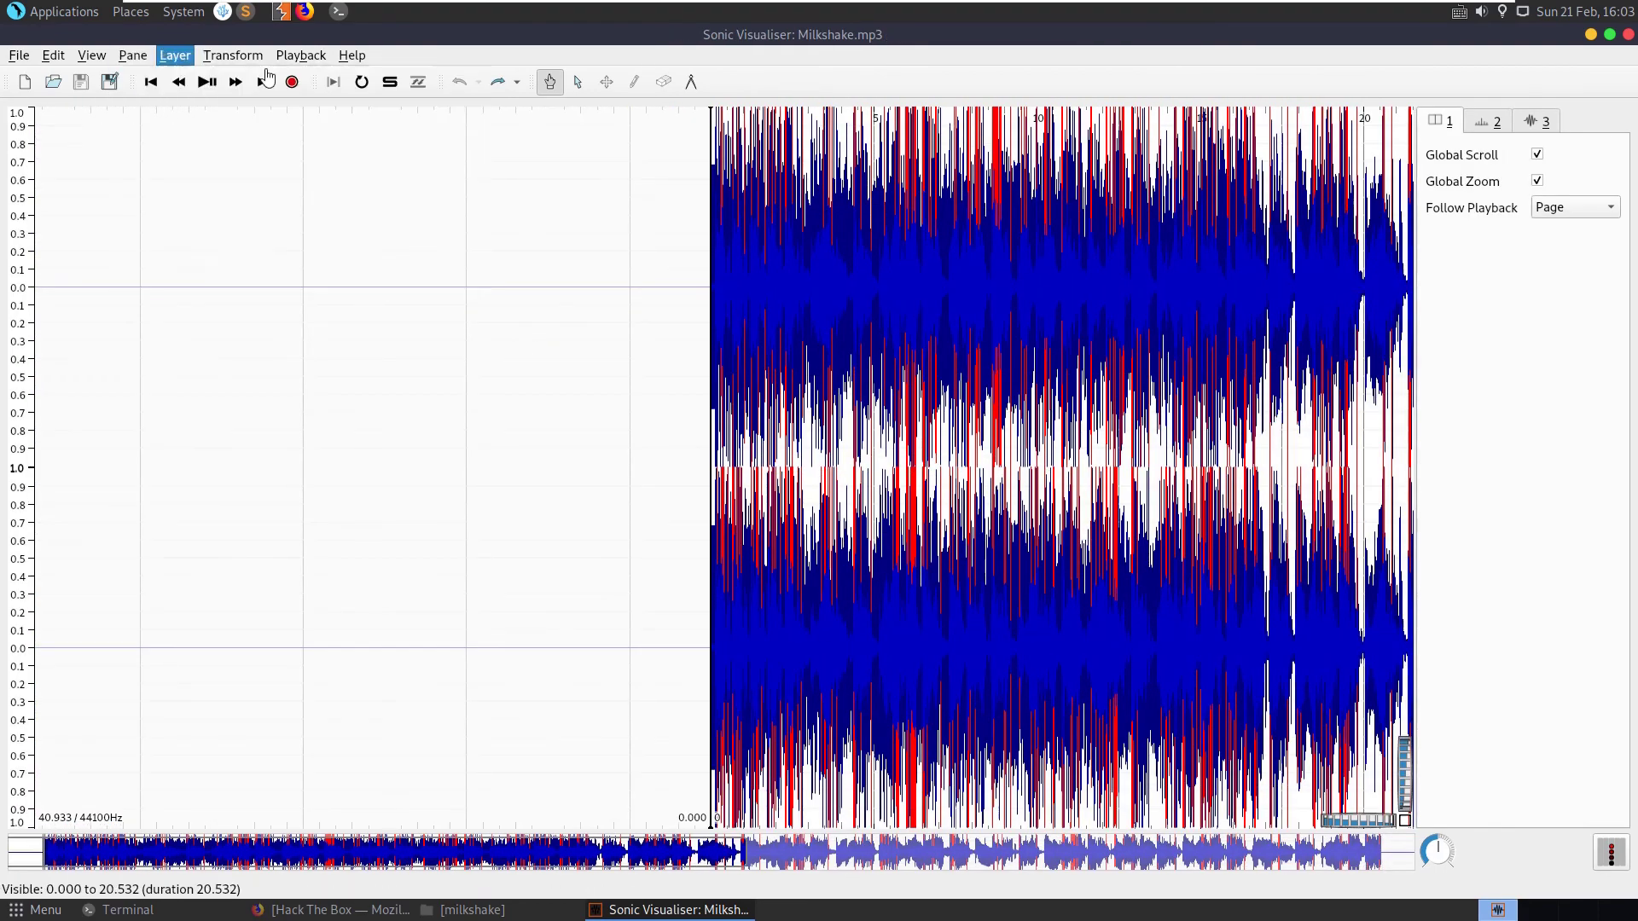
{"action": "left_click", "coordinate": [227, 56]}
{"action": "mouse_move", "coordinate": [175, 55]}
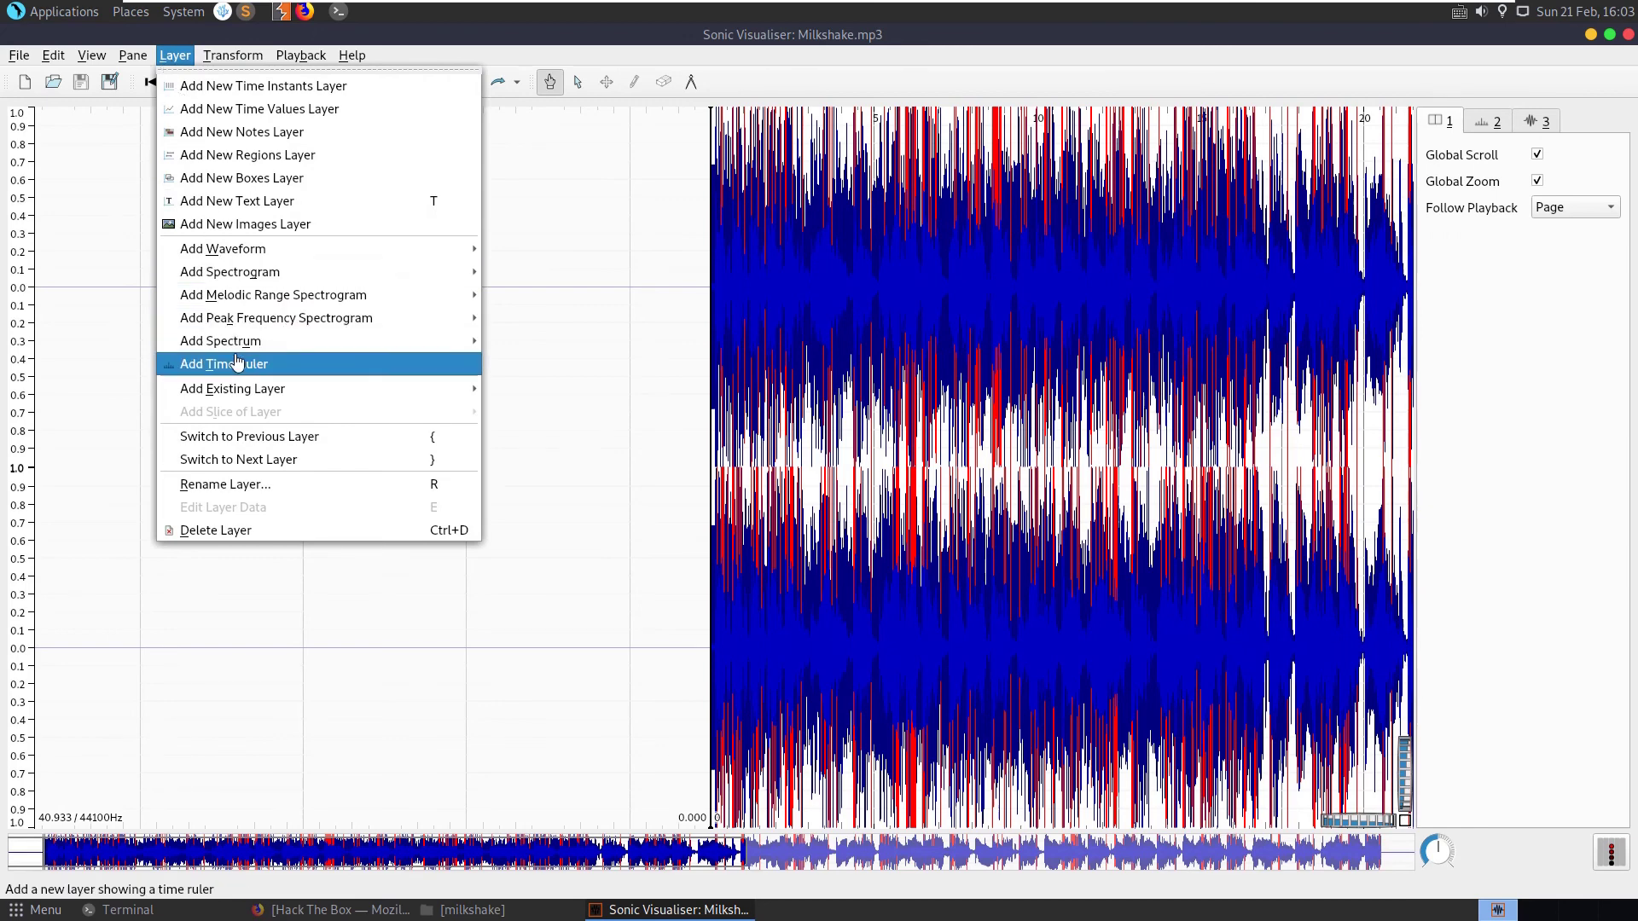
{"action": "mouse_move", "coordinate": [384, 318]}
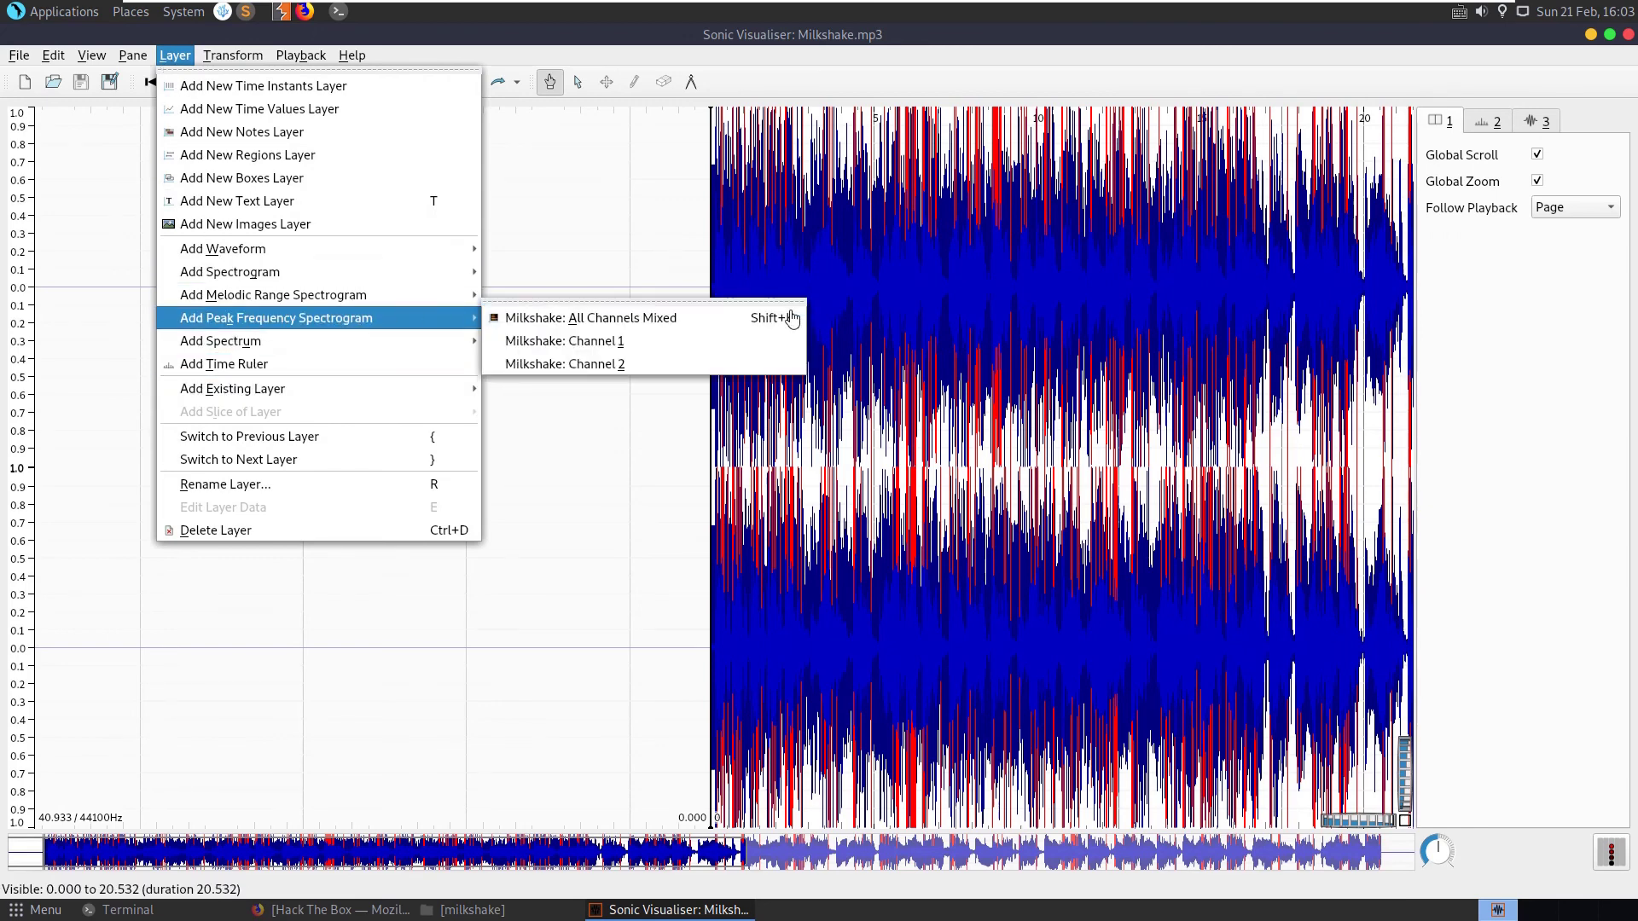
{"action": "left_click", "coordinate": [711, 293]}
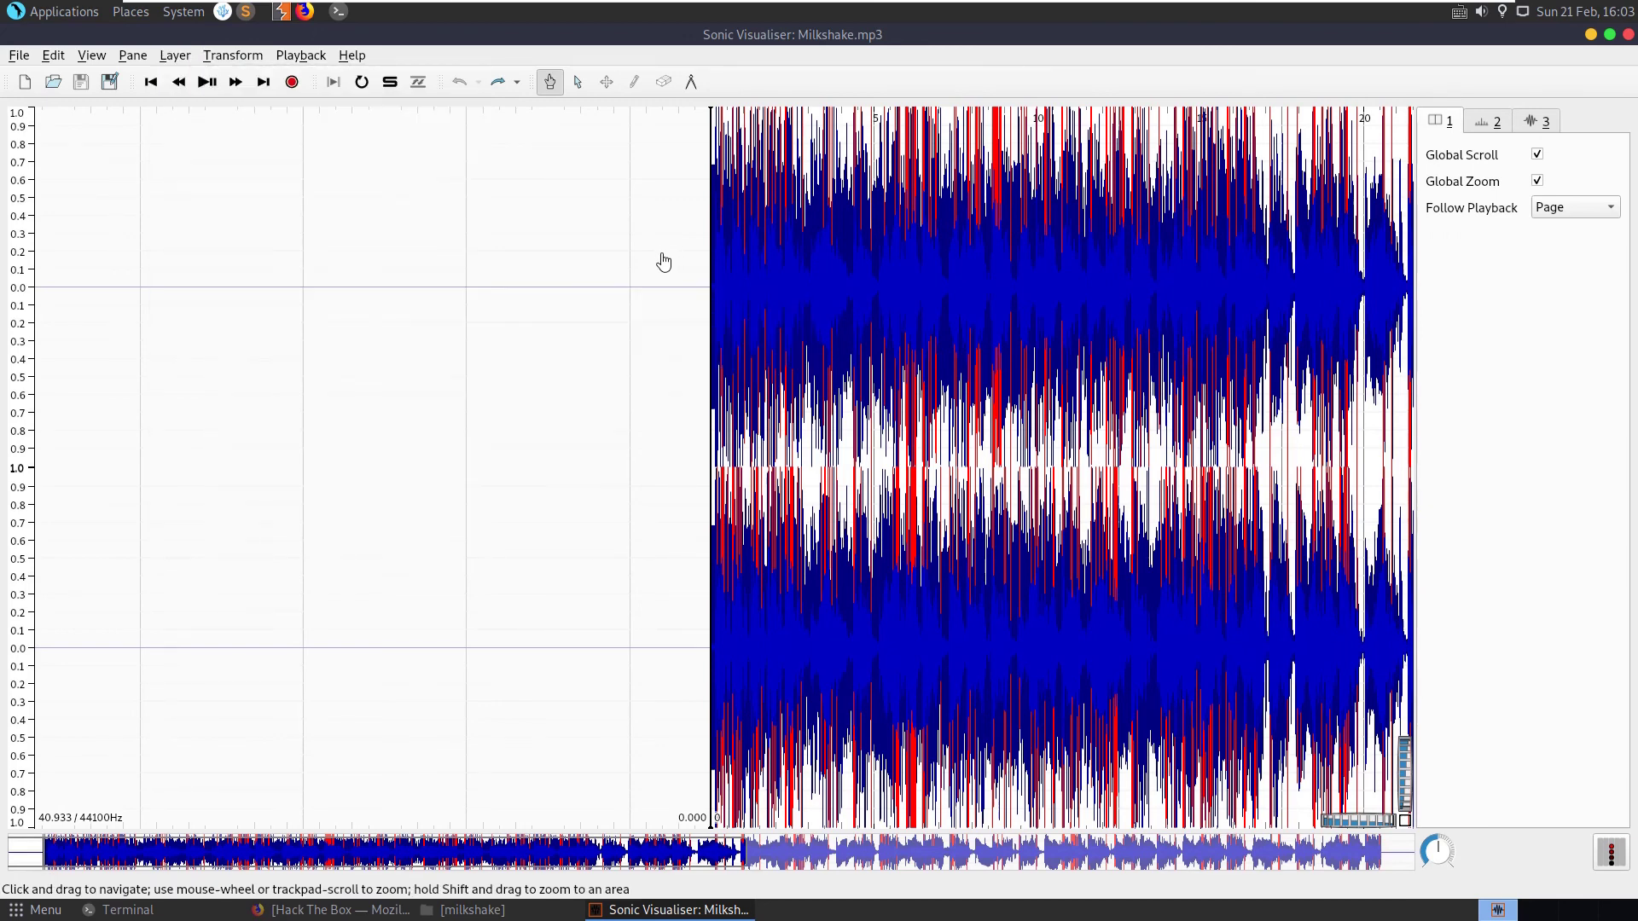
{"action": "left_click", "coordinate": [1495, 122]}
{"action": "left_click", "coordinate": [1535, 121]}
{"action": "left_click", "coordinate": [1442, 121]}
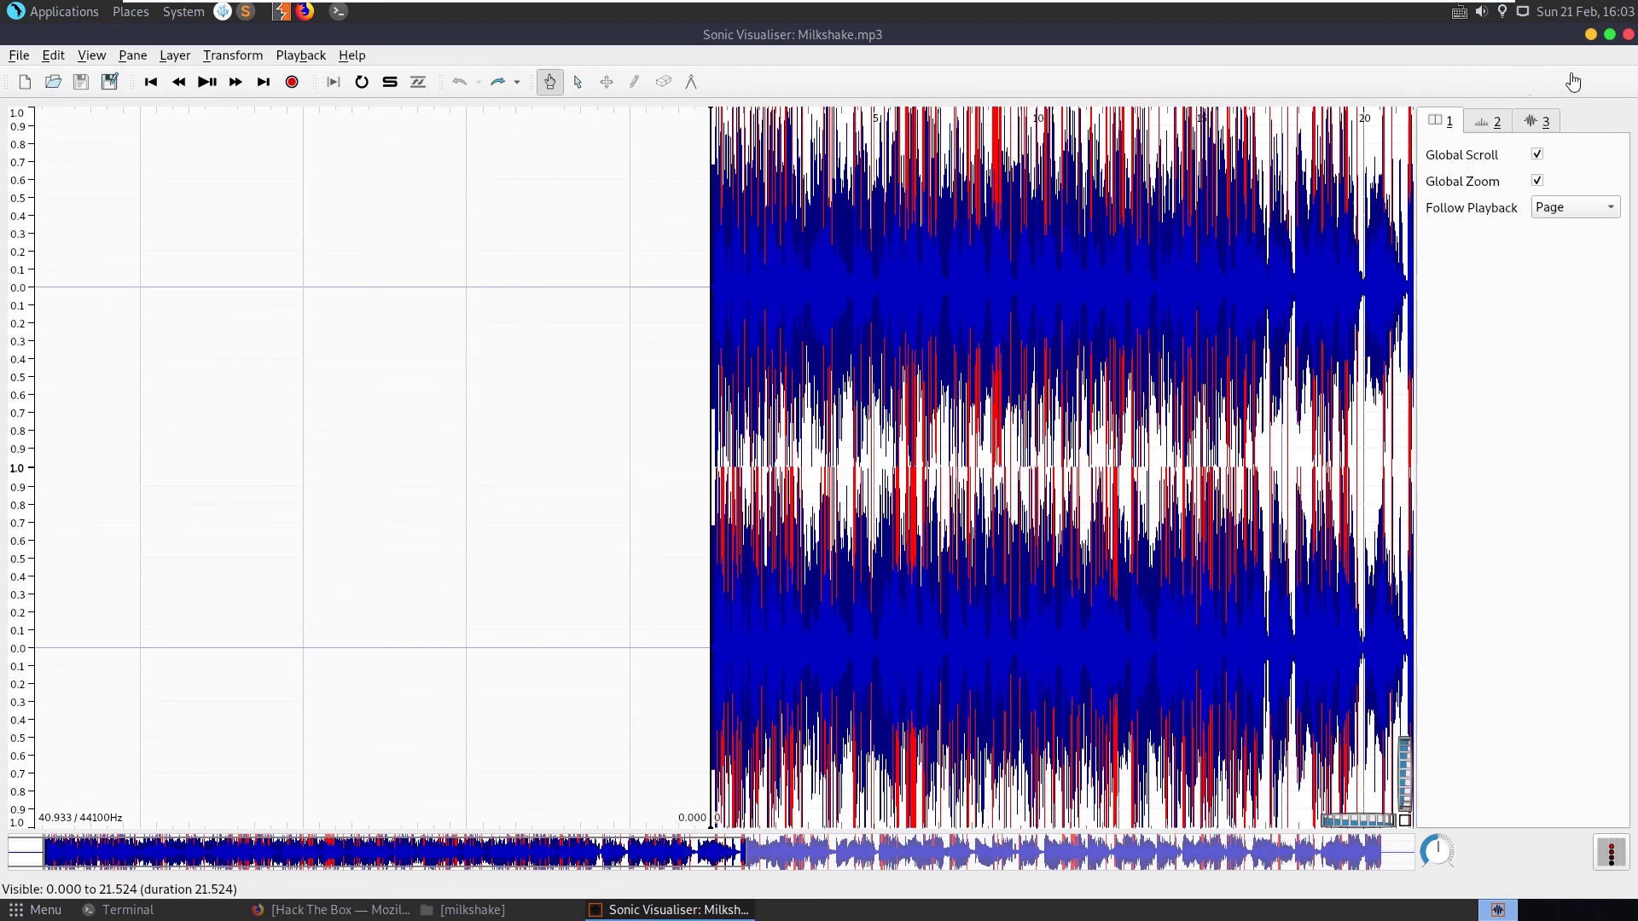
- Quit Sonic Visualiser and tidy up the terminal by clearing its output and closing the second terminal session
{"action": "left_click", "coordinate": [1629, 34]}
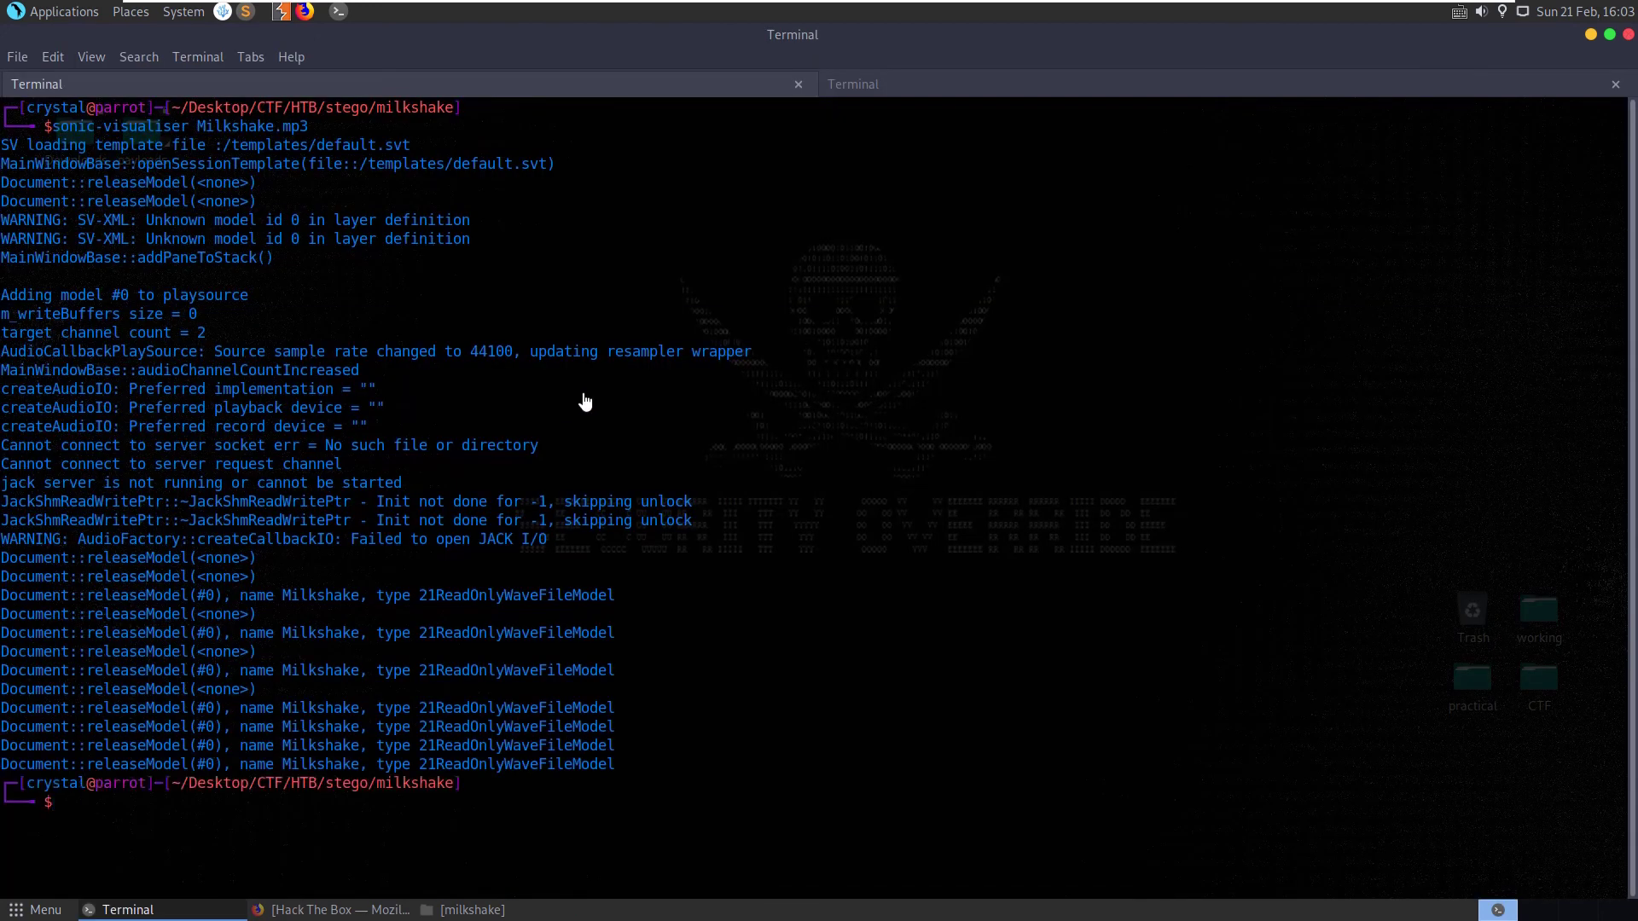
{"action": "key", "text": "ctrl+l"}
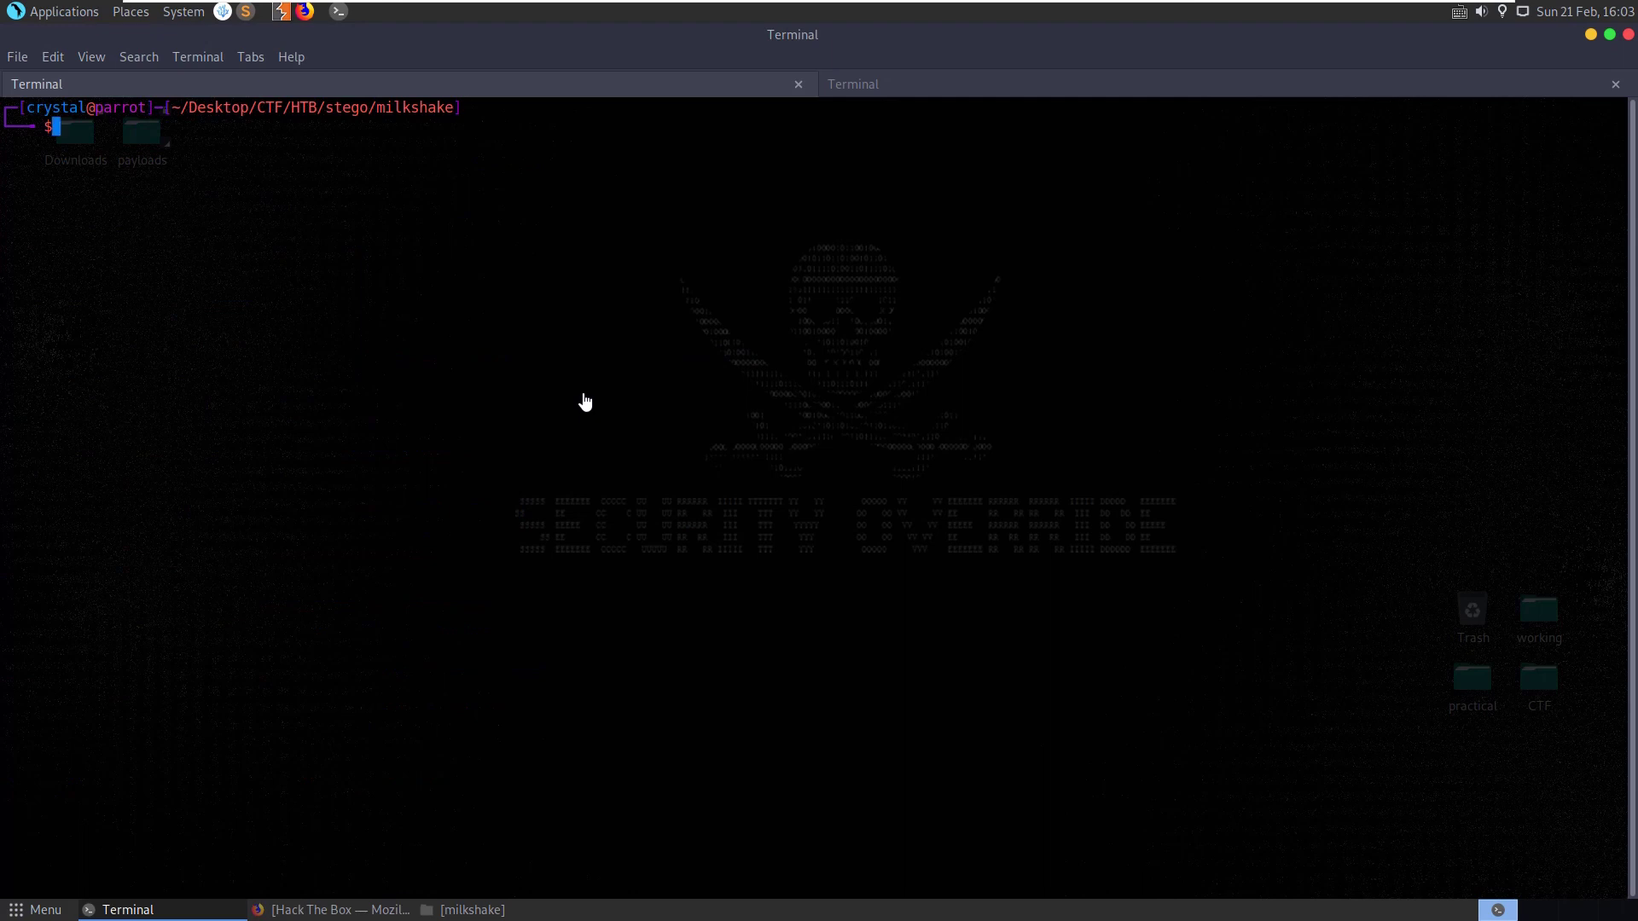
{"action": "left_click", "coordinate": [1500, 88]}
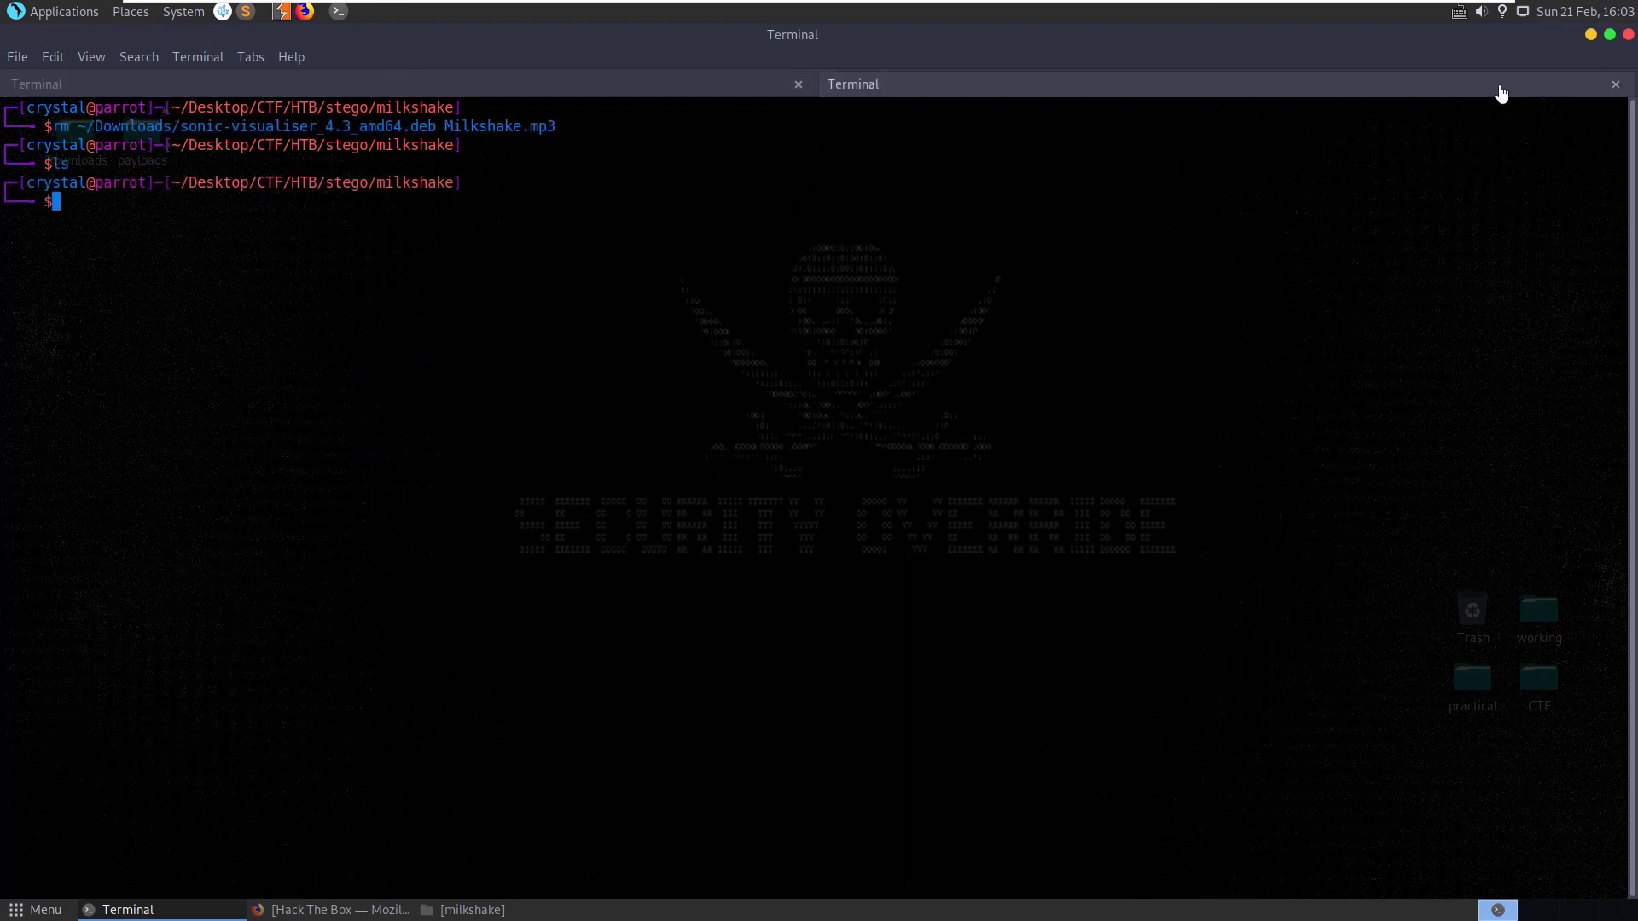
{"action": "left_click", "coordinate": [1616, 86]}
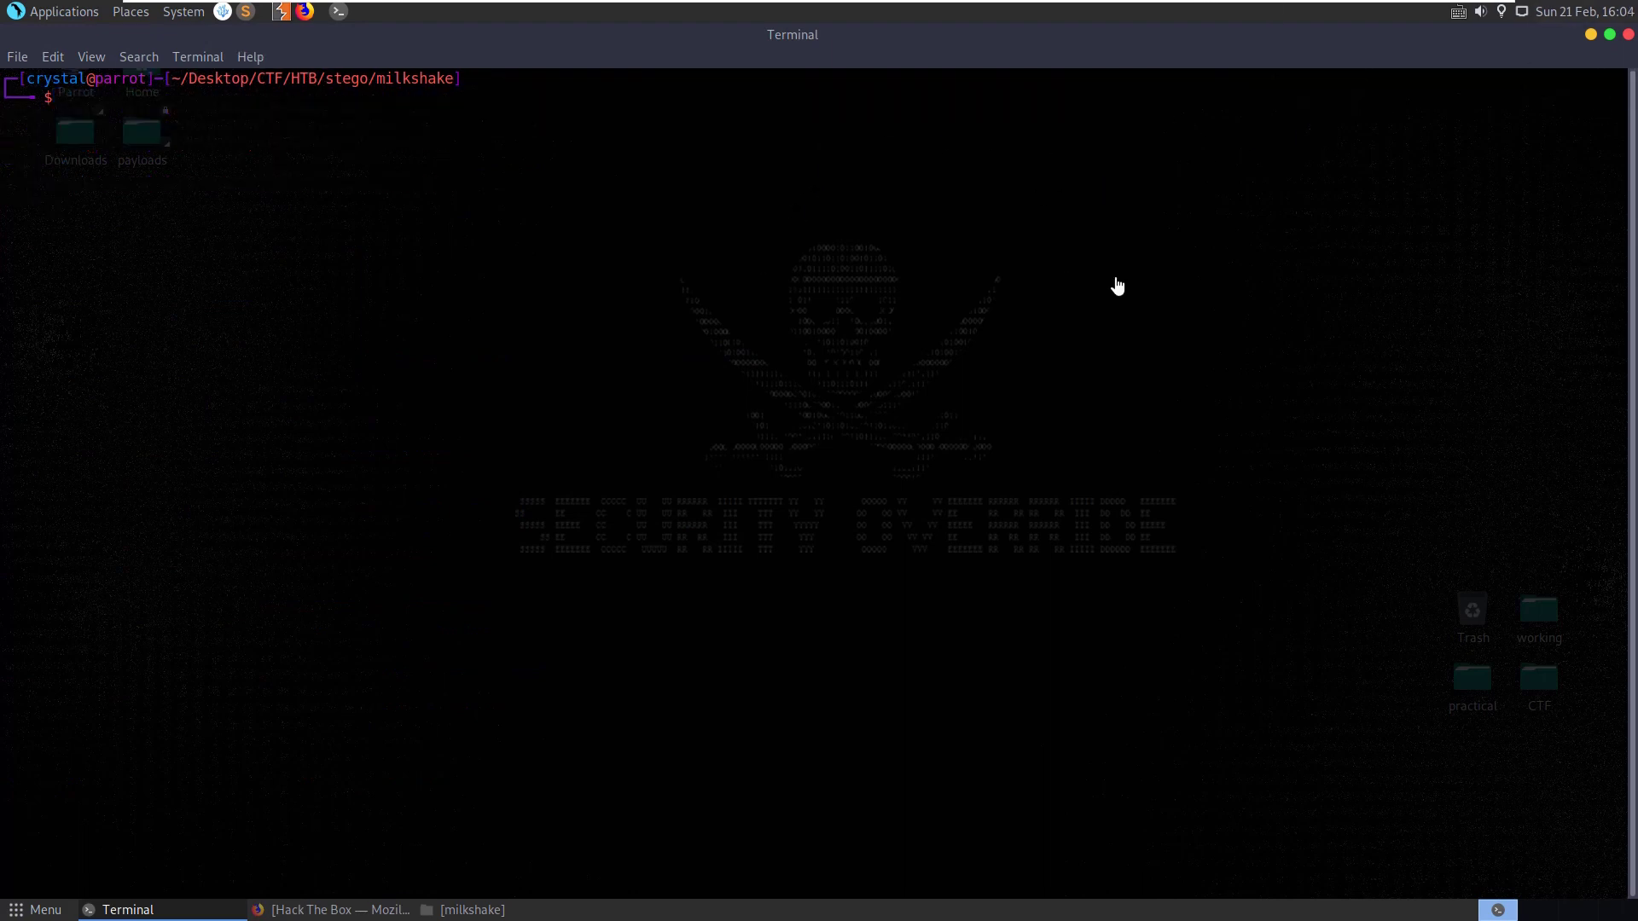